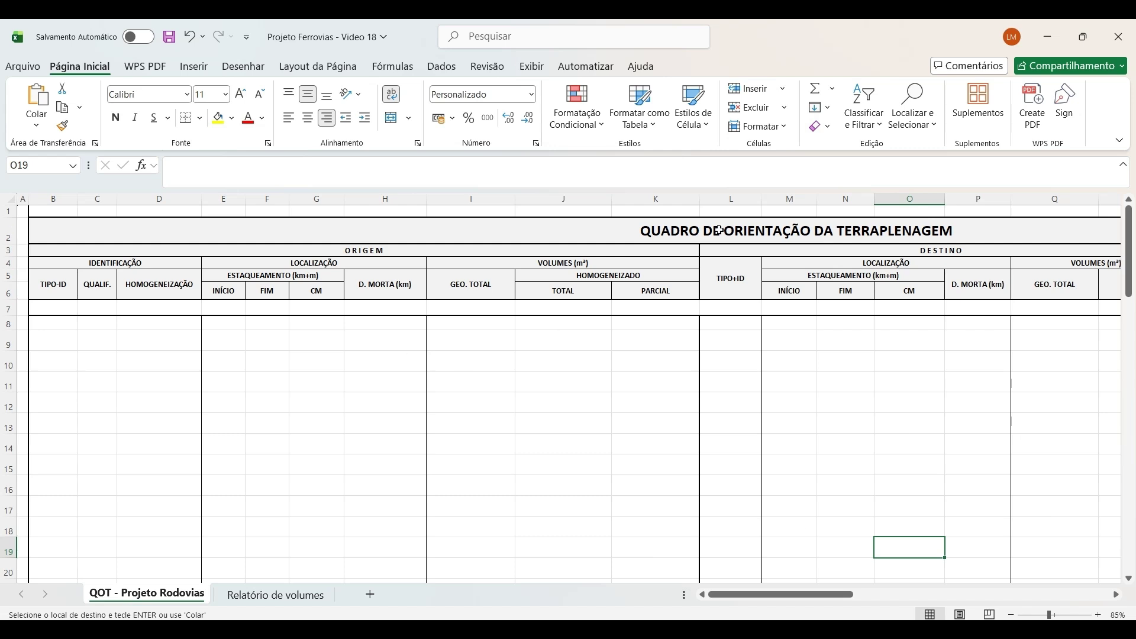
click(777, 234)
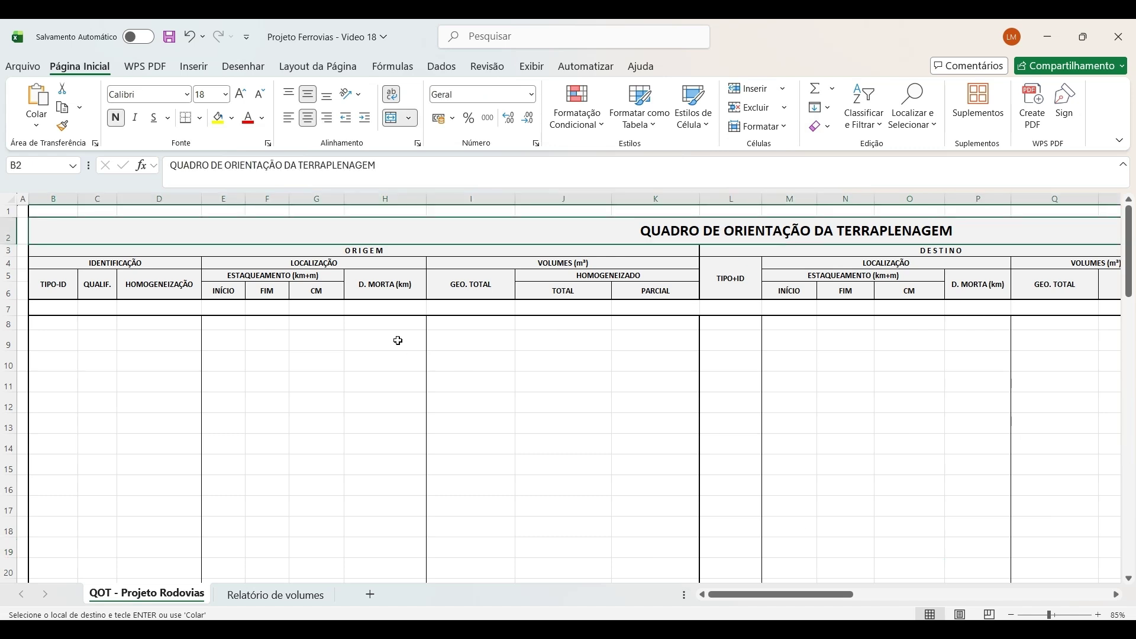
click(64, 342)
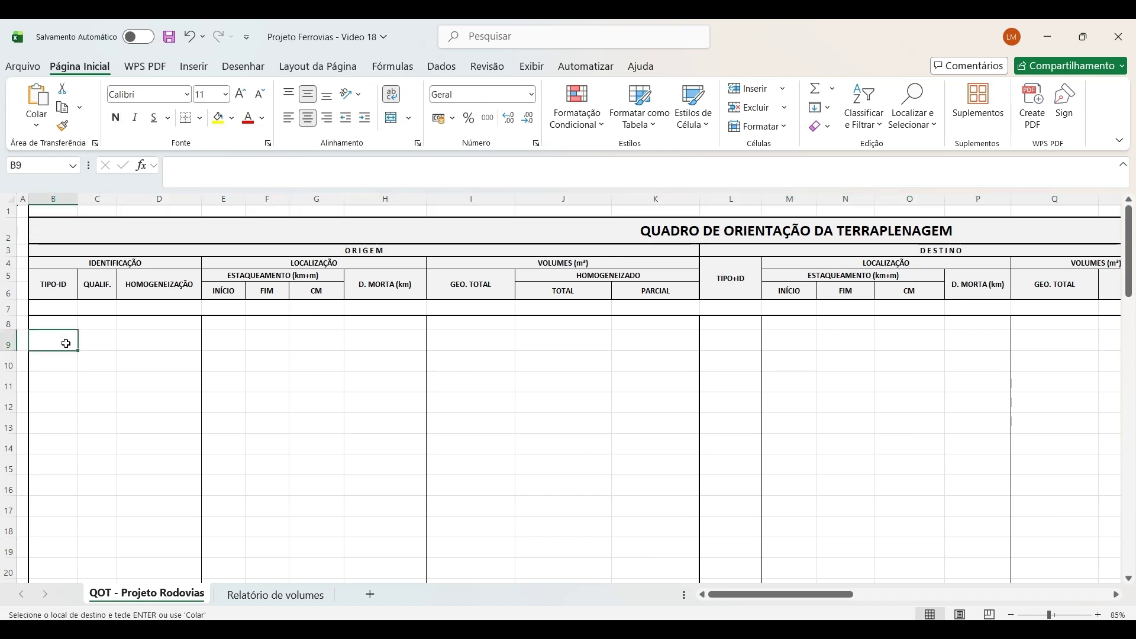
click(147, 353)
click(44, 346)
click(798, 349)
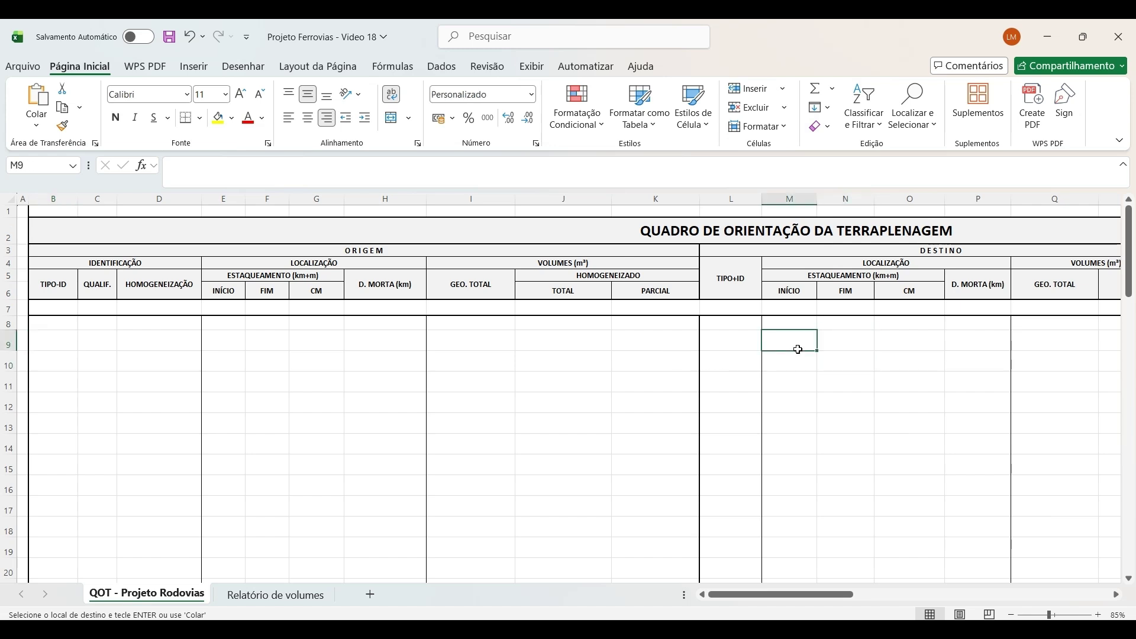
click(1059, 346)
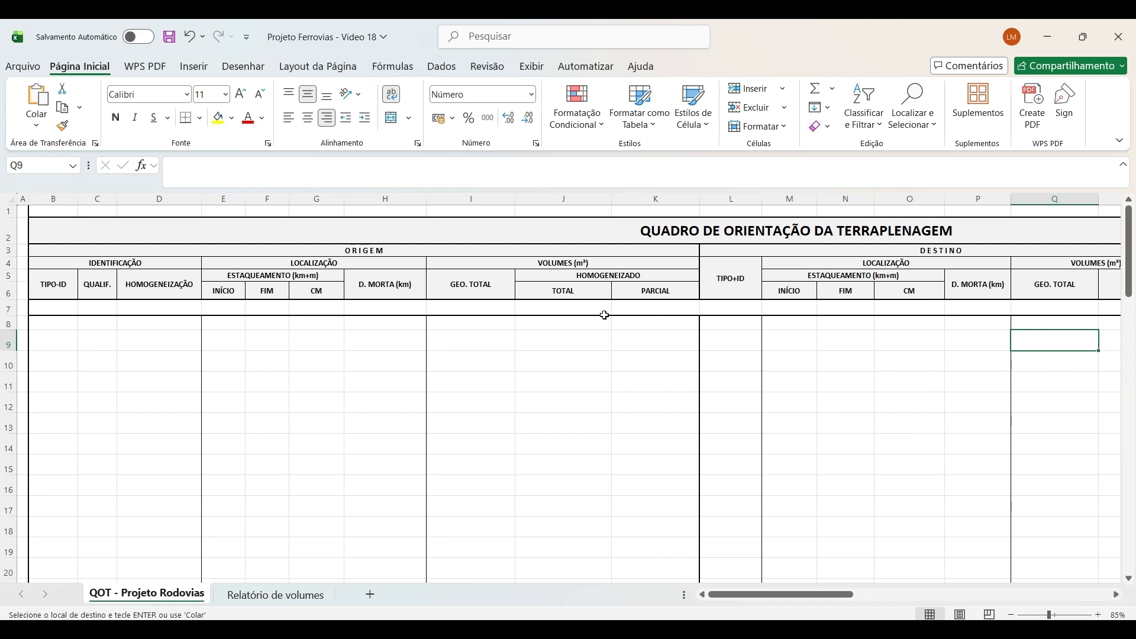
Copy the C-01 cut volume from the Relatório de volumes sheet and paste it as a value into J9 of the QOT sheet
click(305, 596)
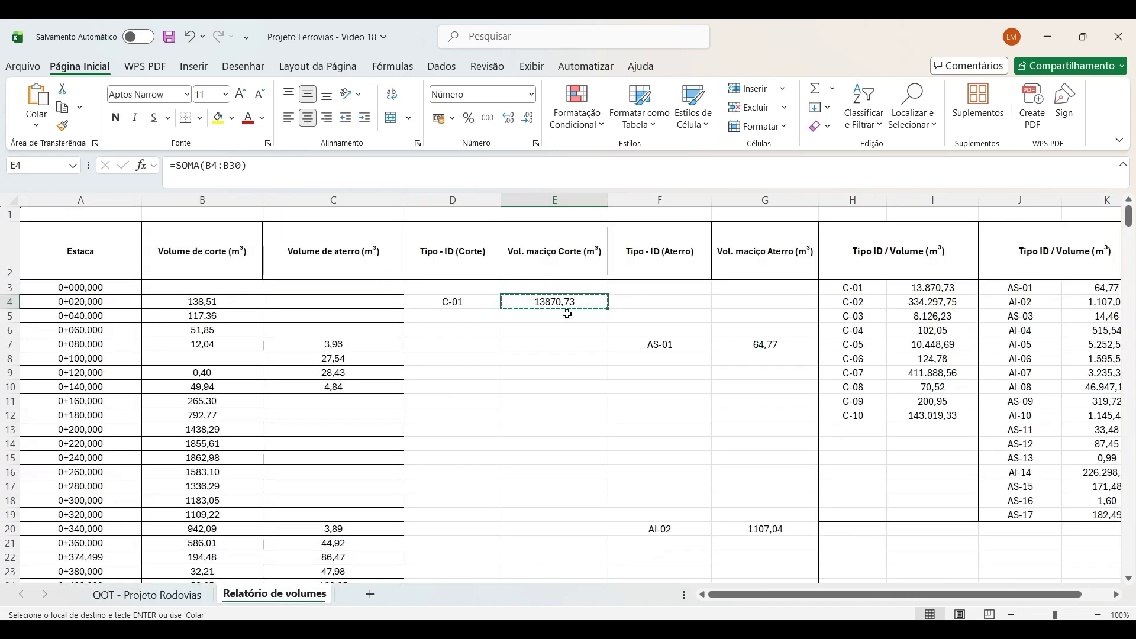
click(568, 360)
key(Escape)
click(558, 305)
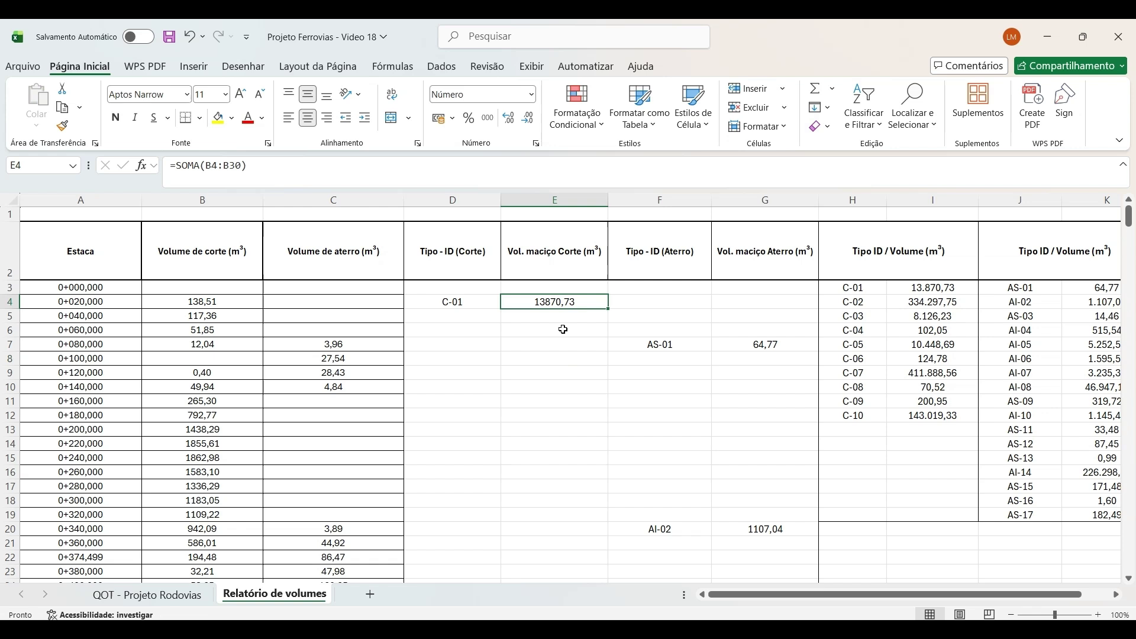
key(ctrl+c)
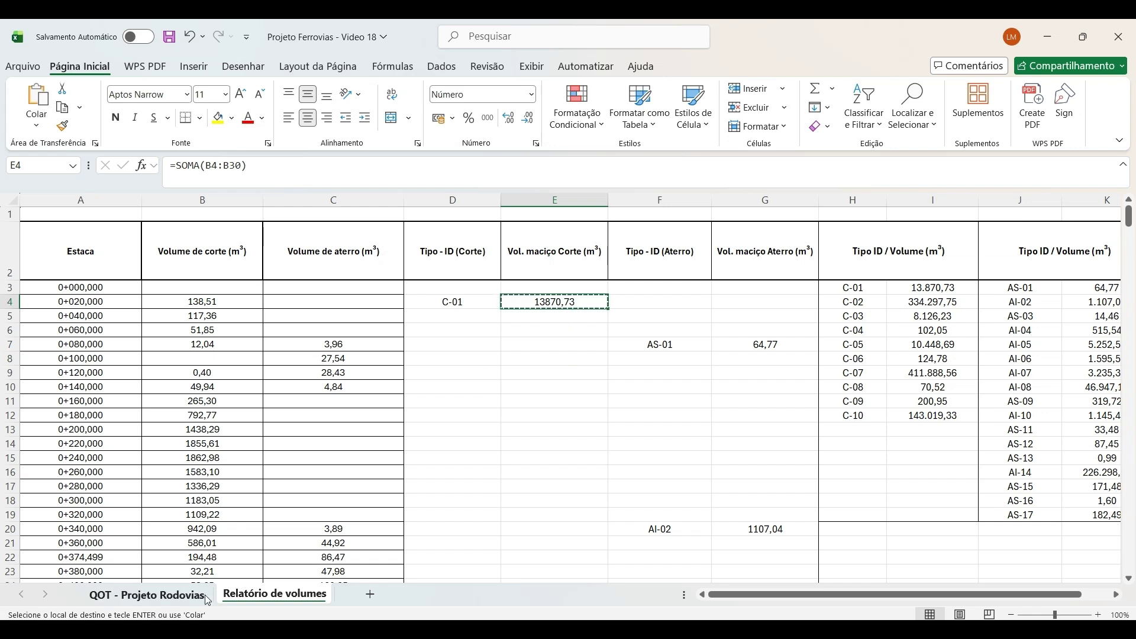
click(171, 595)
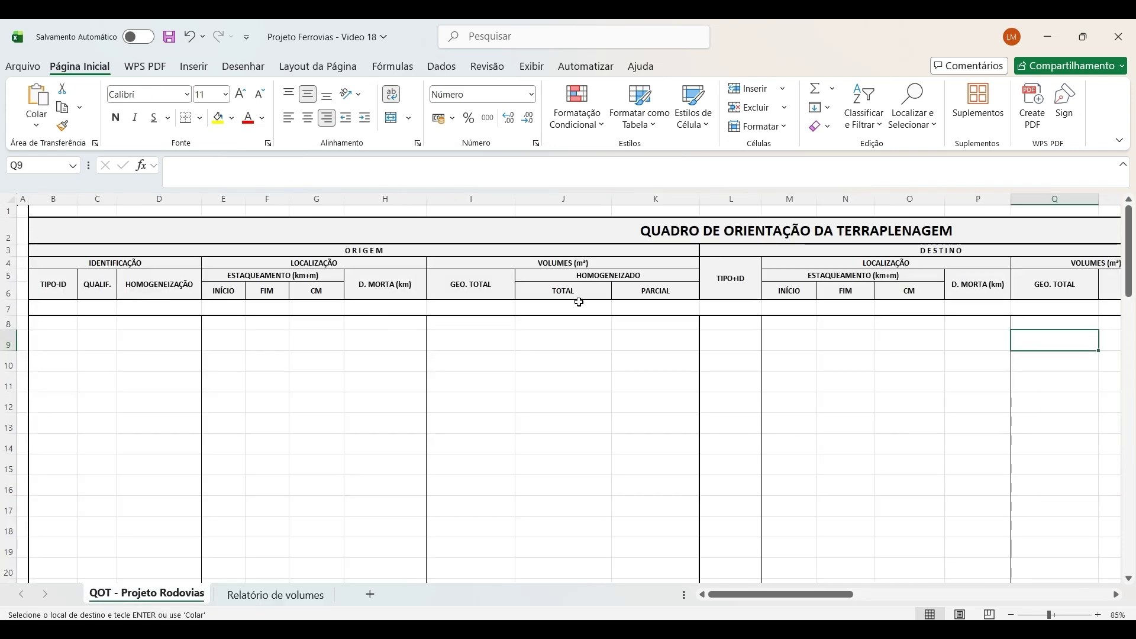
click(556, 340)
right_click(558, 341)
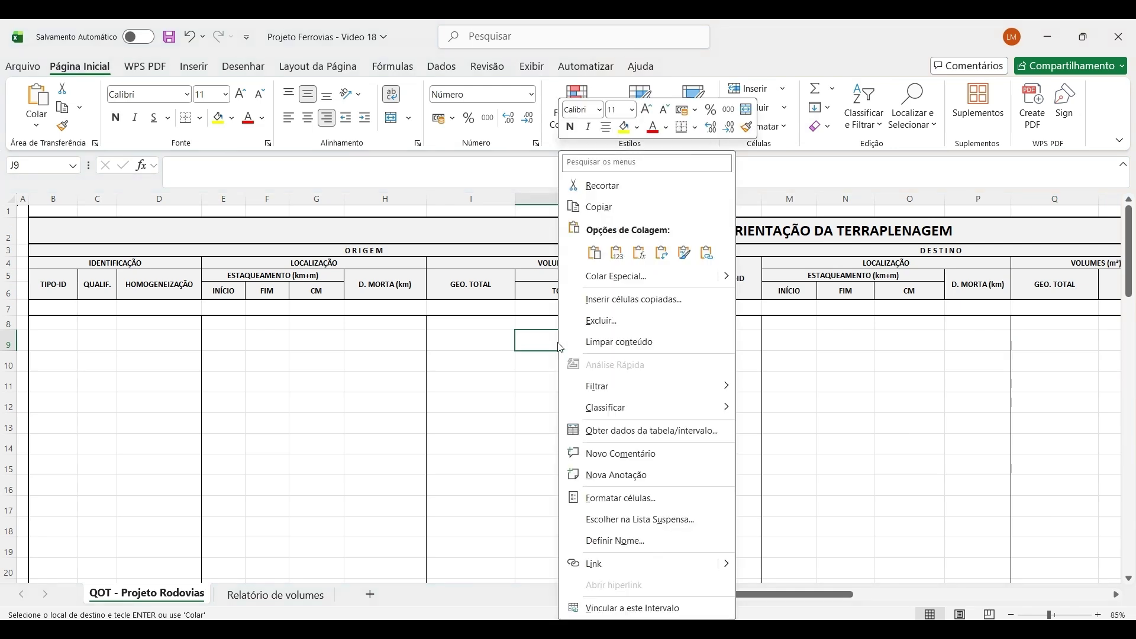
click(616, 253)
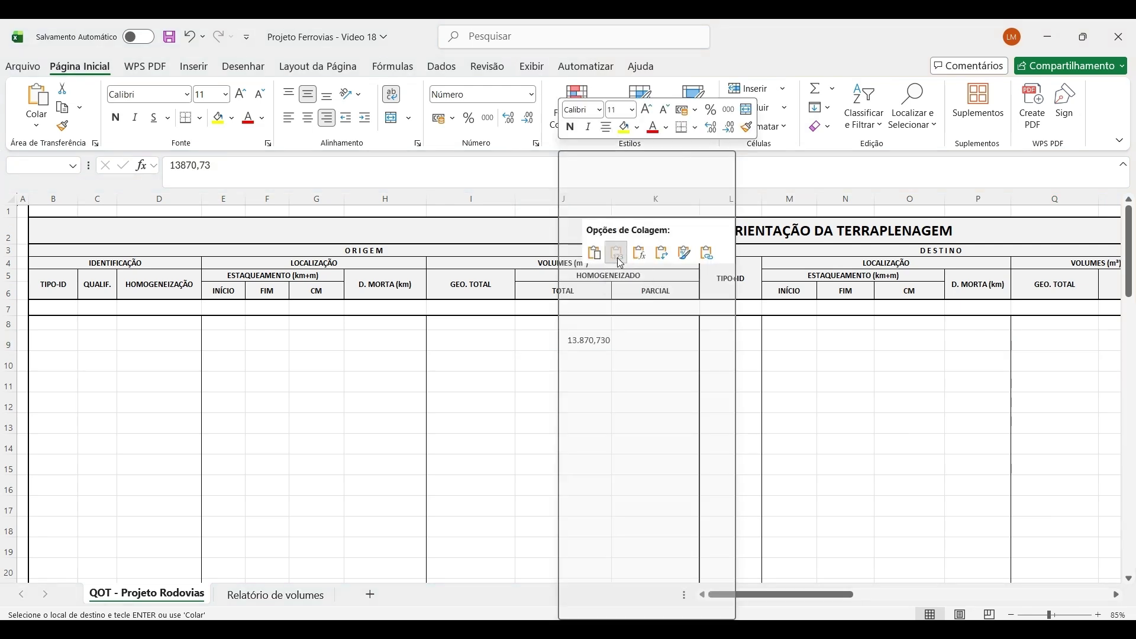
click(559, 382)
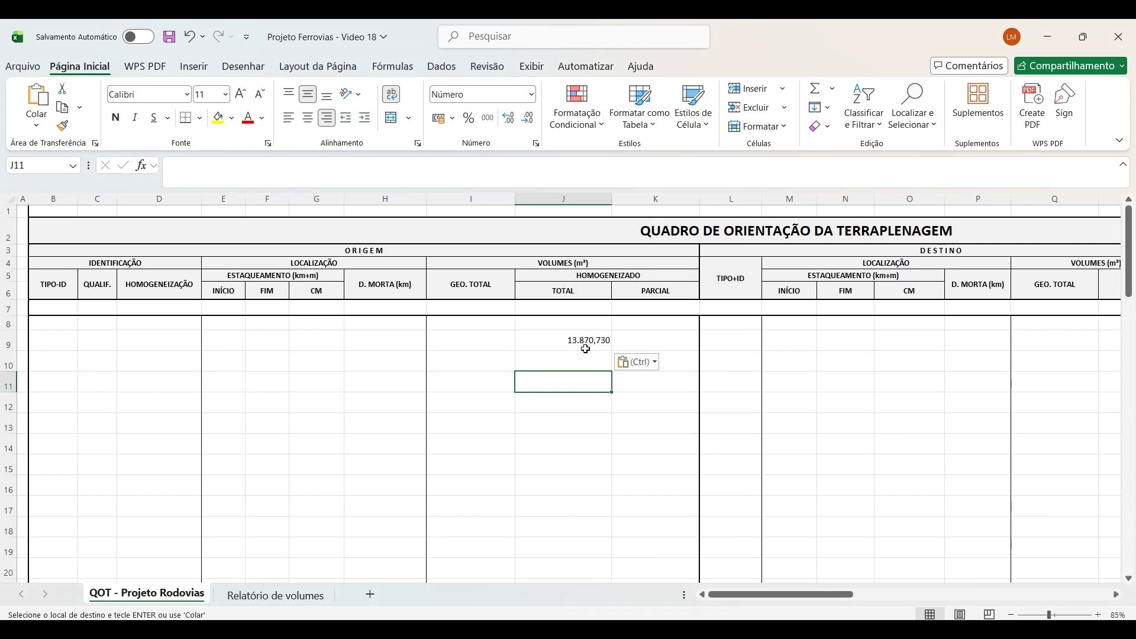
Fill in the identification for row 9: TIPO-ID C-01, QUALIF. 1ª Cat. and HOMOGENEIZAÇÃO 1,3
click(69, 343)
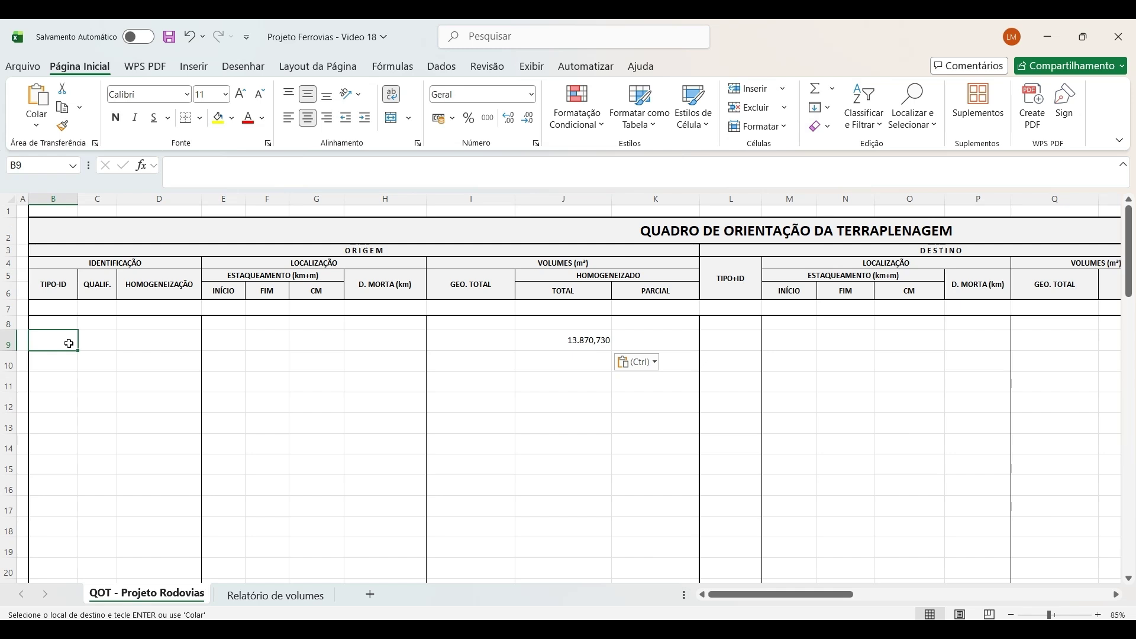
text(C-)
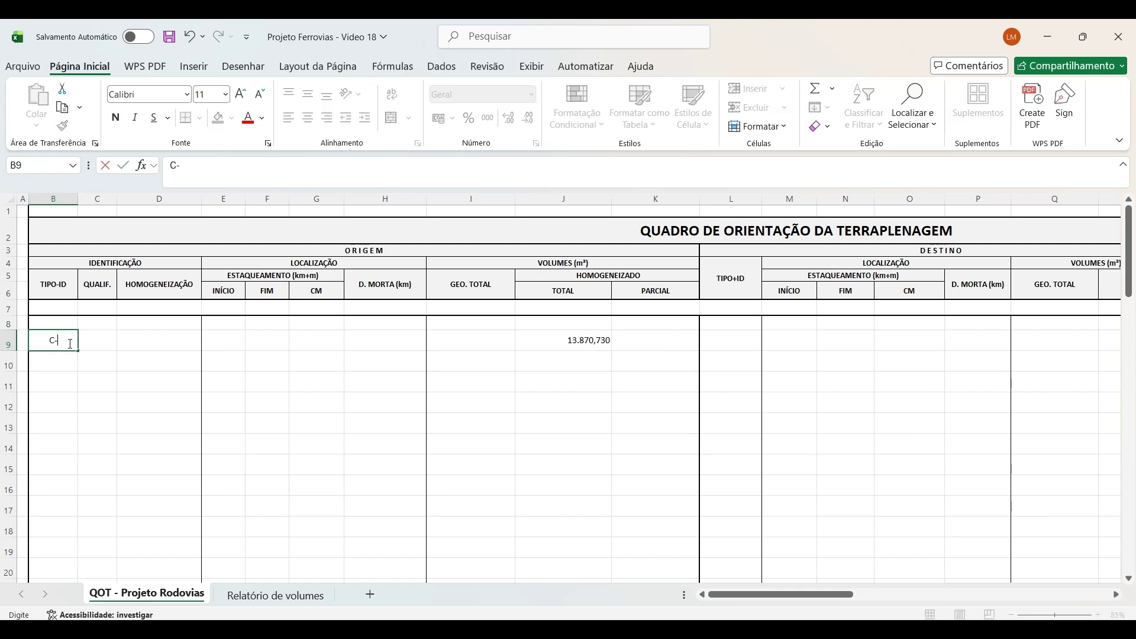
text(01)
key(Tab)
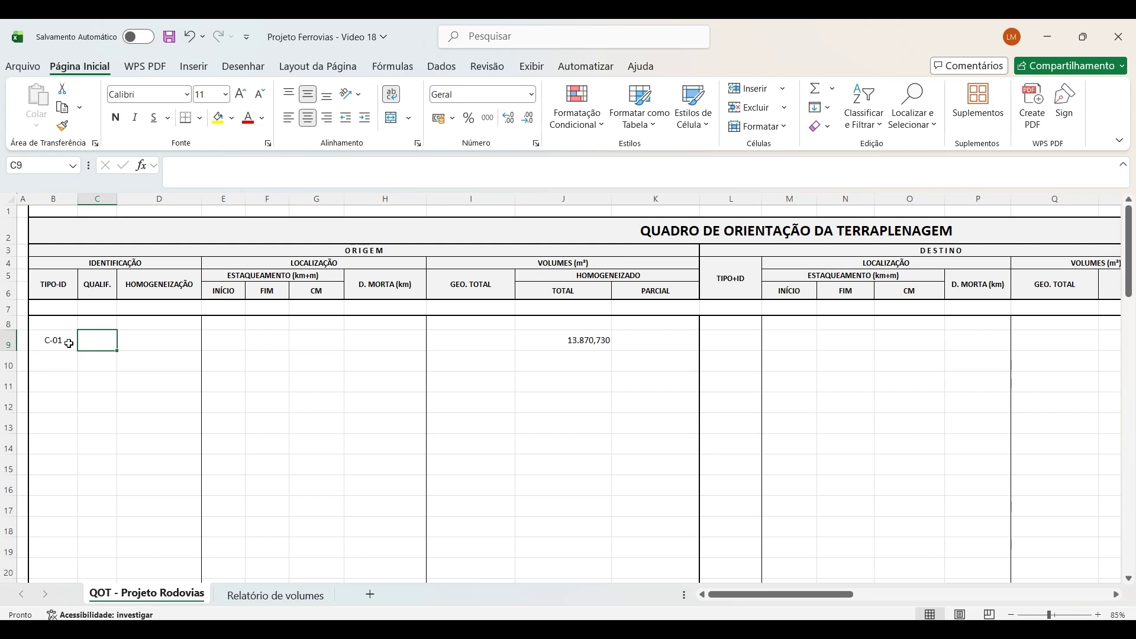
text(1° Cat.)
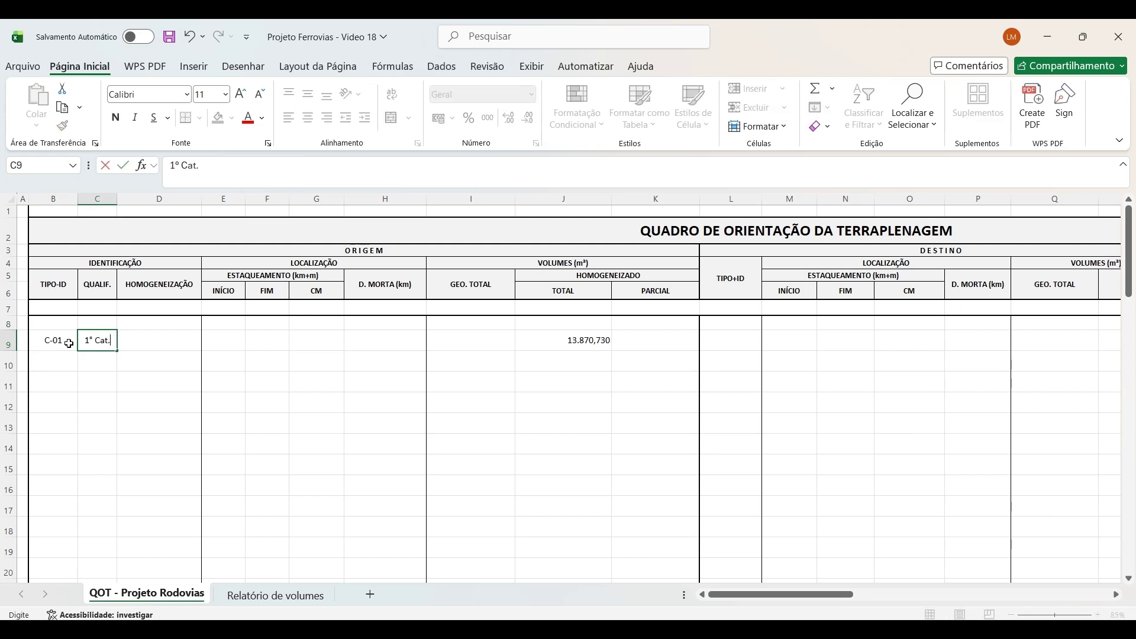
key(Tab)
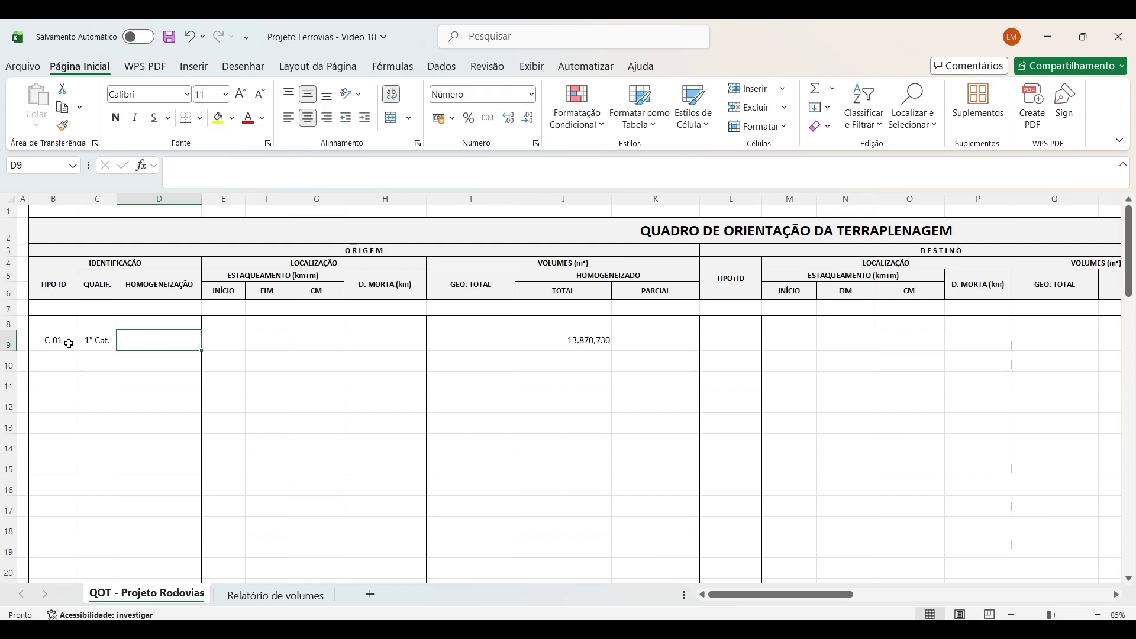
text(1,3)
key(Return)
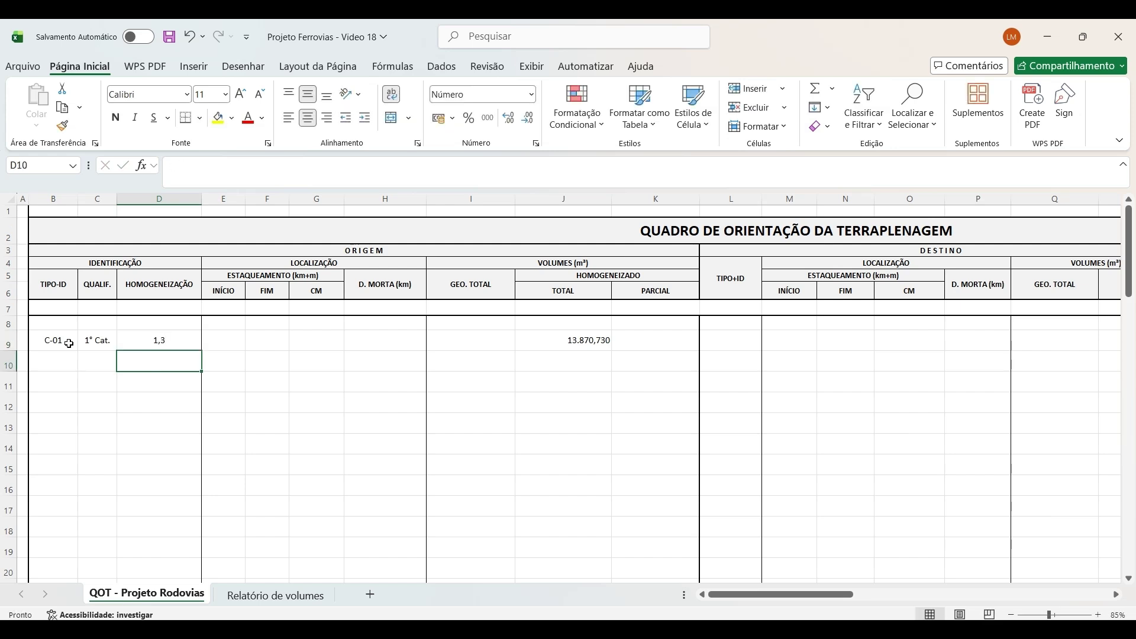
Find the last station of C-01's sum range in the volume report and enter it as 489,088 in the origin's FIM cell F9
key(Up)
key(Right)
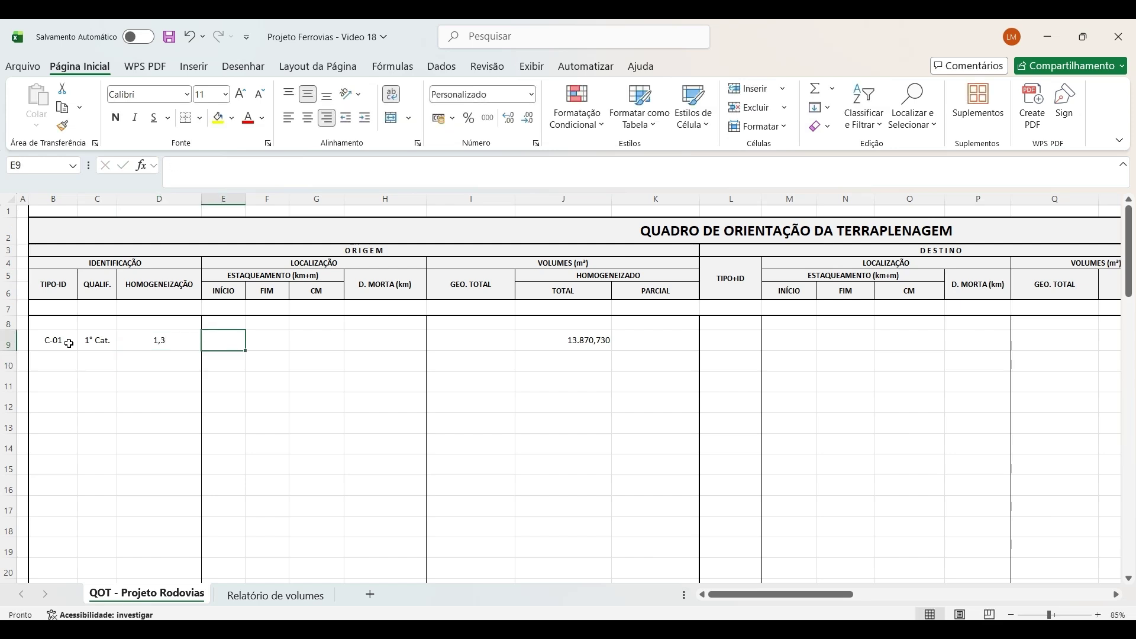
click(307, 599)
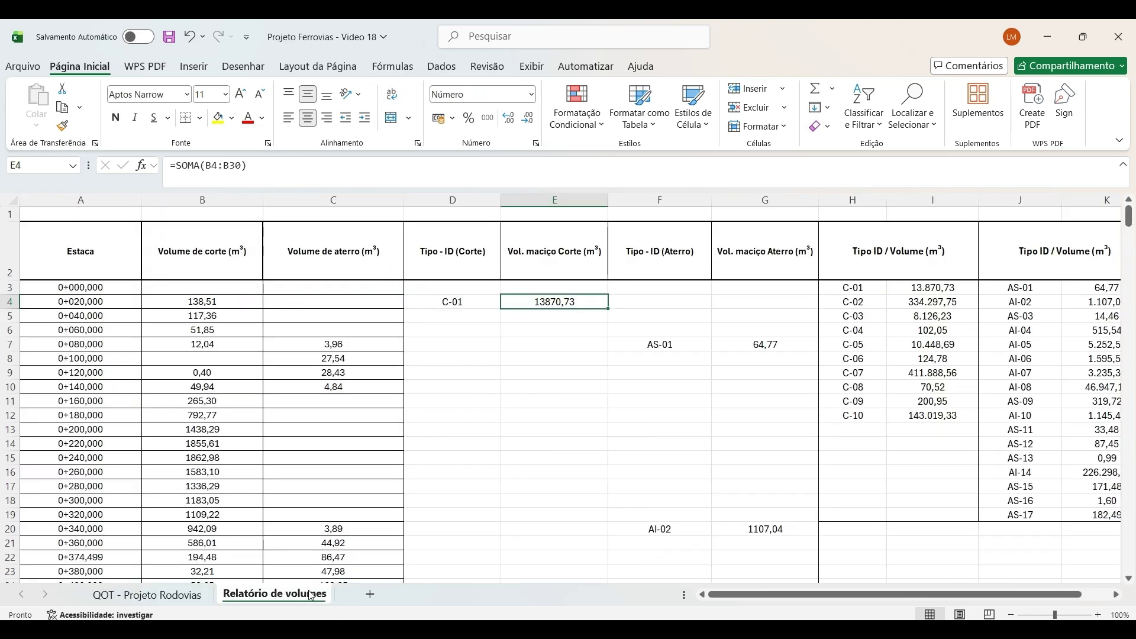
click(251, 161)
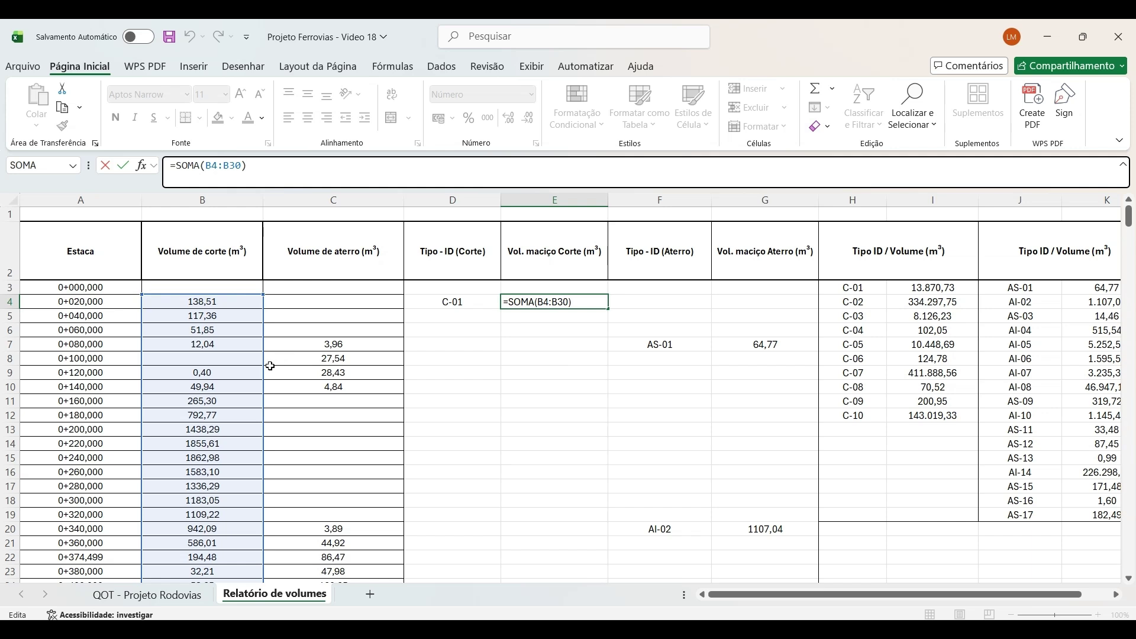
scroll(270, 366, down, 6)
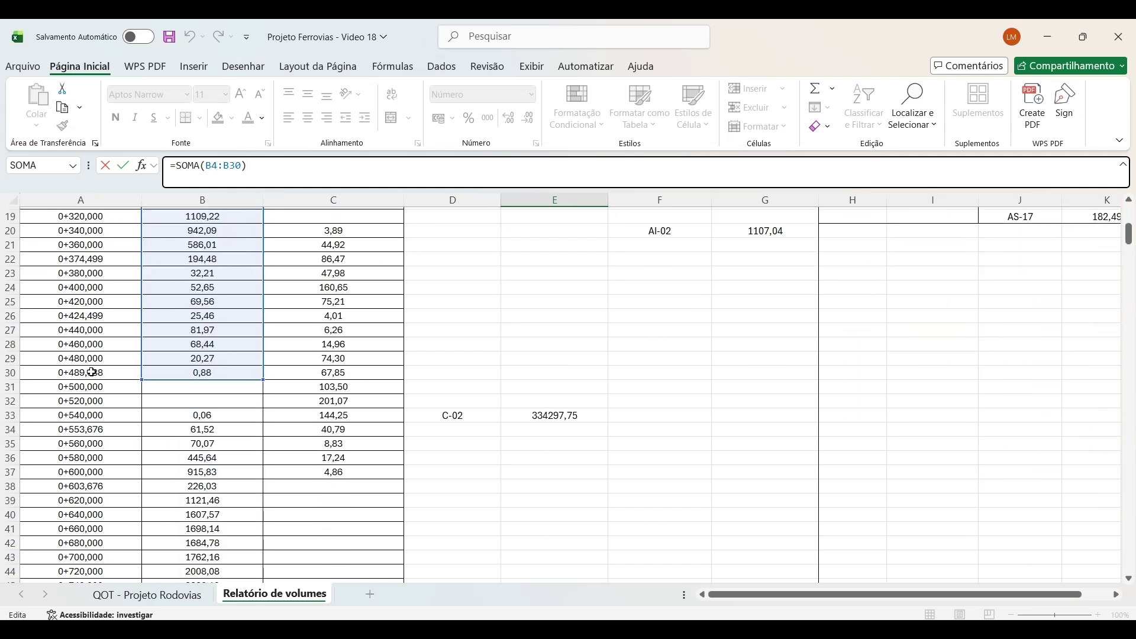
click(109, 377)
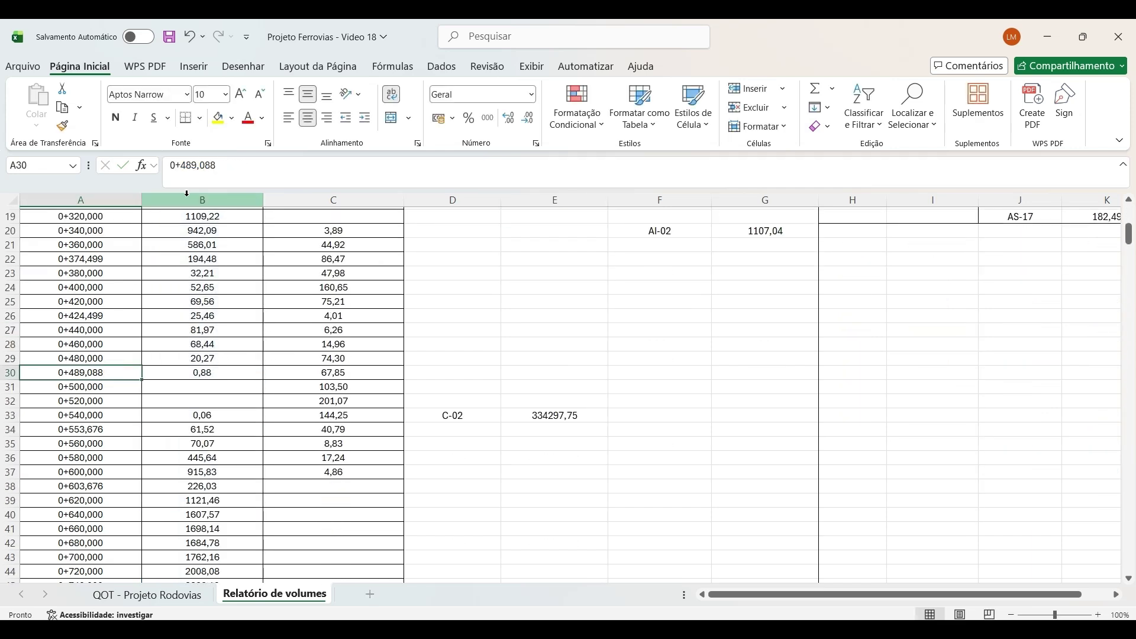
drag(217, 167, 165, 169)
key(ctrl+c)
click(147, 595)
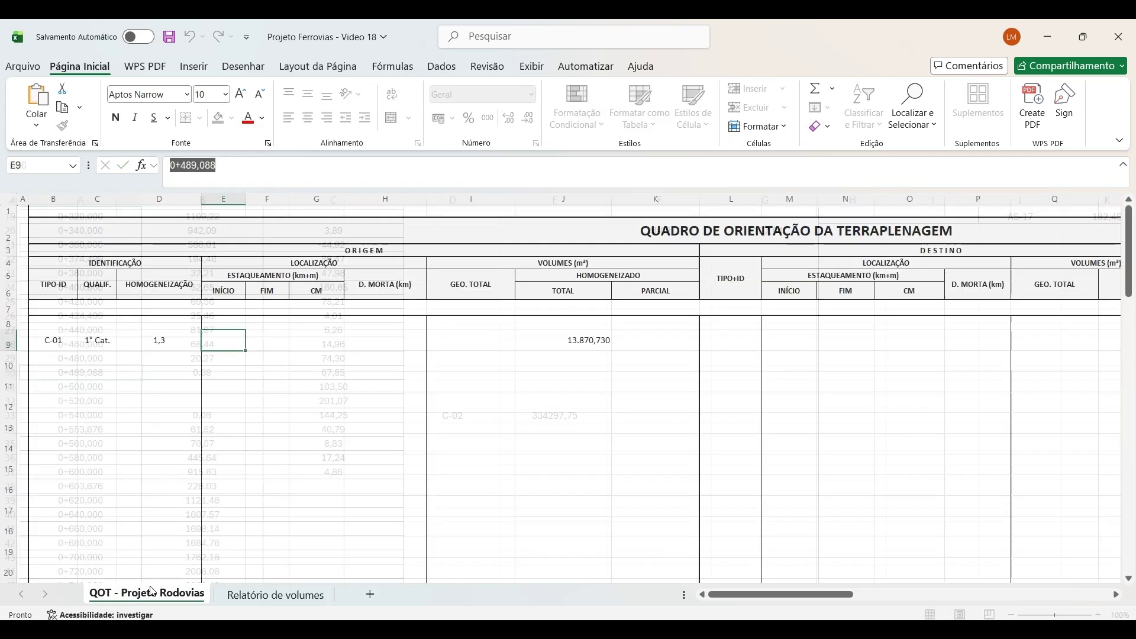
click(273, 338)
click(253, 176)
key(ctrl+v)
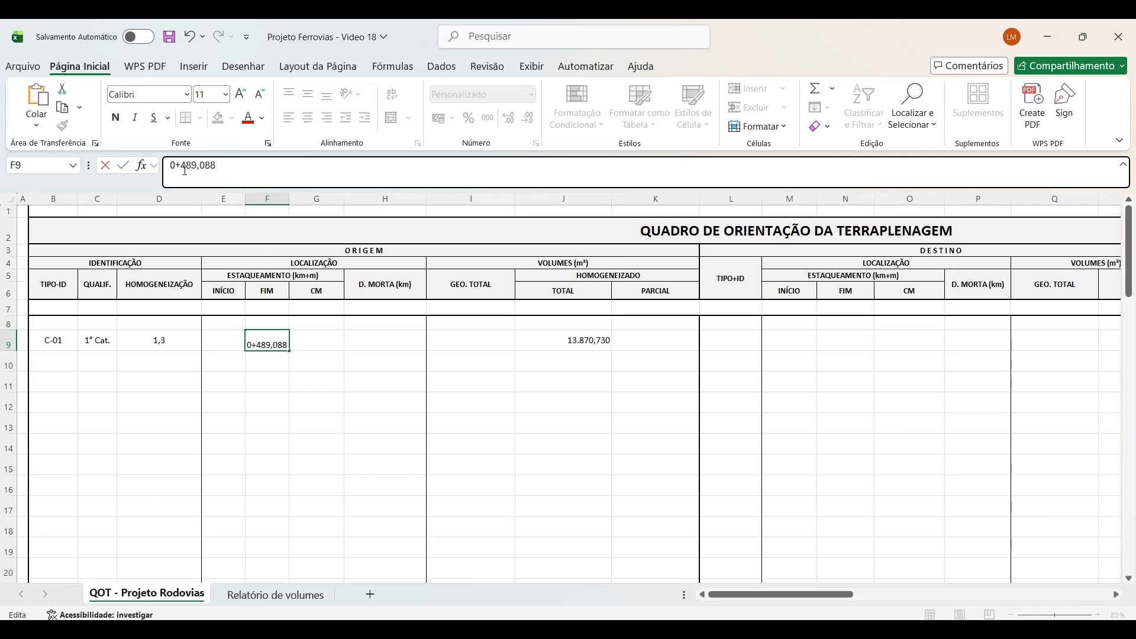
Enter 20 as the starting station of C-01 in the origin's INÍCIO cell E9
click(226, 348)
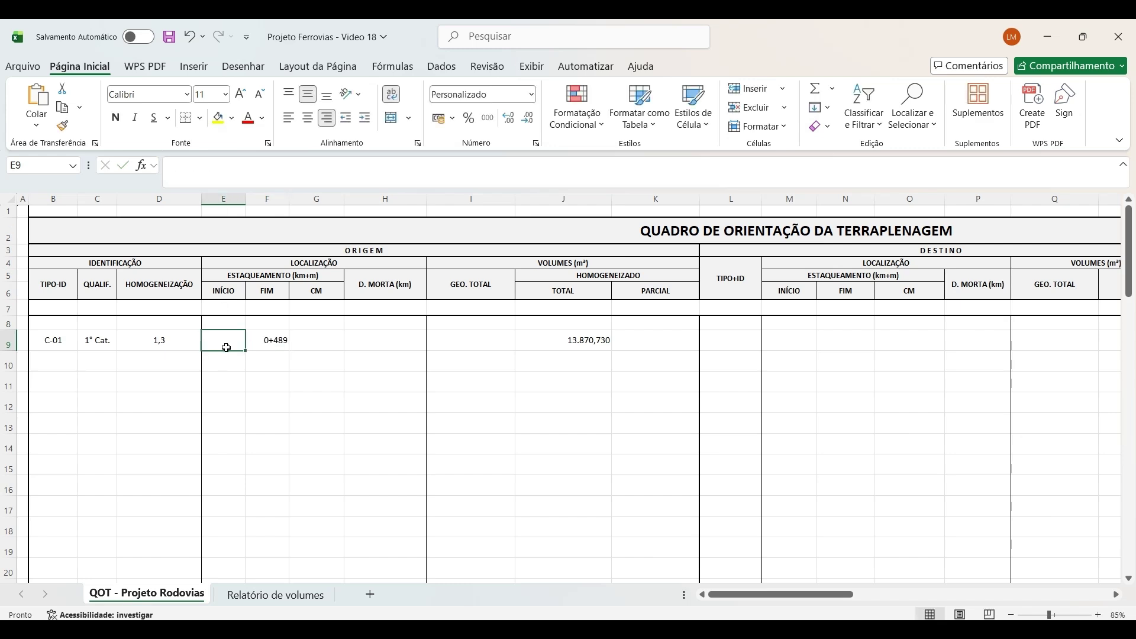
text(20)
key(Return)
click(239, 342)
click(318, 340)
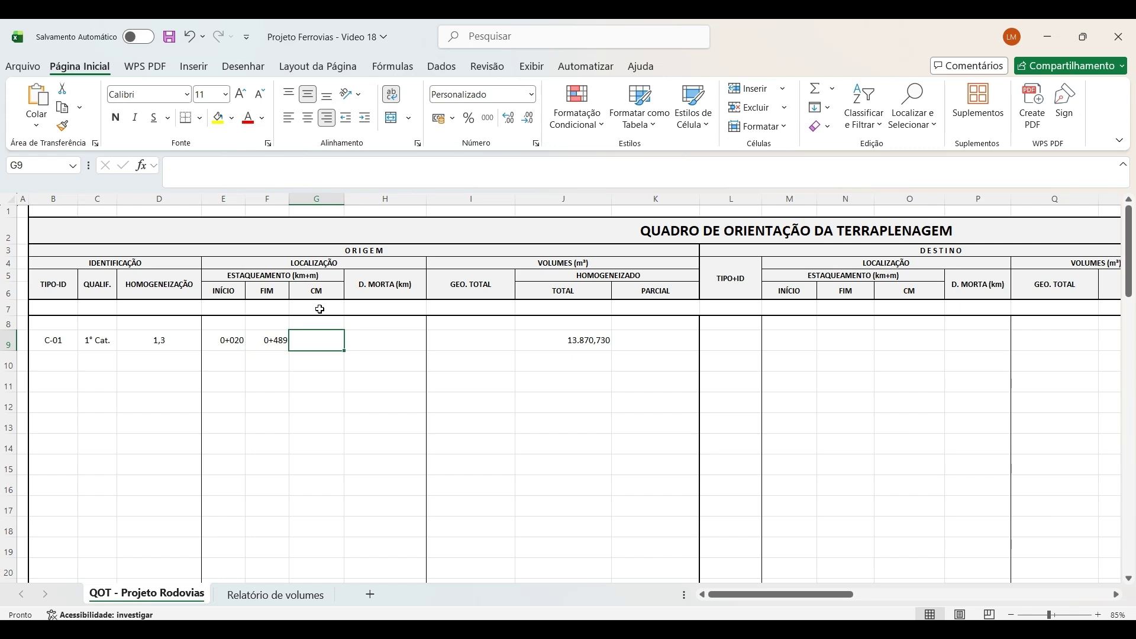
click(322, 290)
click(325, 343)
click(232, 339)
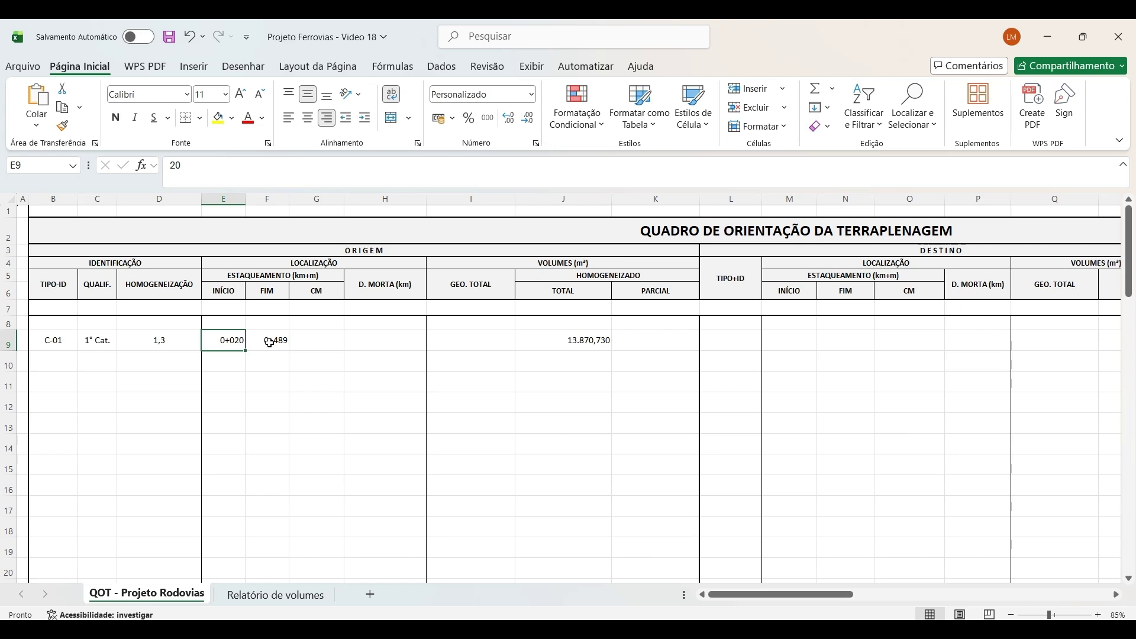
click(270, 342)
Calculate the C-01 centre of mass in the origin's CM cell G9 with the formula =MED(E9:F9)
click(326, 346)
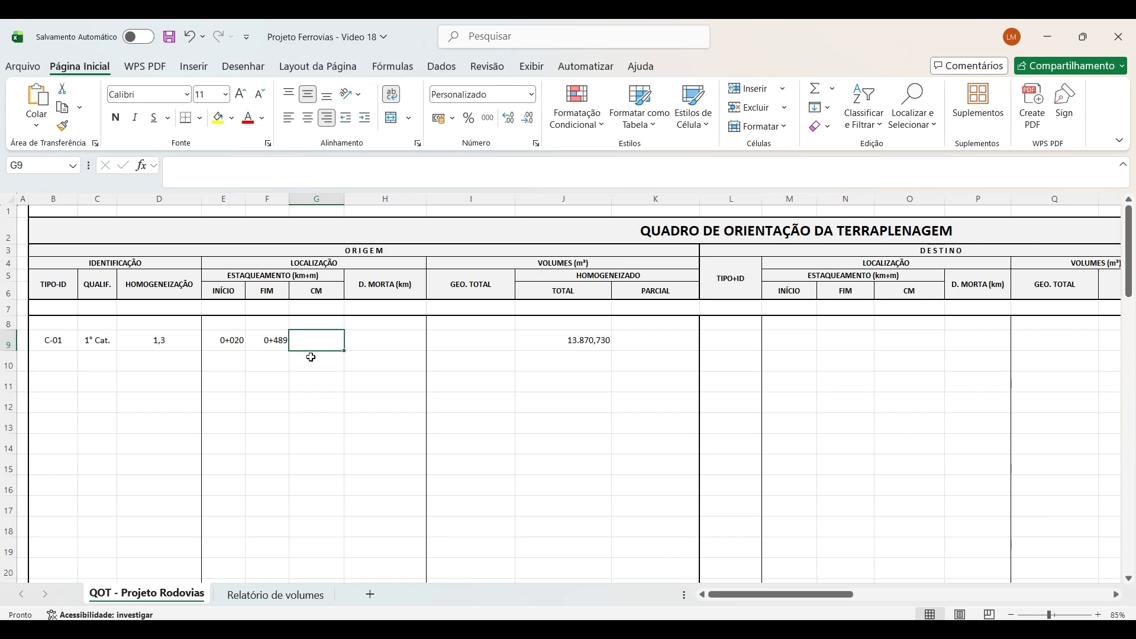
text(=med)
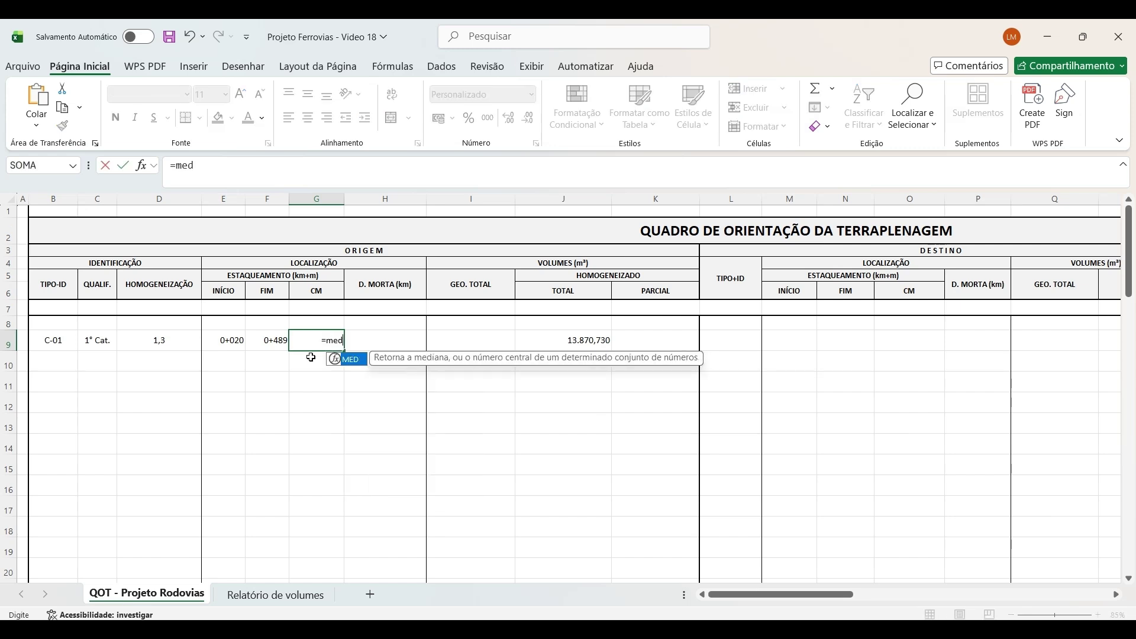
key(Tab)
drag(235, 339, 266, 339)
key(Return)
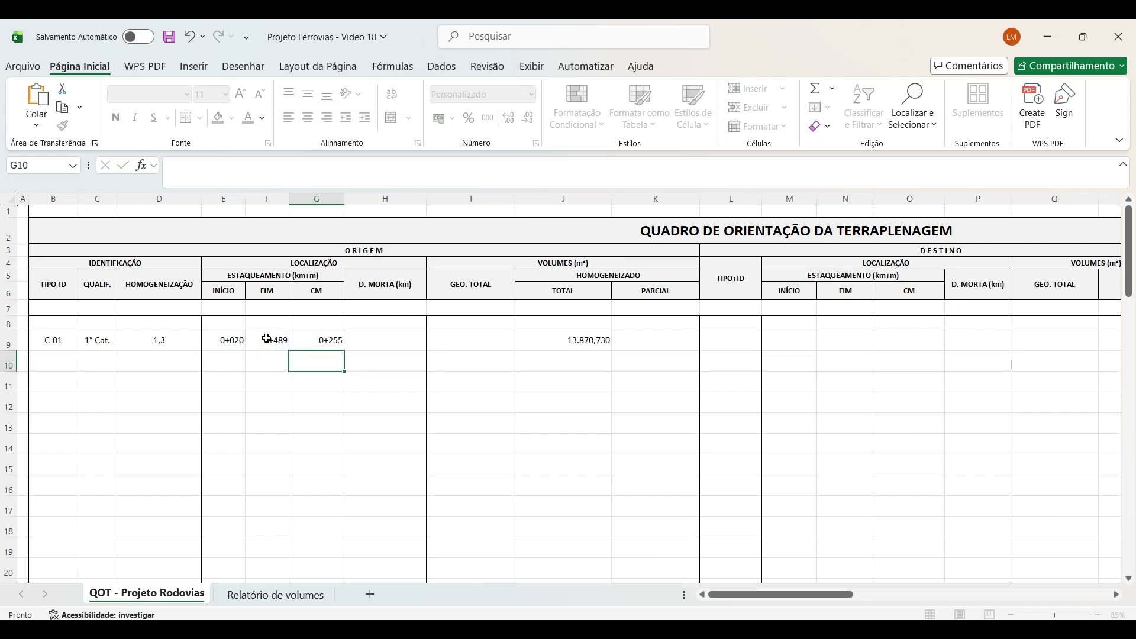
click(336, 340)
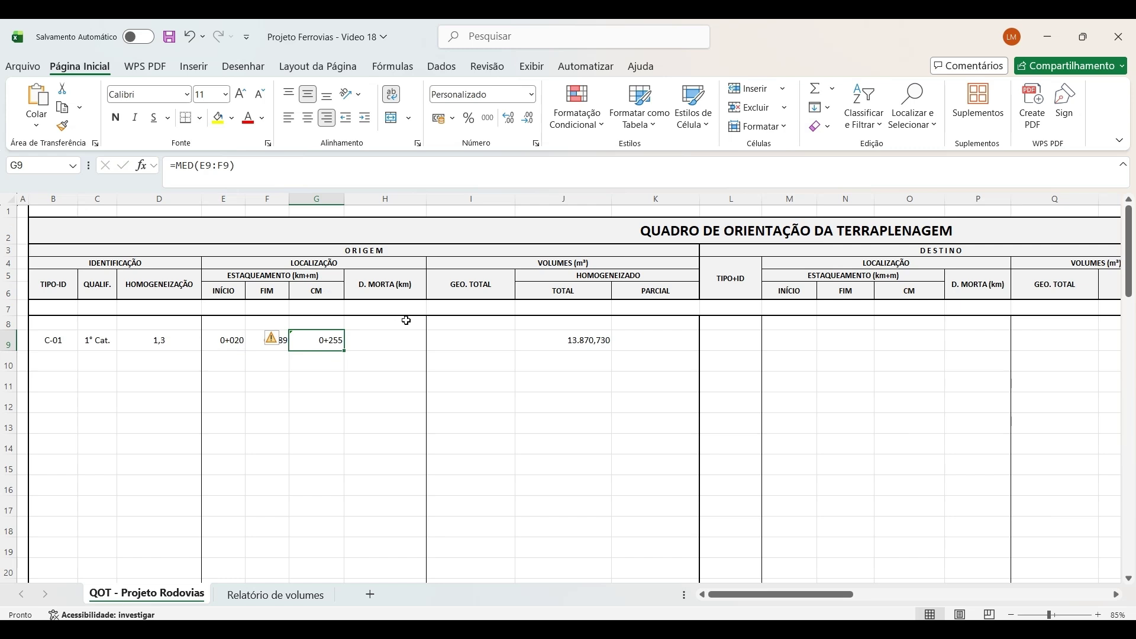
Calculate C-01's geometric volume in the origin's GEO. TOTAL cell I9 by multiplying the homogenized total J9 by the homogenization factor D9
click(379, 343)
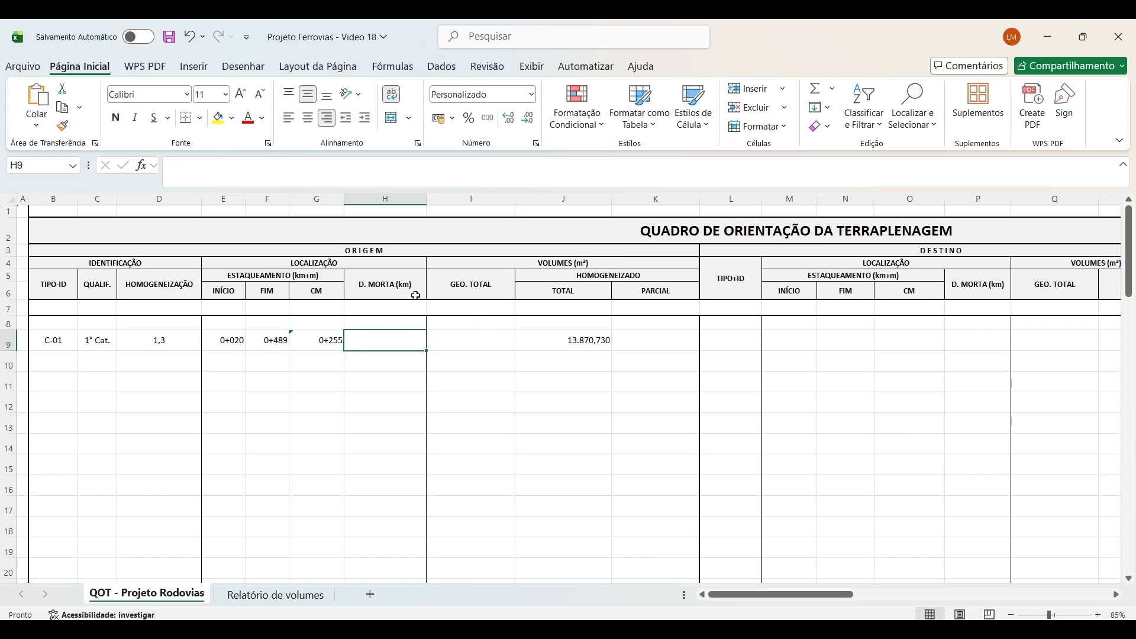
click(450, 346)
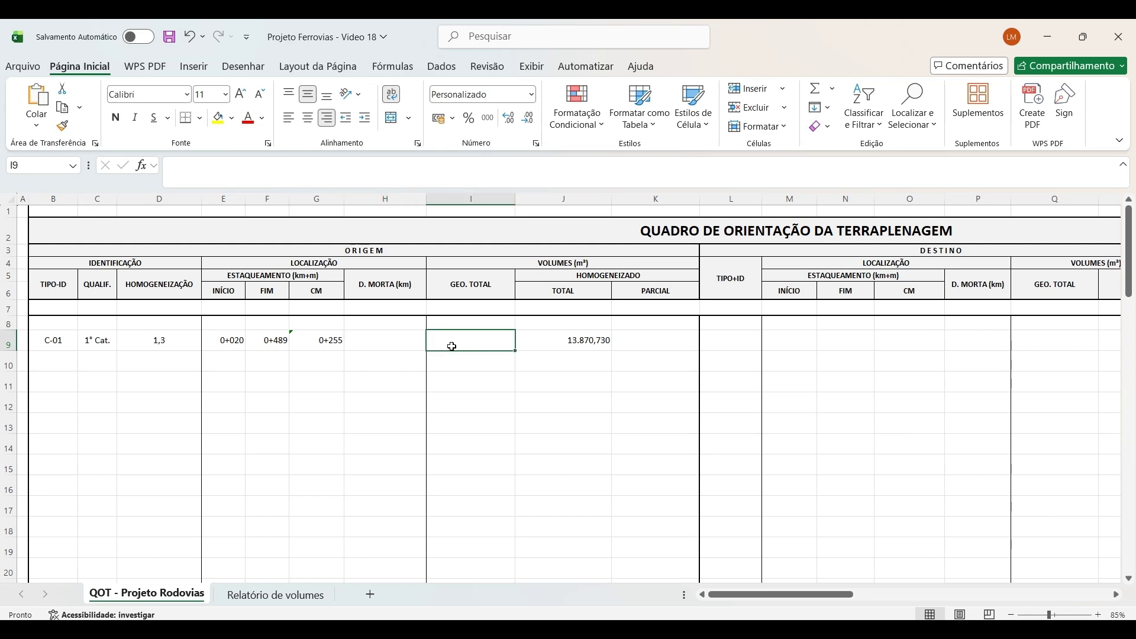
click(475, 281)
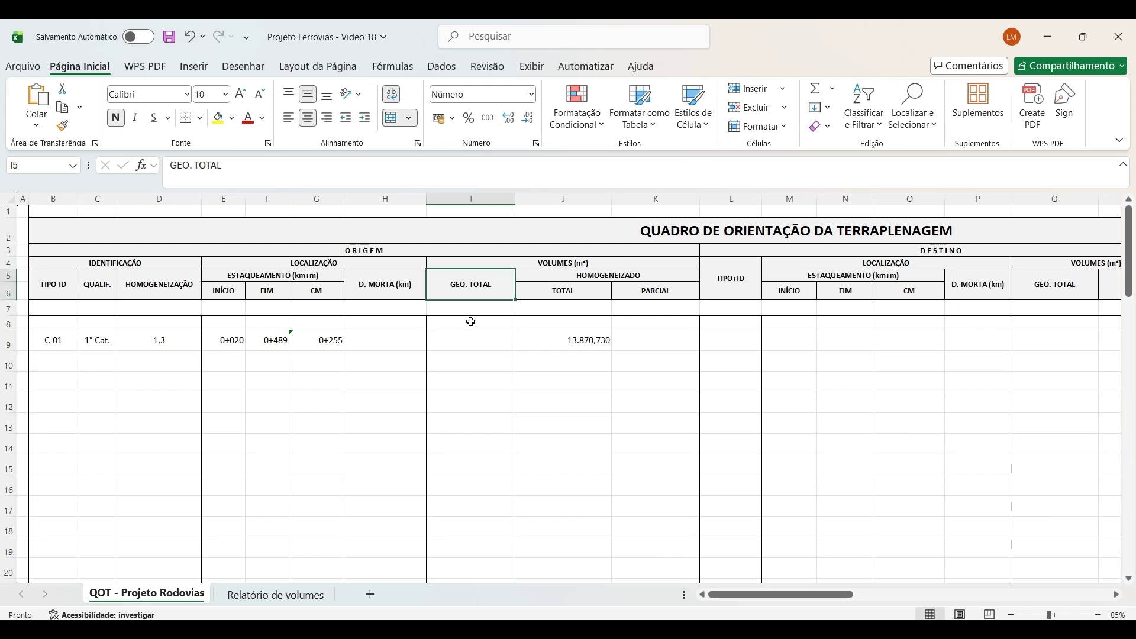
click(470, 336)
text(=)
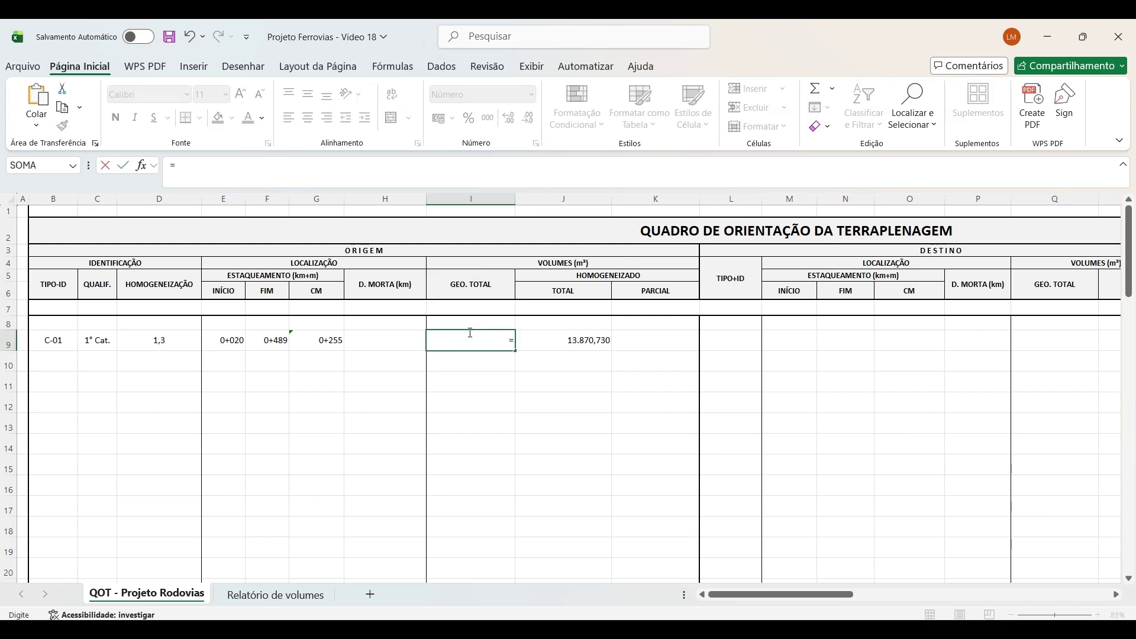
click(587, 339)
text(*)
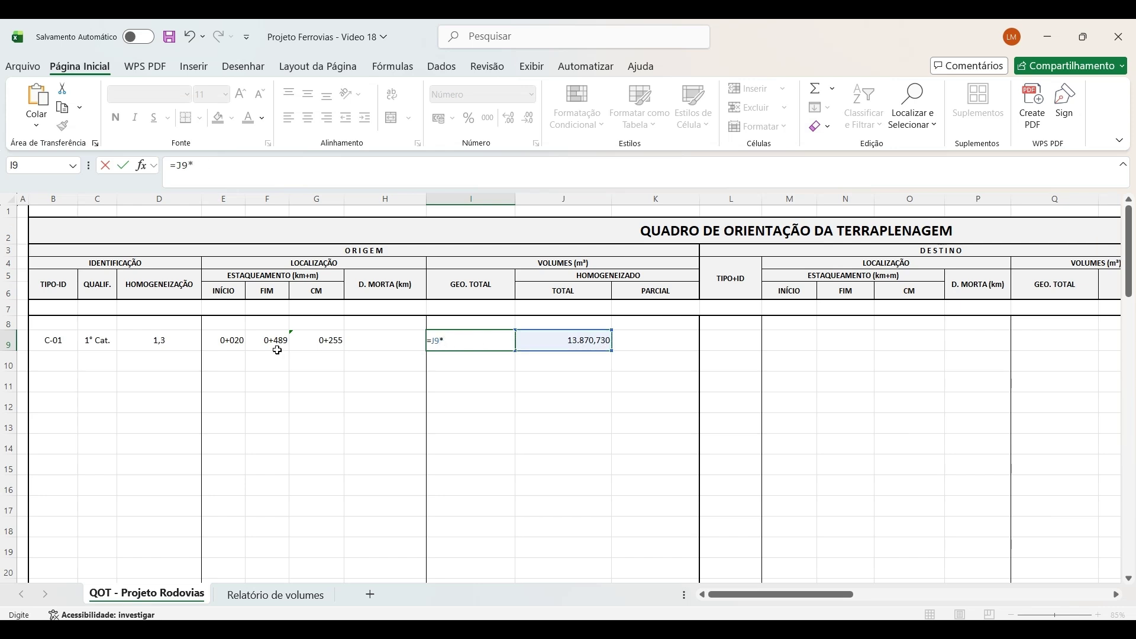
click(177, 337)
text())
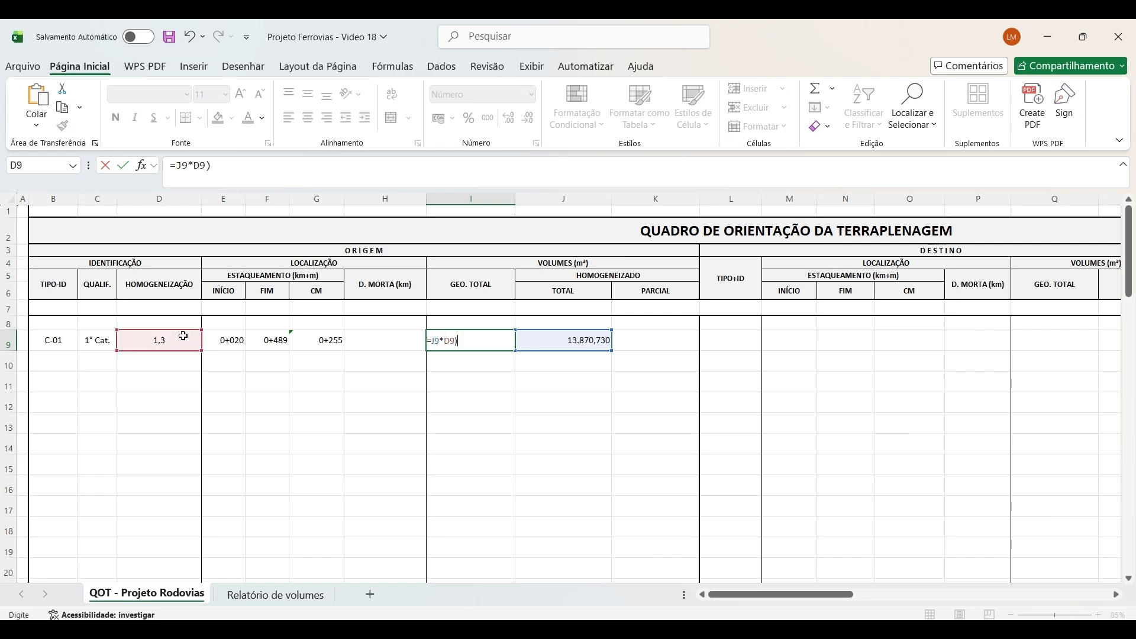
key(Return)
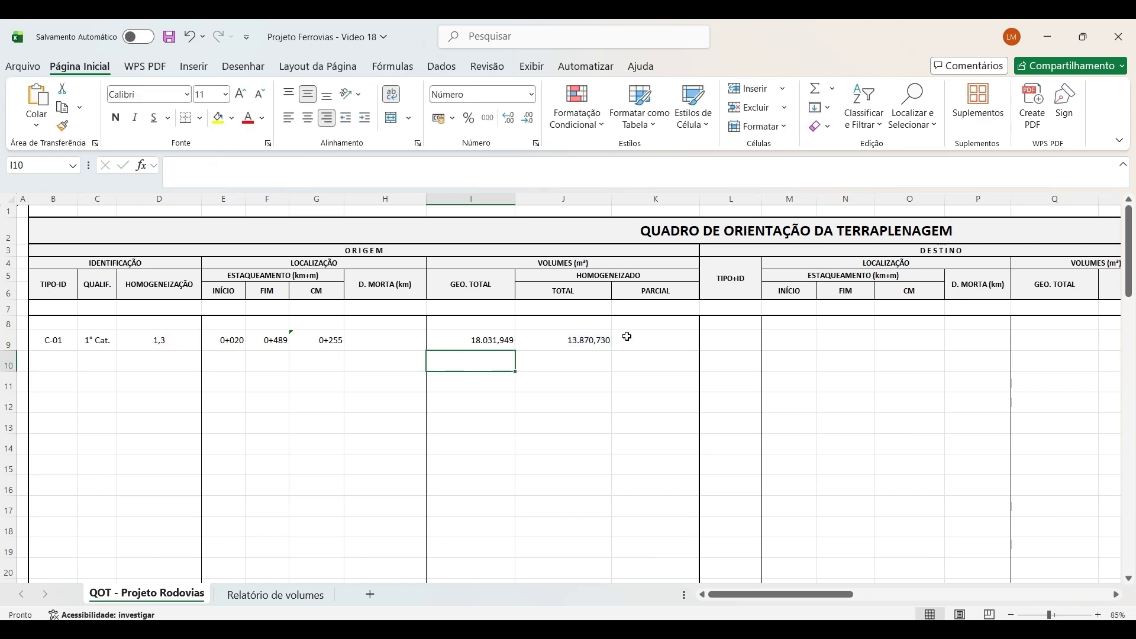
Compare C-01's cut volume with the fill volumes from AS-01 to AI-07 in the volume report sheet
click(629, 336)
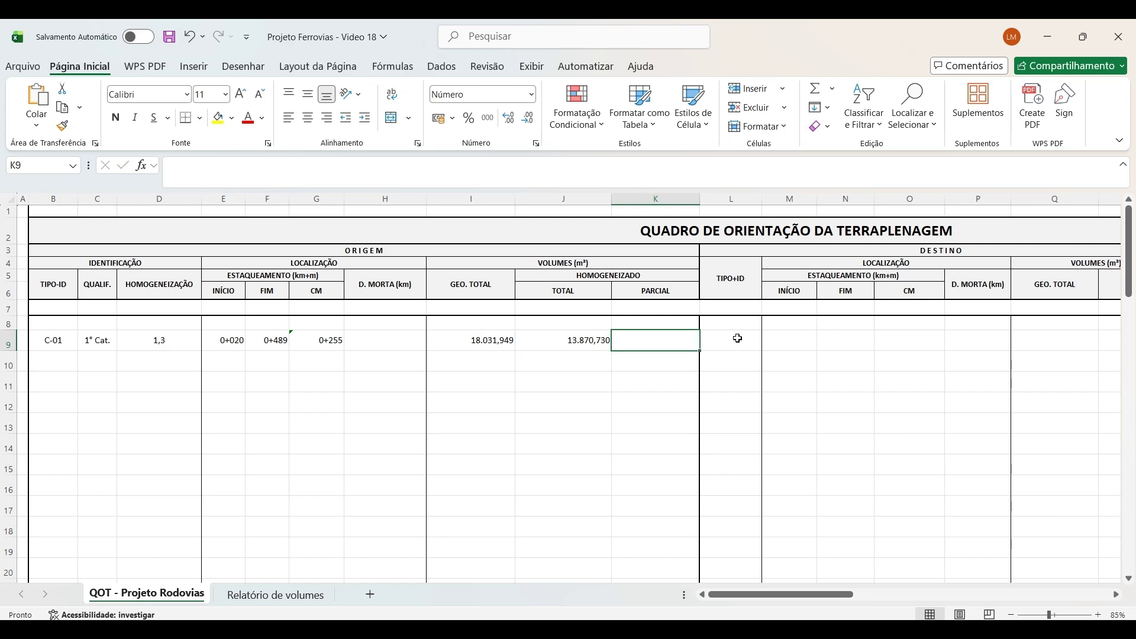
click(595, 339)
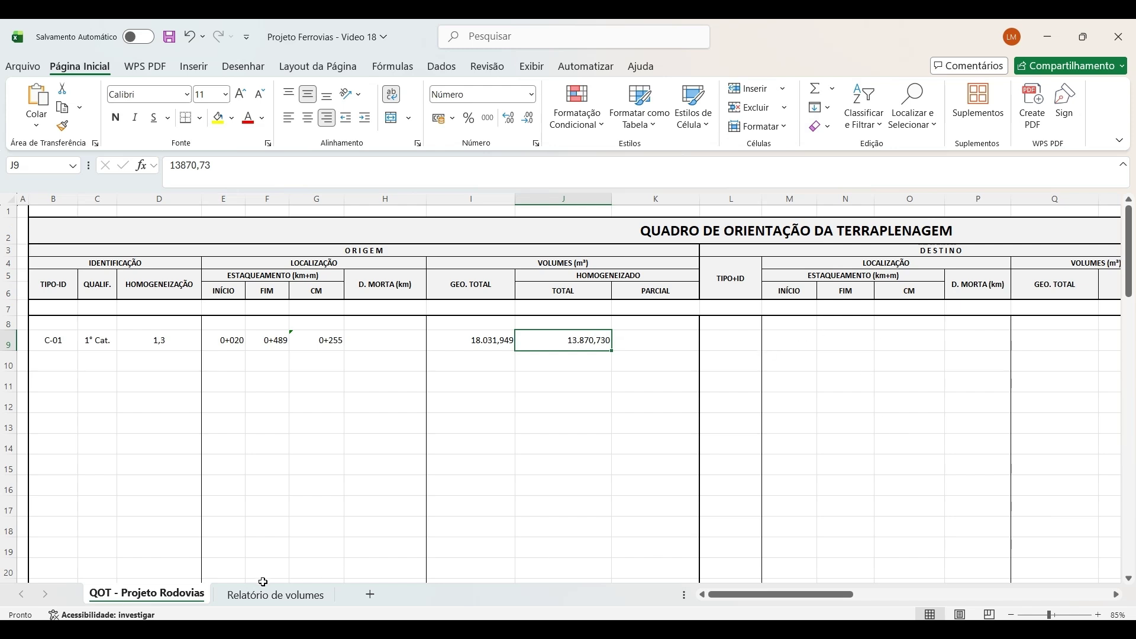
click(281, 598)
scroll(940, 390, up, 6)
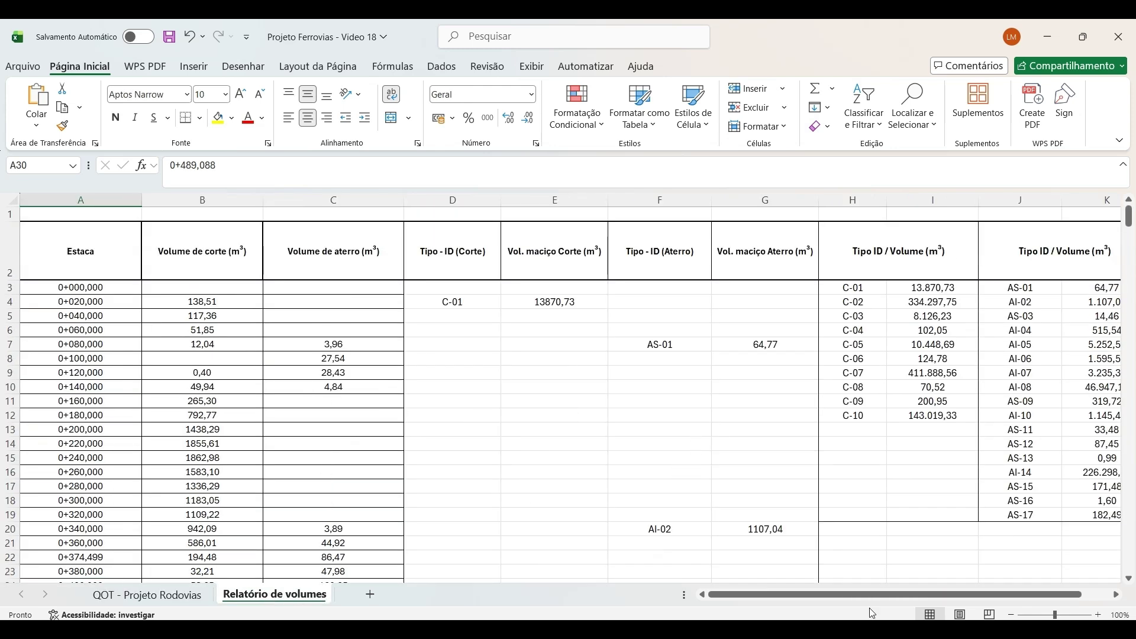
scroll(872, 614, right, 1)
click(734, 349)
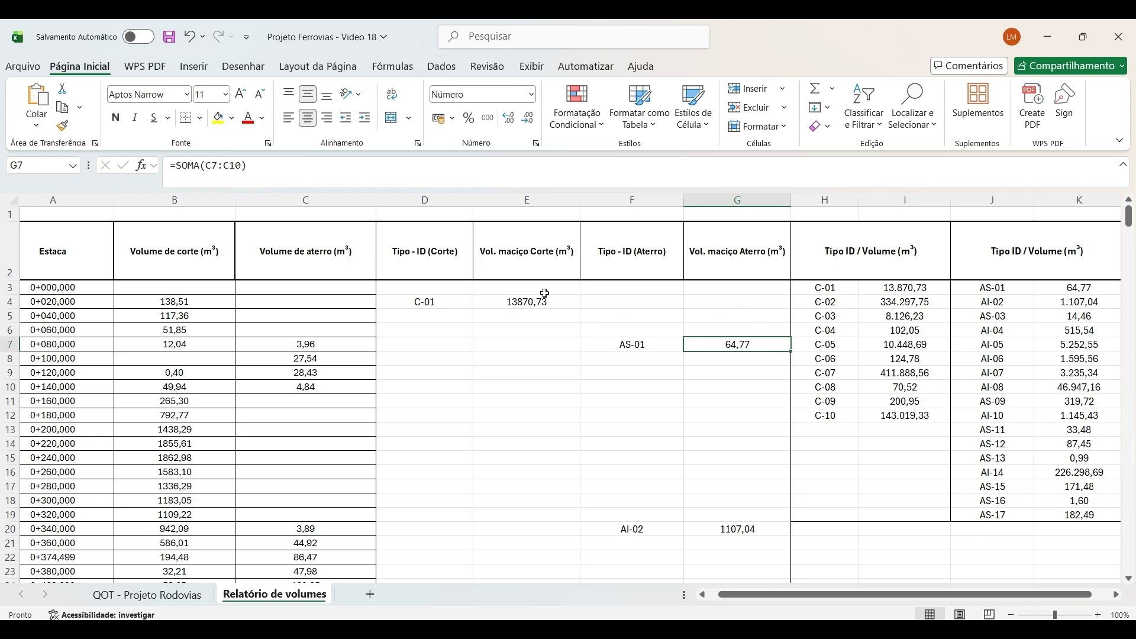
click(510, 301)
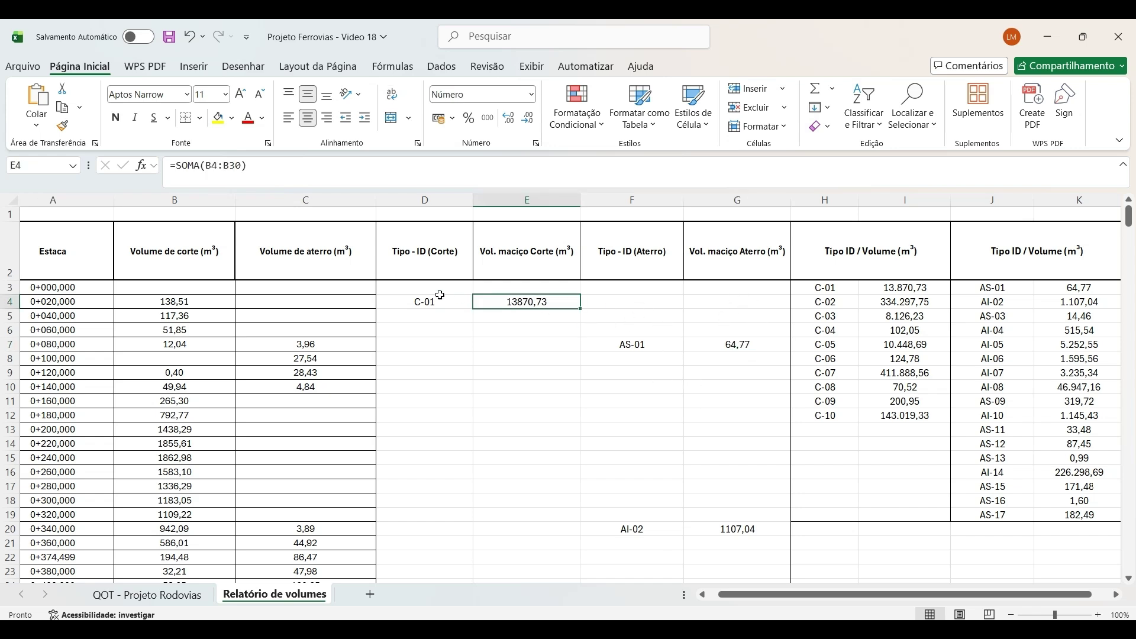
click(894, 290)
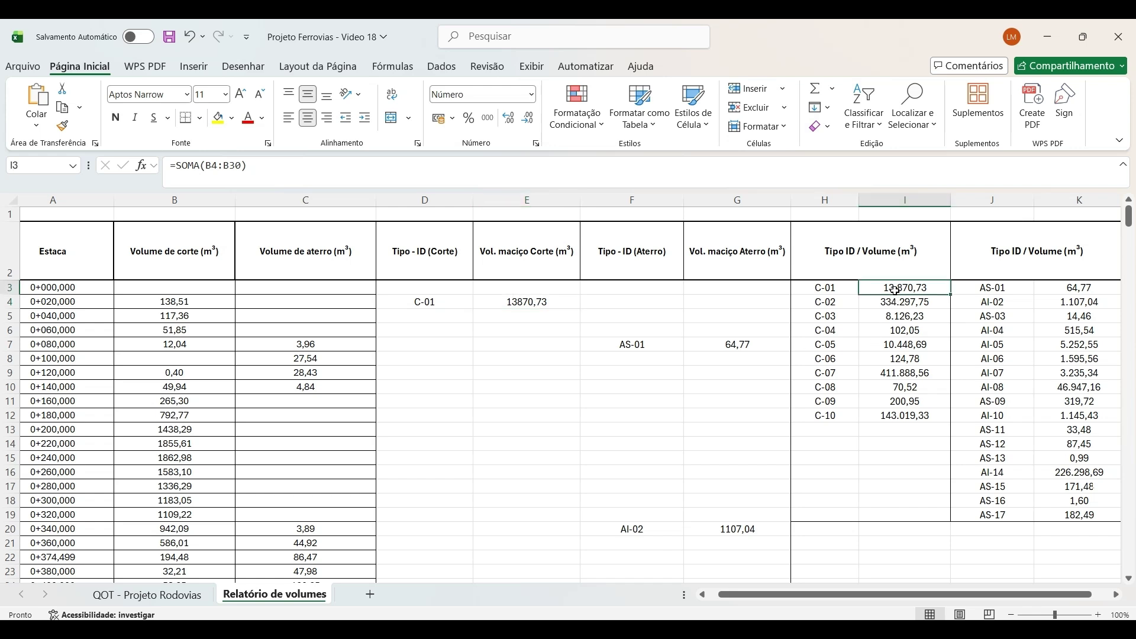
click(1071, 295)
click(1085, 317)
click(1085, 331)
click(1086, 348)
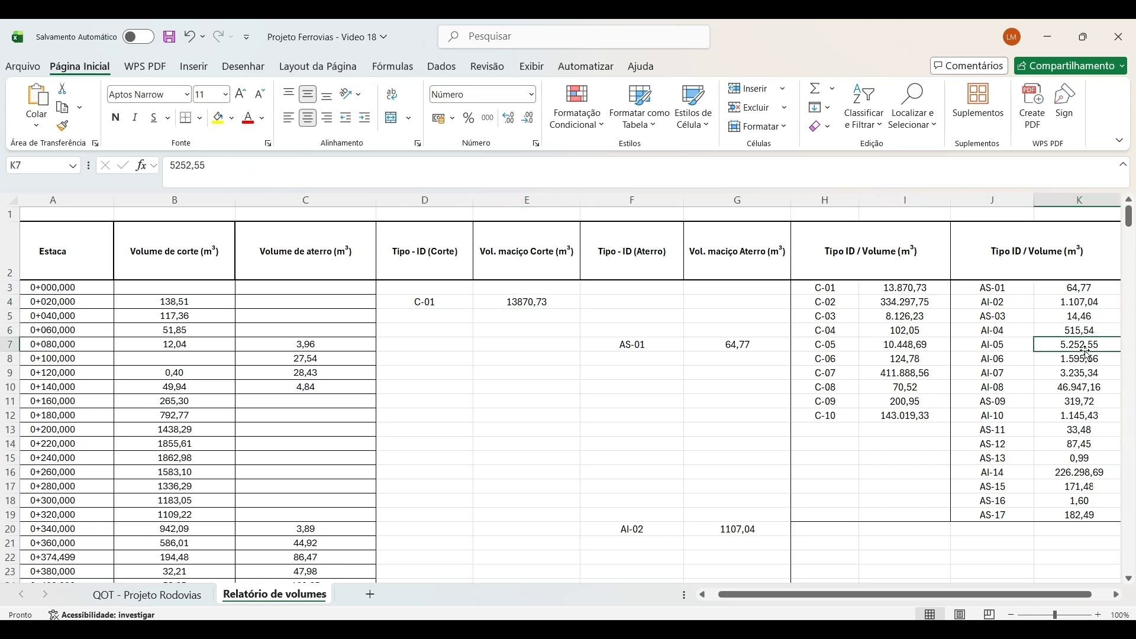
click(1079, 361)
click(1077, 374)
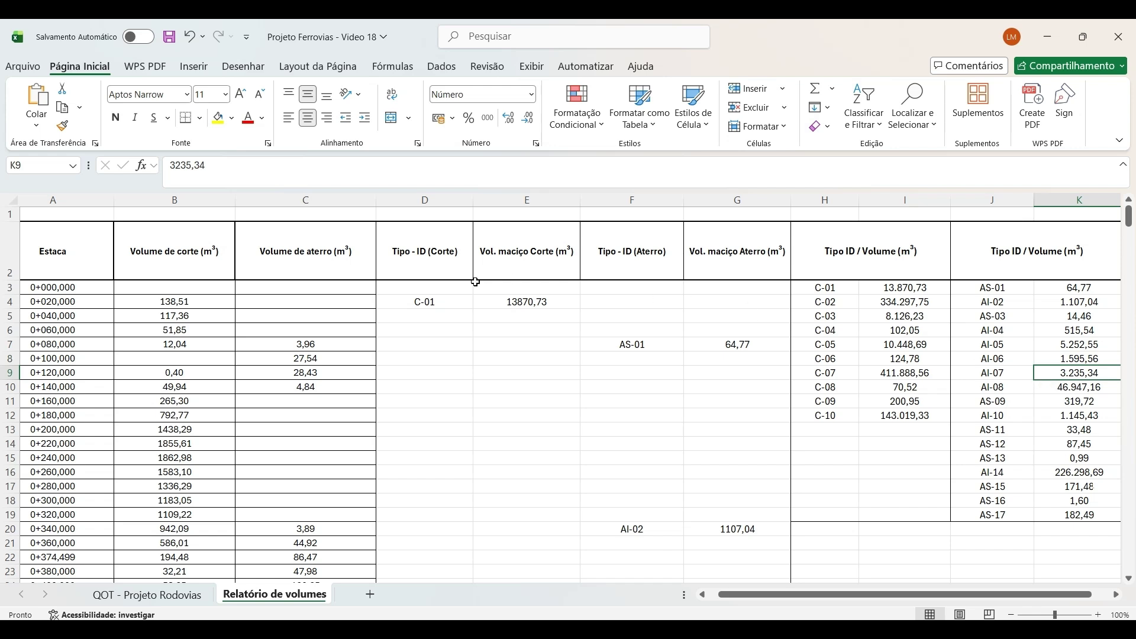
click(521, 300)
click(1068, 374)
Enter AS-01 as the destination in the QOT sheet's TIPO+ID cell L9
click(148, 595)
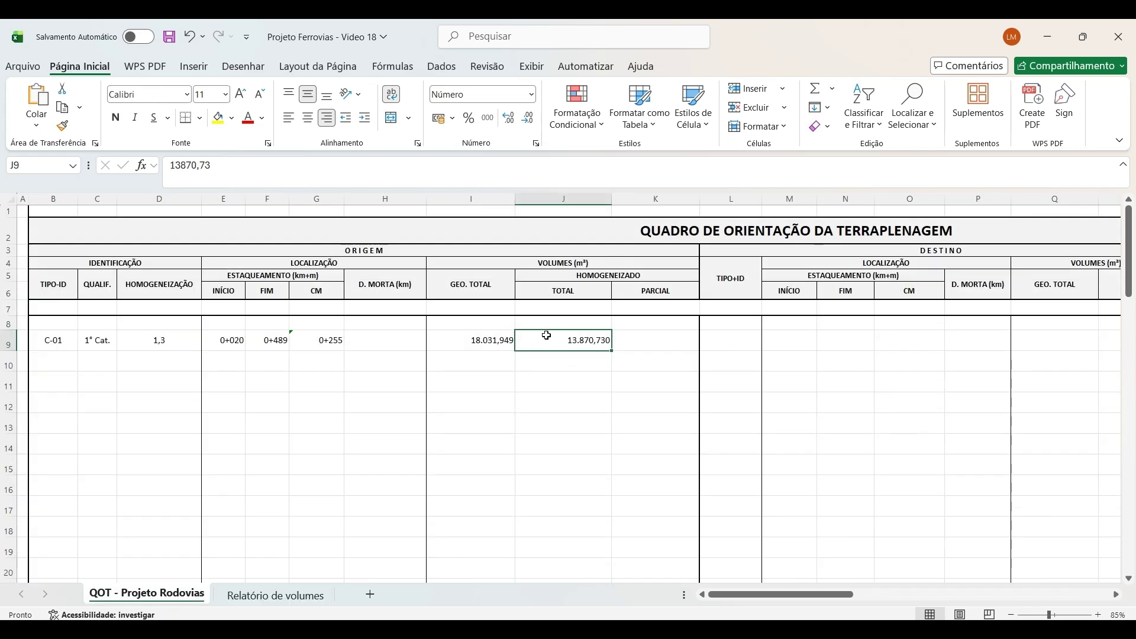
click(723, 338)
text(as)
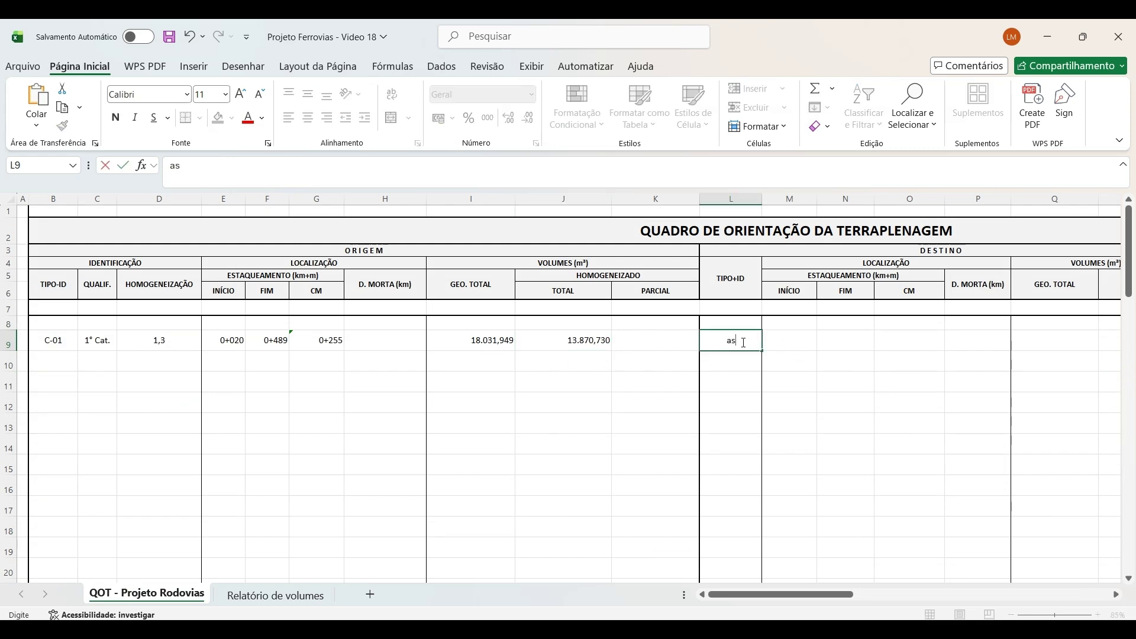
text(AS-01)
key(Tab)
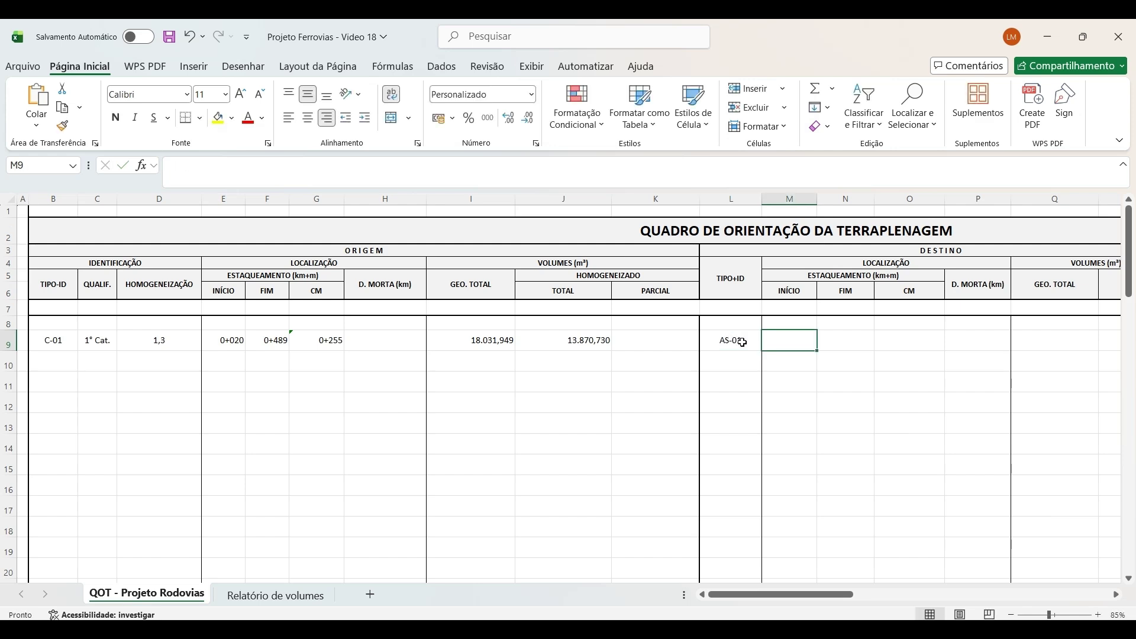
Find AS-01's sum range in the volume report and enter its stations in the destination: INÍCIO 0+080 in M9 and FIM 0+140 in N9
click(275, 595)
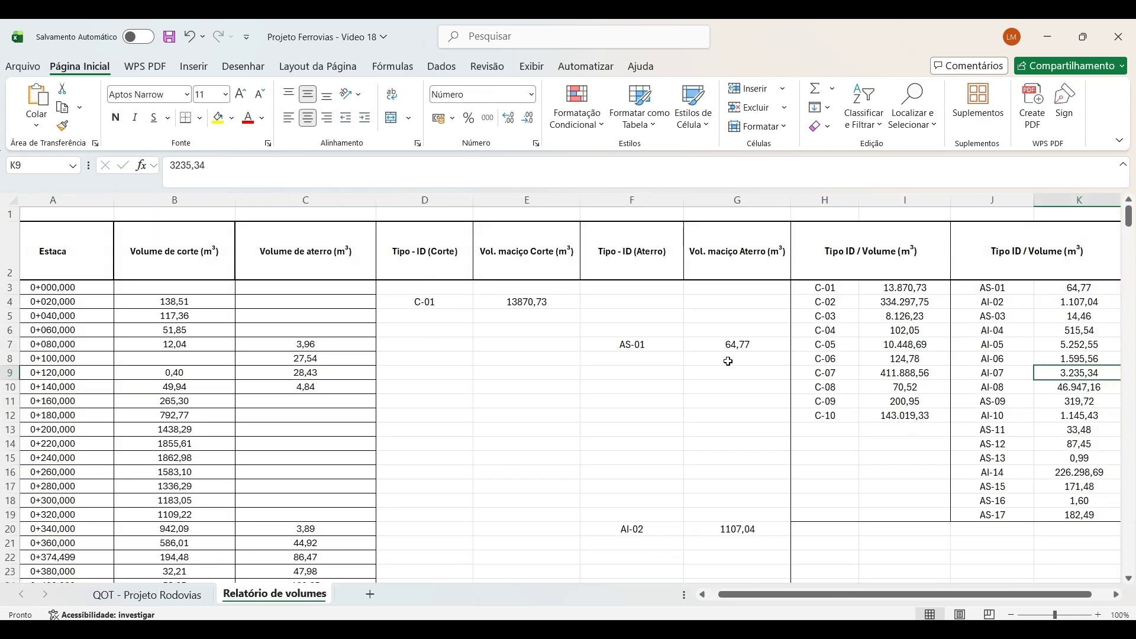
click(720, 348)
click(253, 184)
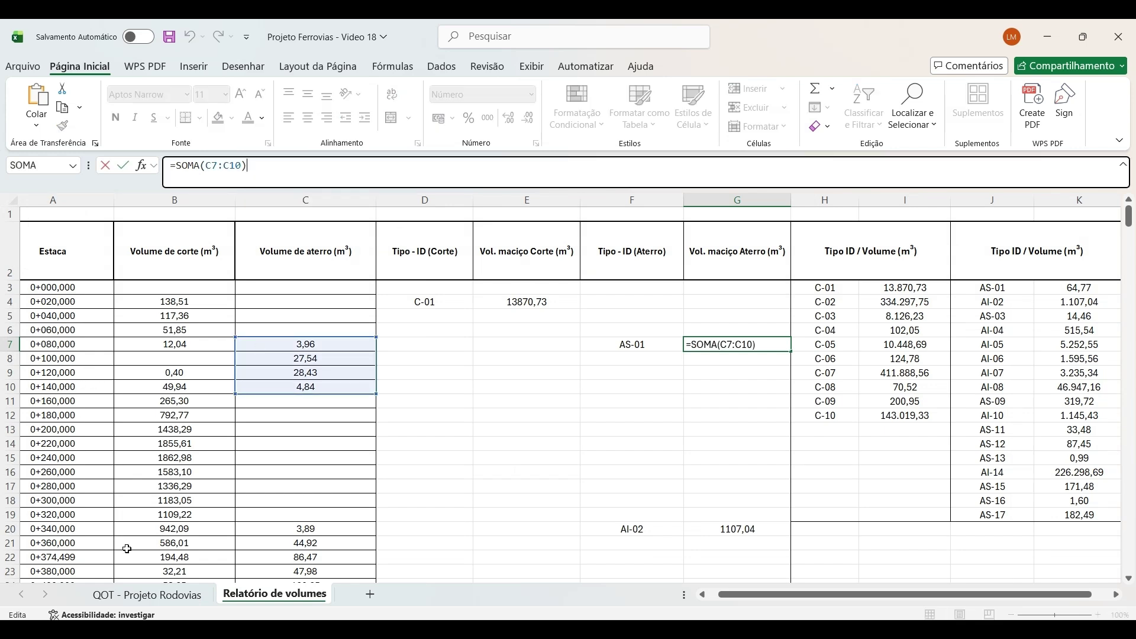
click(146, 595)
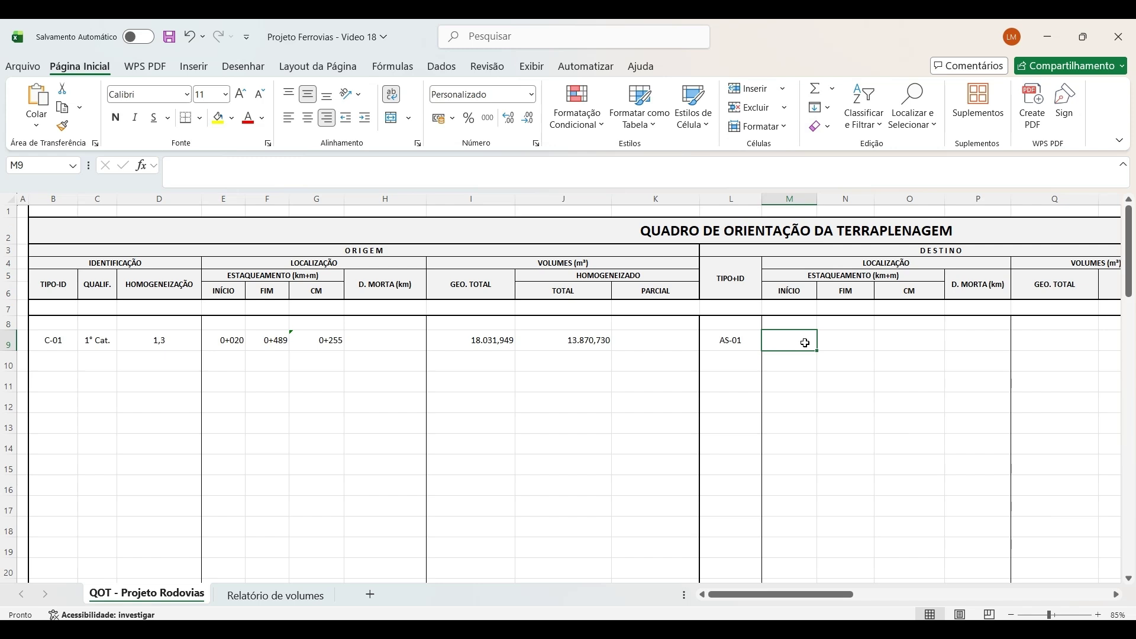
text(0+180)
key(Tab)
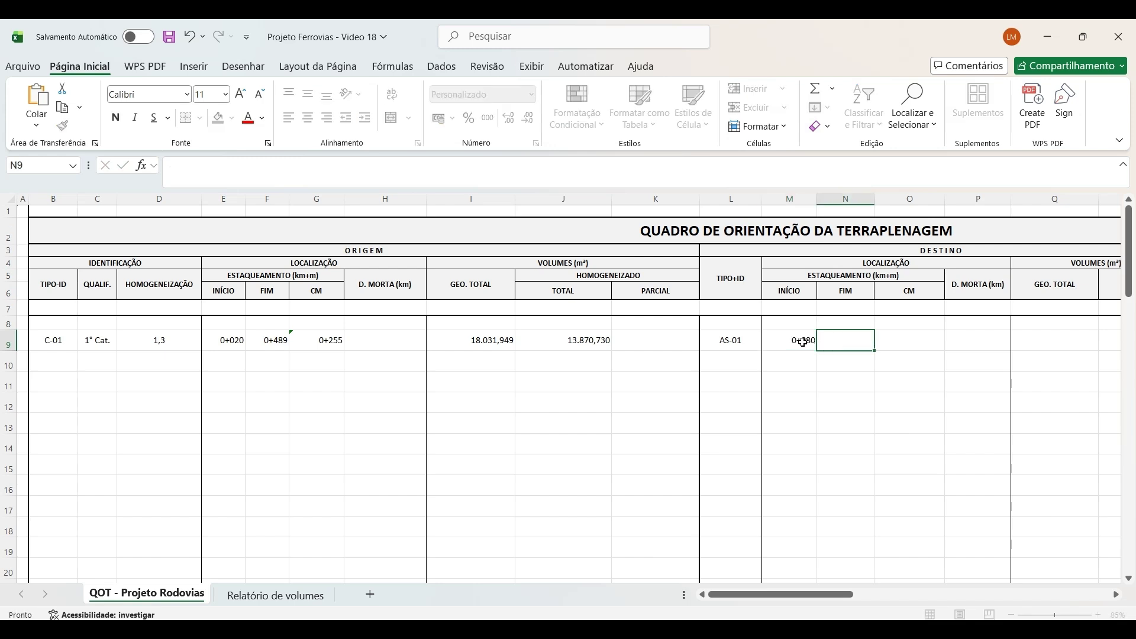
text(140)
key(Tab)
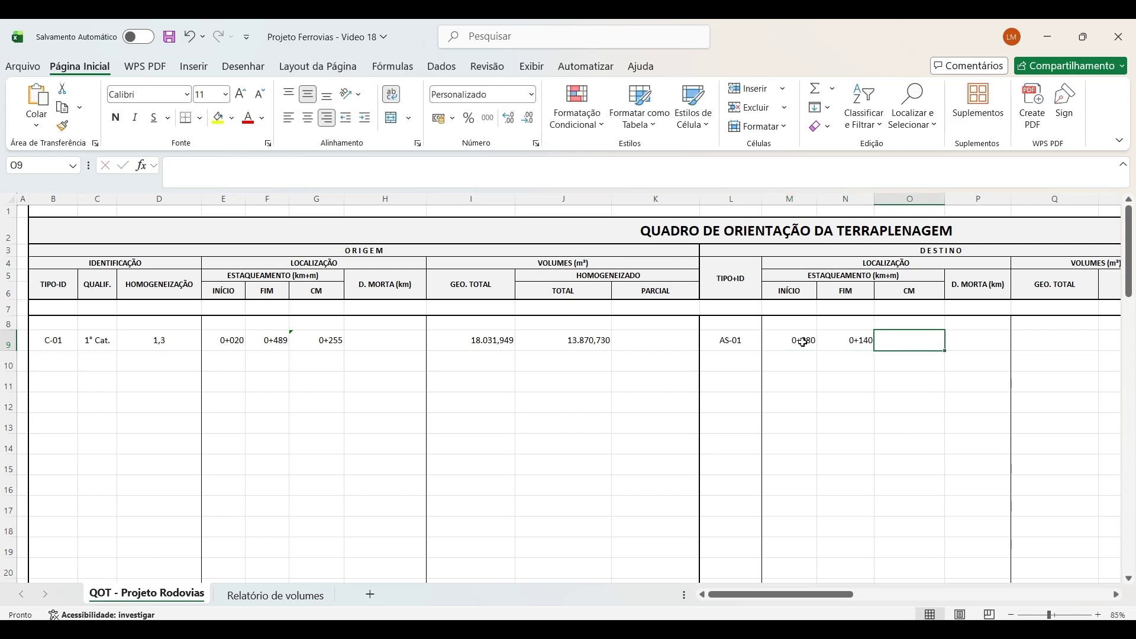
Calculate the AS-01 centre of mass in the destination's CM cell O9 with the formula =MED(M9:N9)
text(=med)
key(Tab)
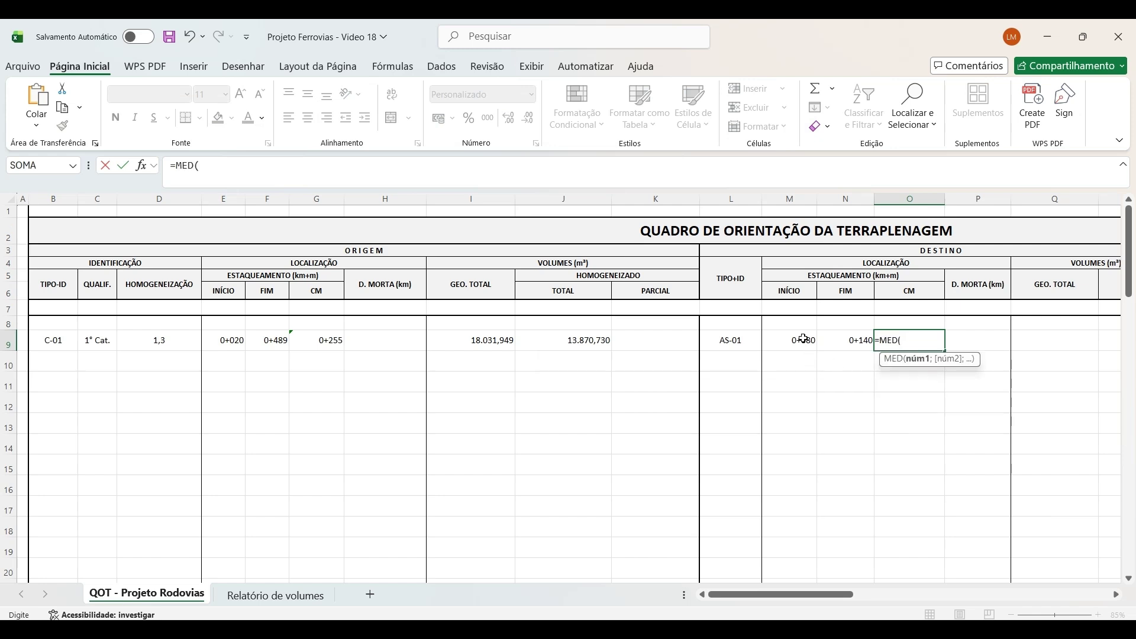
drag(803, 342, 830, 341)
key(Return)
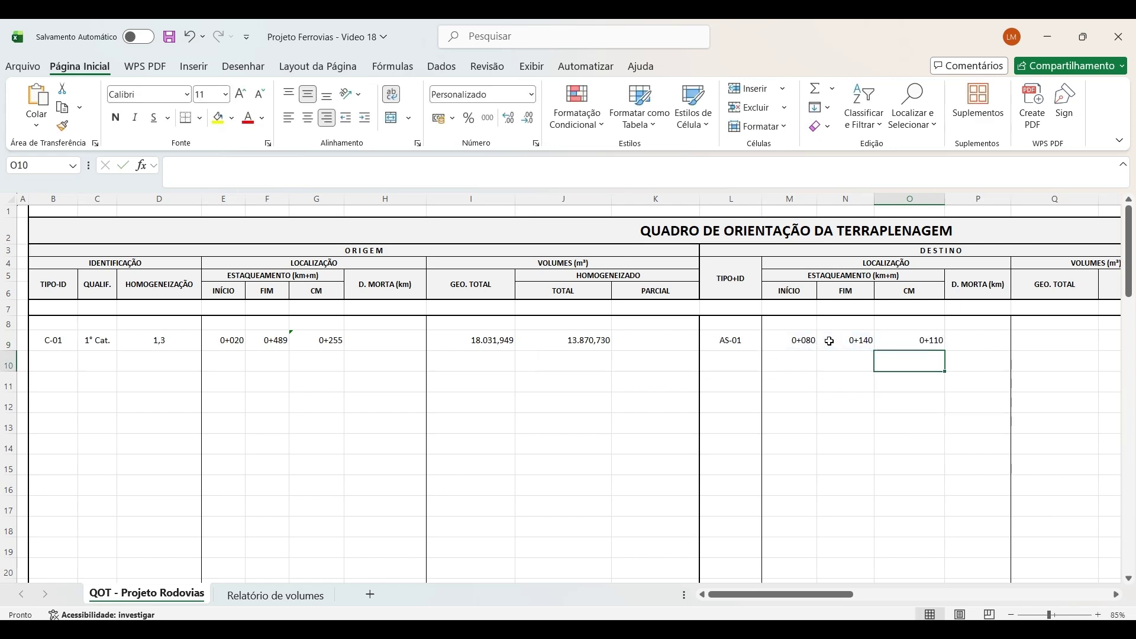
Copy AS-01's fill volume of 64,77 from the volume report and paste it as a value into the destination's GEO. TOTAL cell Q9
drag(839, 594, 877, 595)
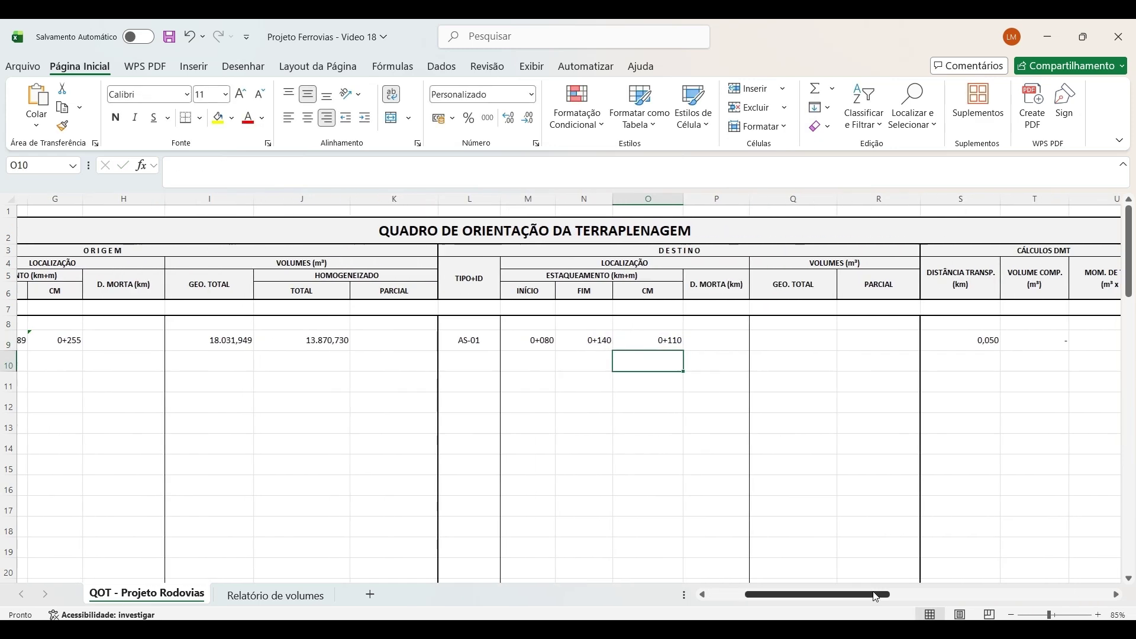
click(278, 596)
key(ctrl+c)
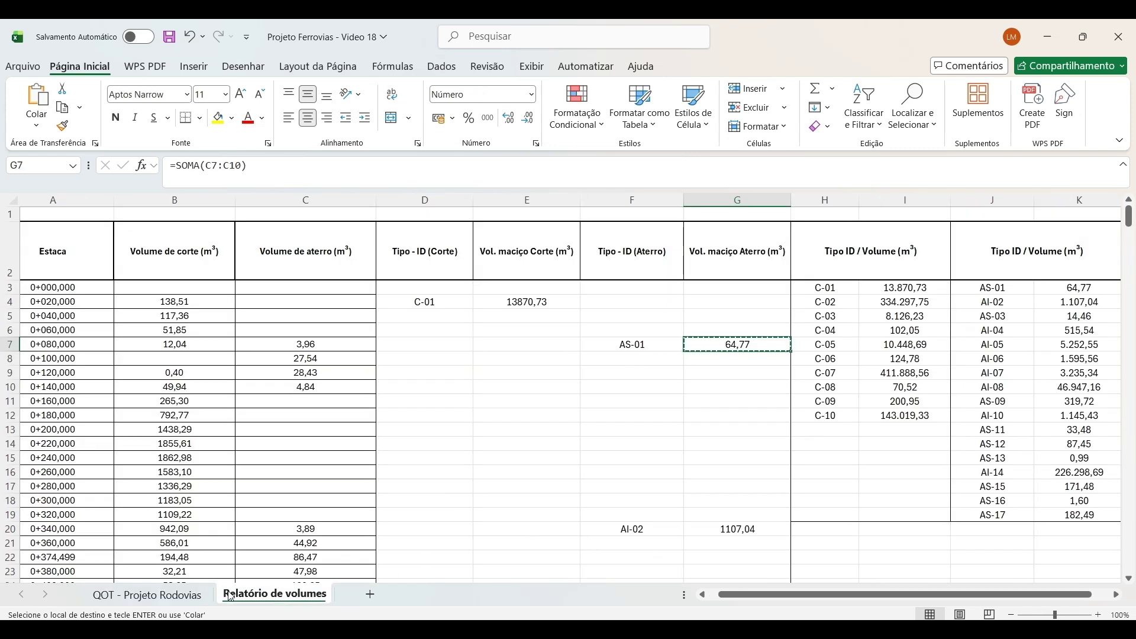
click(148, 595)
click(819, 348)
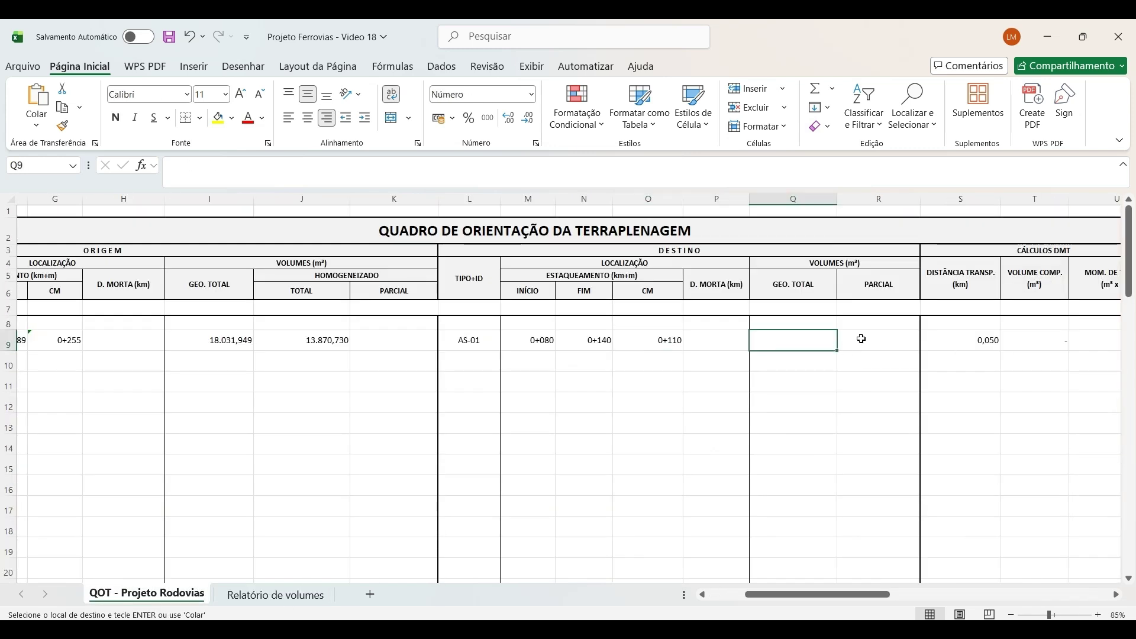
key(ctrl+shift+v)
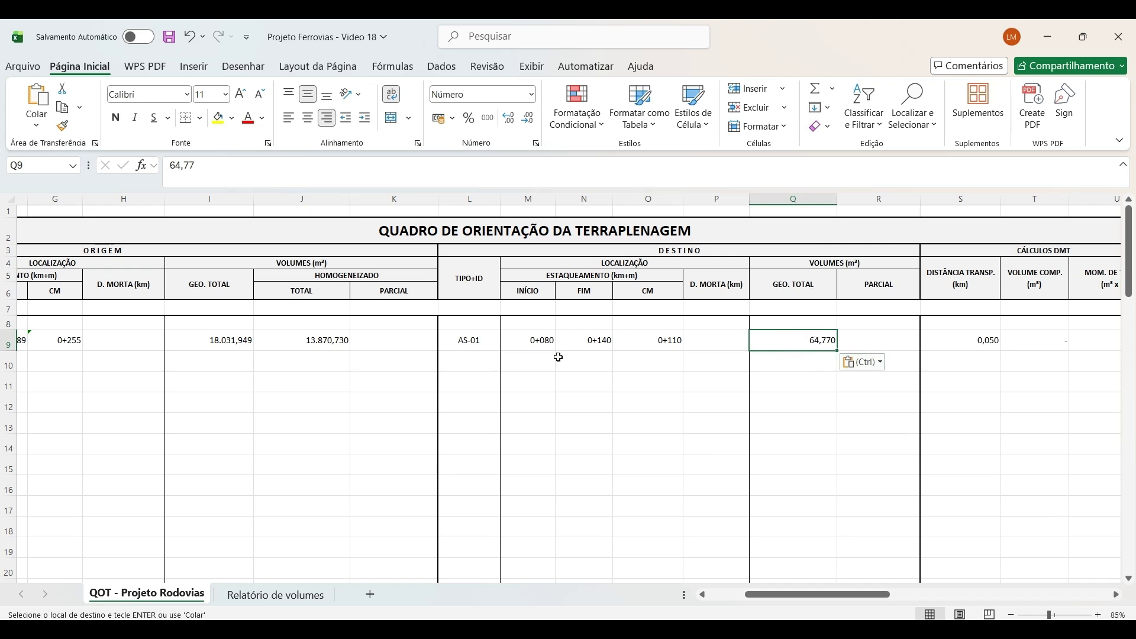
Copy the AS-01 volume from GEO. TOTAL cell Q9 into the destination's PARCIAL cell R9
click(896, 346)
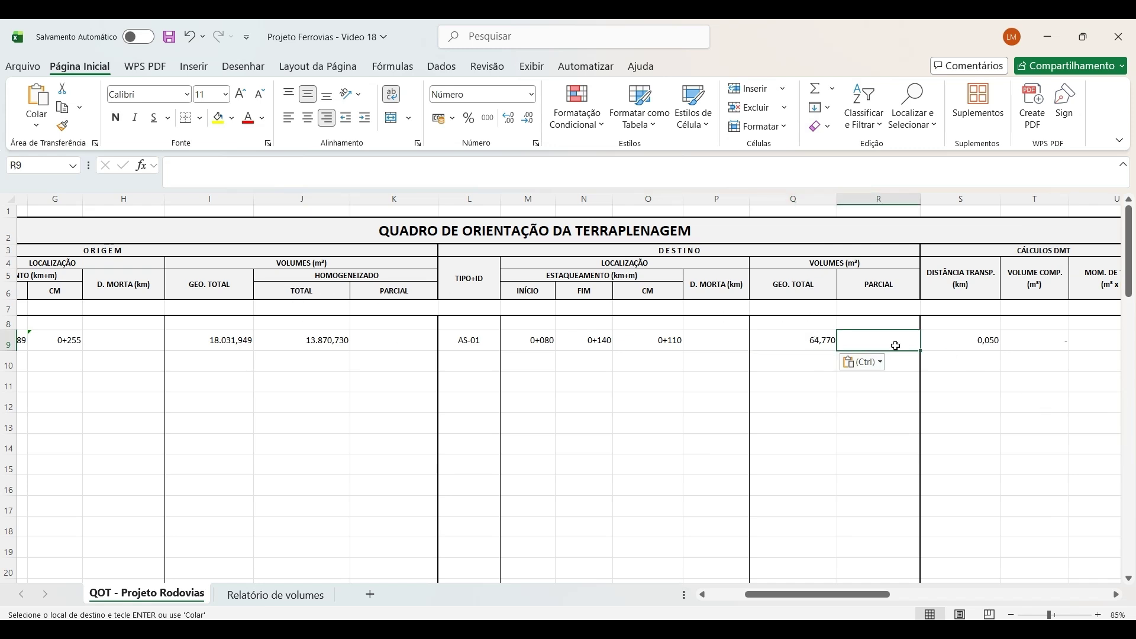
click(791, 342)
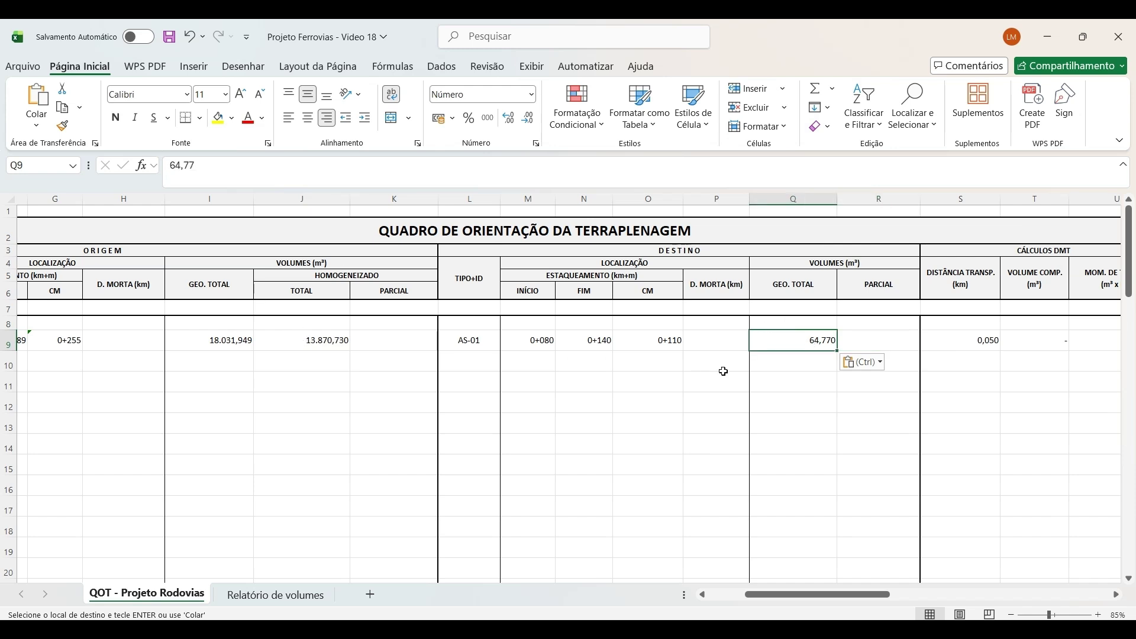
key(ctrl+c)
click(850, 332)
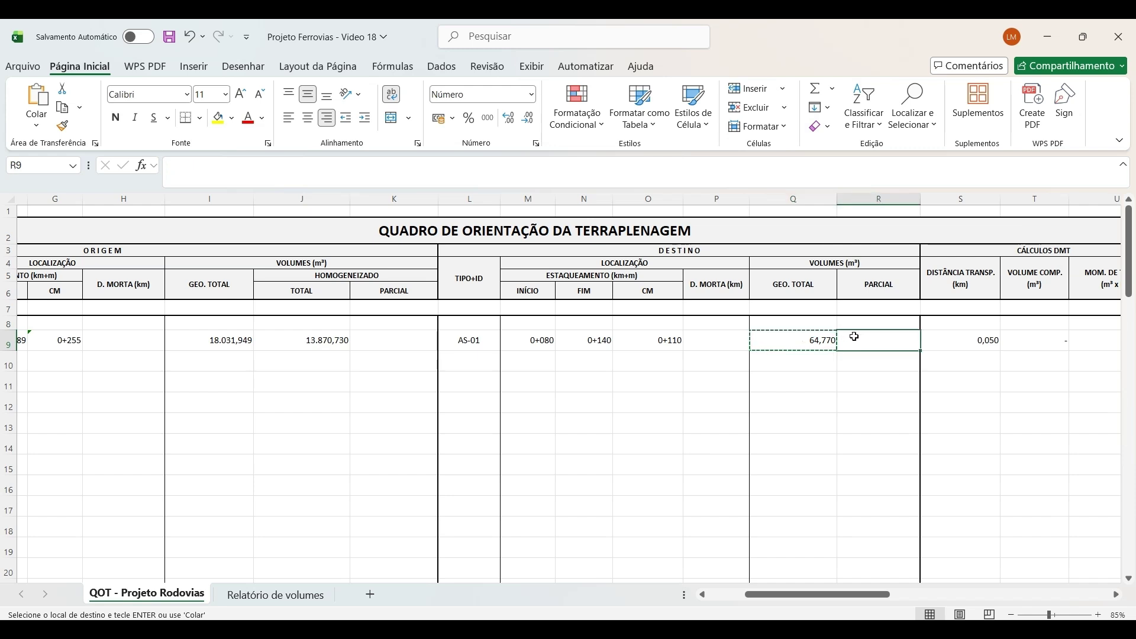
key(ctrl+v)
key(Escape)
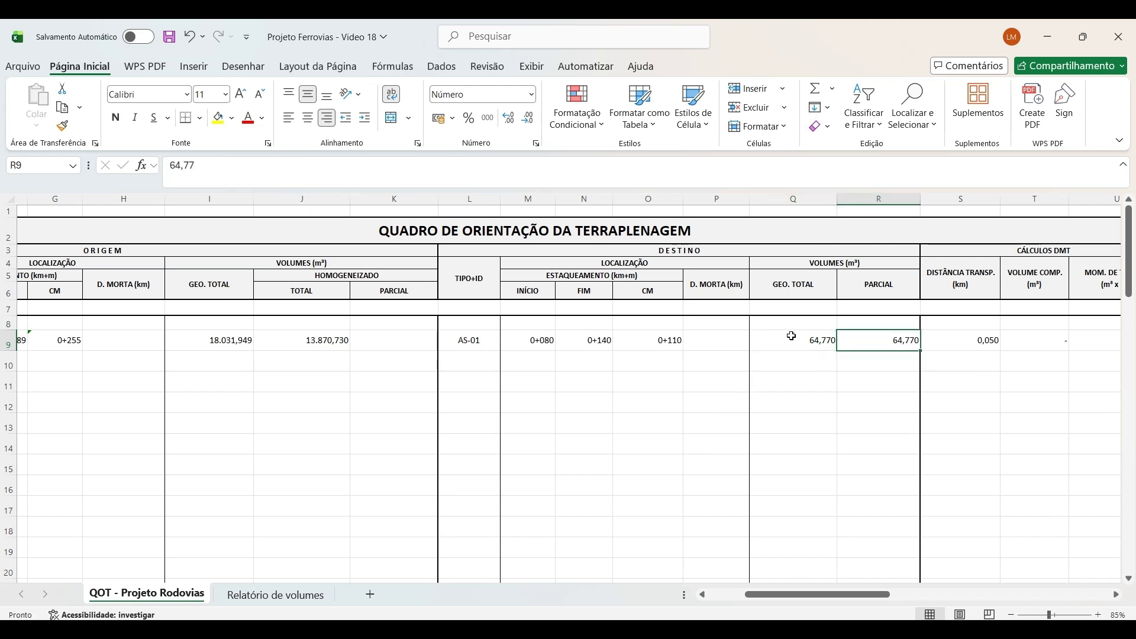
Copy the AS-01 volume from the destination's GEO. TOTAL cell Q9 into the origin's homogenized PARCIAL cell K9
click(790, 334)
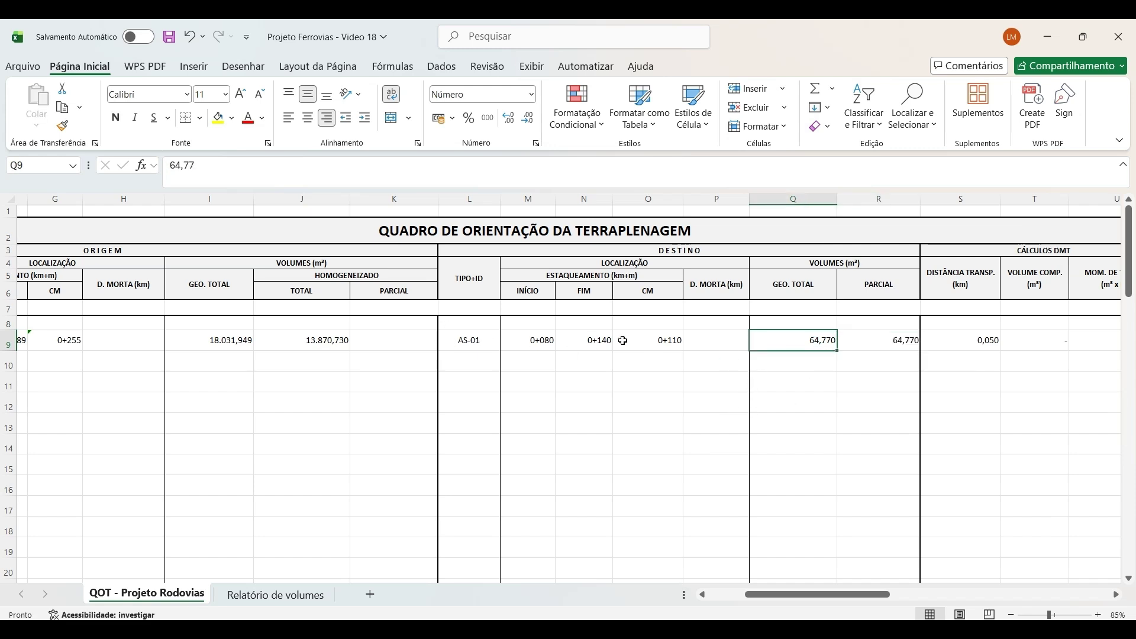
click(302, 341)
click(813, 342)
key(ctrl+c)
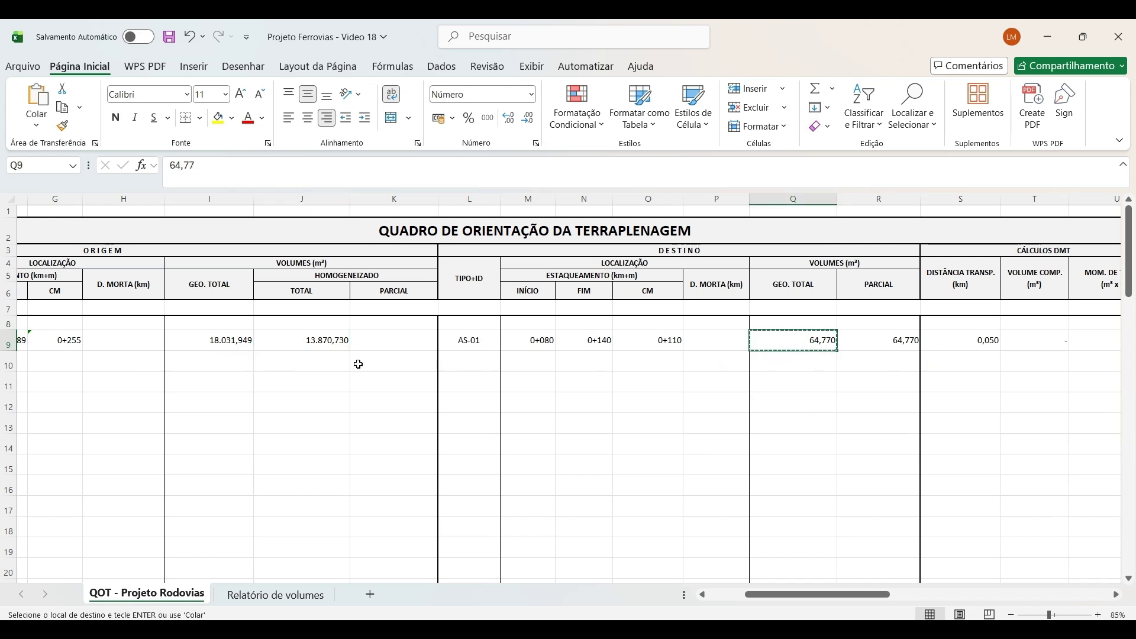
key(Escape)
click(387, 343)
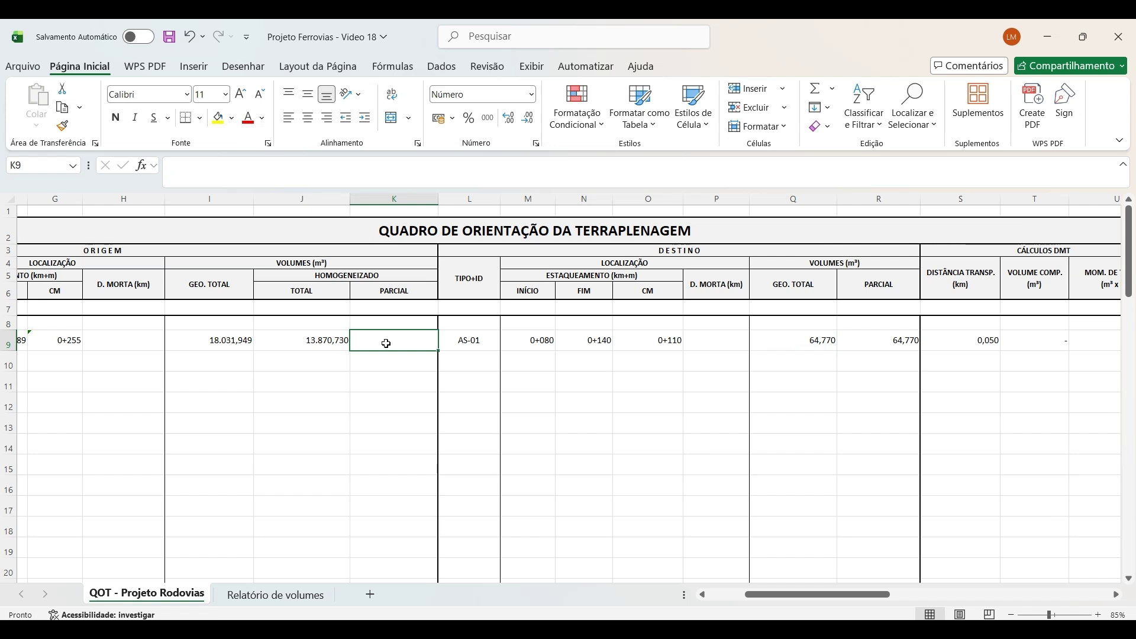
click(779, 332)
key(ctrl+c)
click(373, 343)
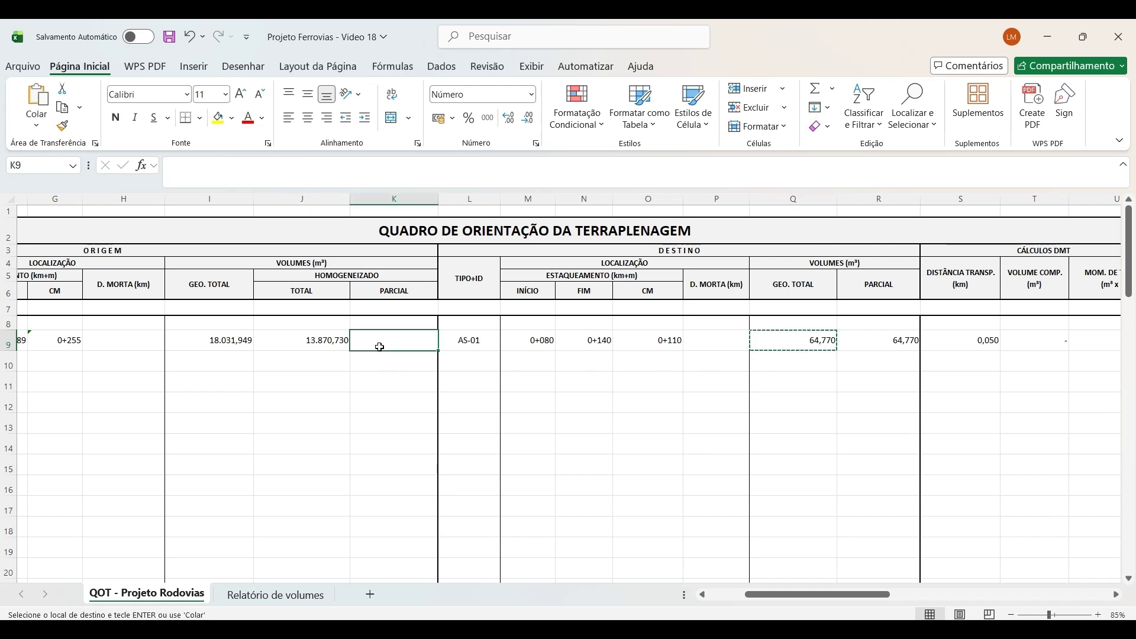
key(ctrl+v)
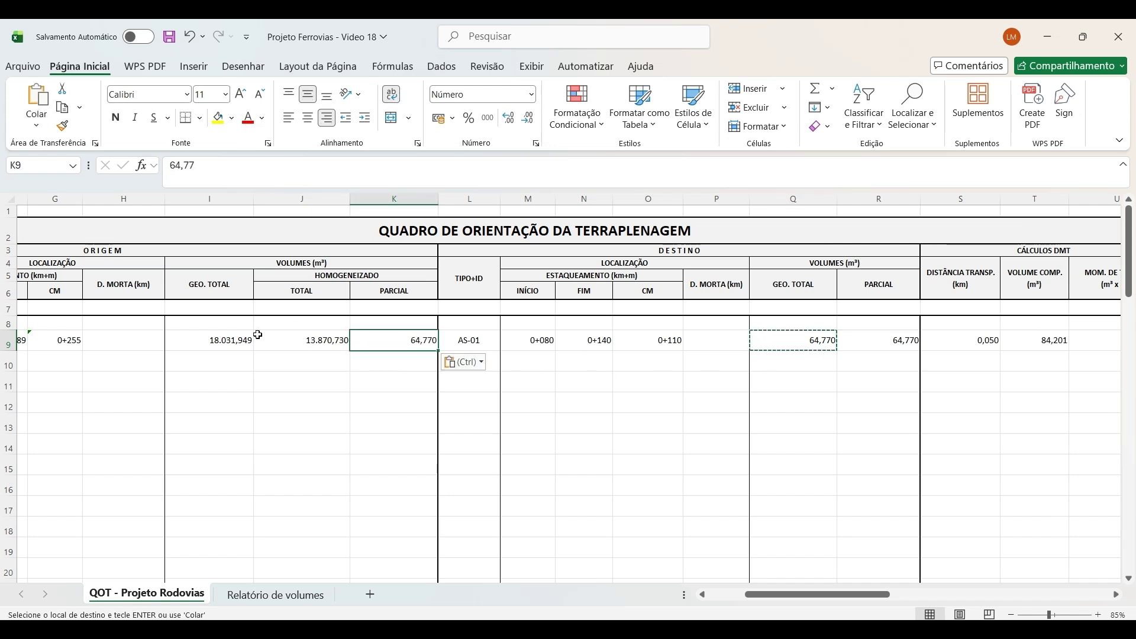
Add a bottom border to the AS-01 destination cells L9:R9
mouse_move(793, 594)
mouse_down()
mouse_move(756, 594)
mouse_move(780, 595)
mouse_up()
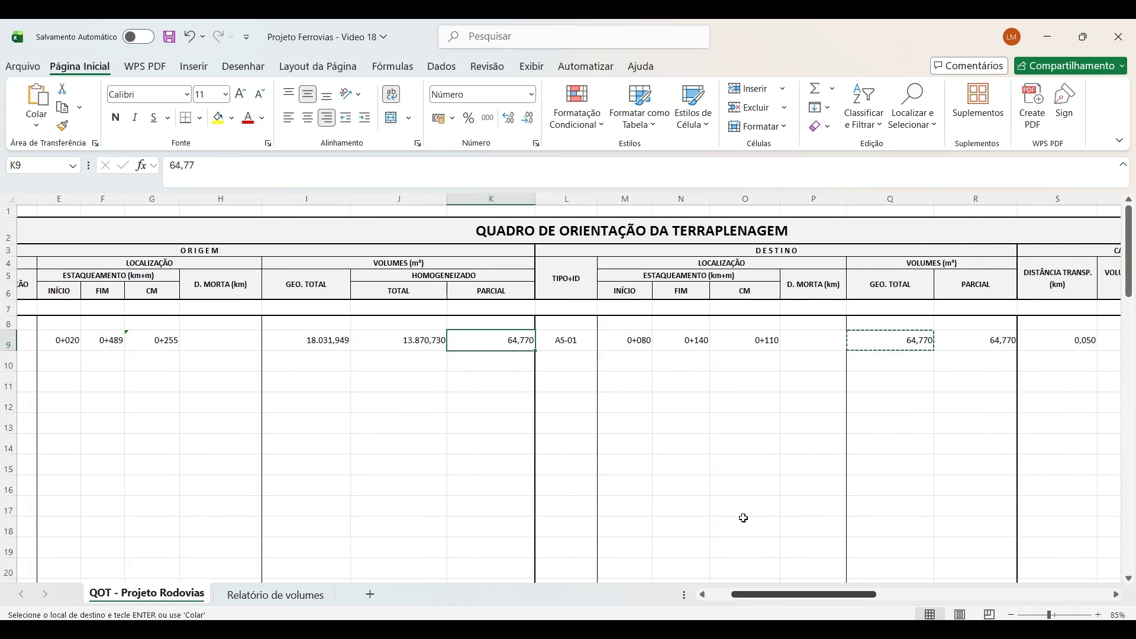
click(571, 342)
shift+click(992, 345)
key(Escape)
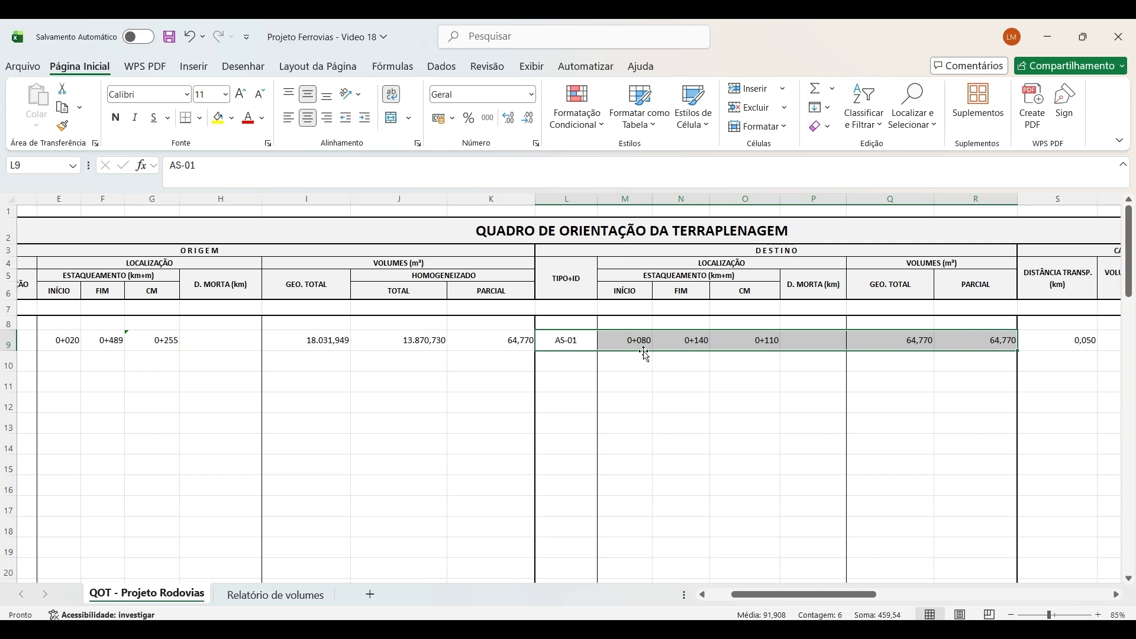
click(200, 118)
click(200, 161)
click(625, 506)
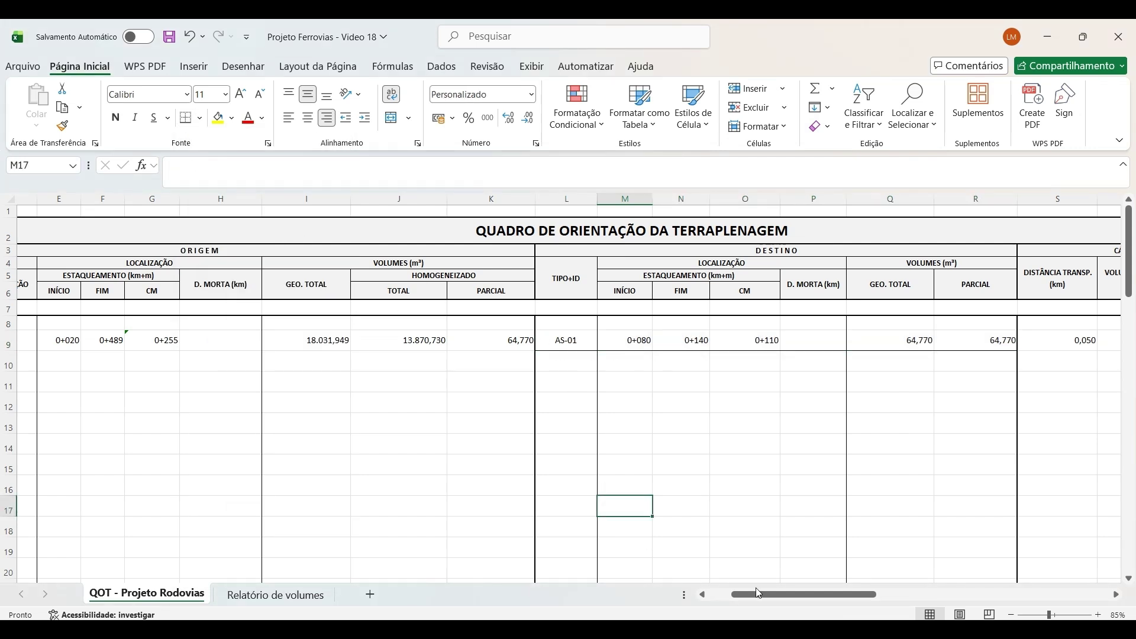
Try to copy the AI-02 fill ID from the volume report into the destination's TIPO+ID cell L10
drag(761, 598, 755, 599)
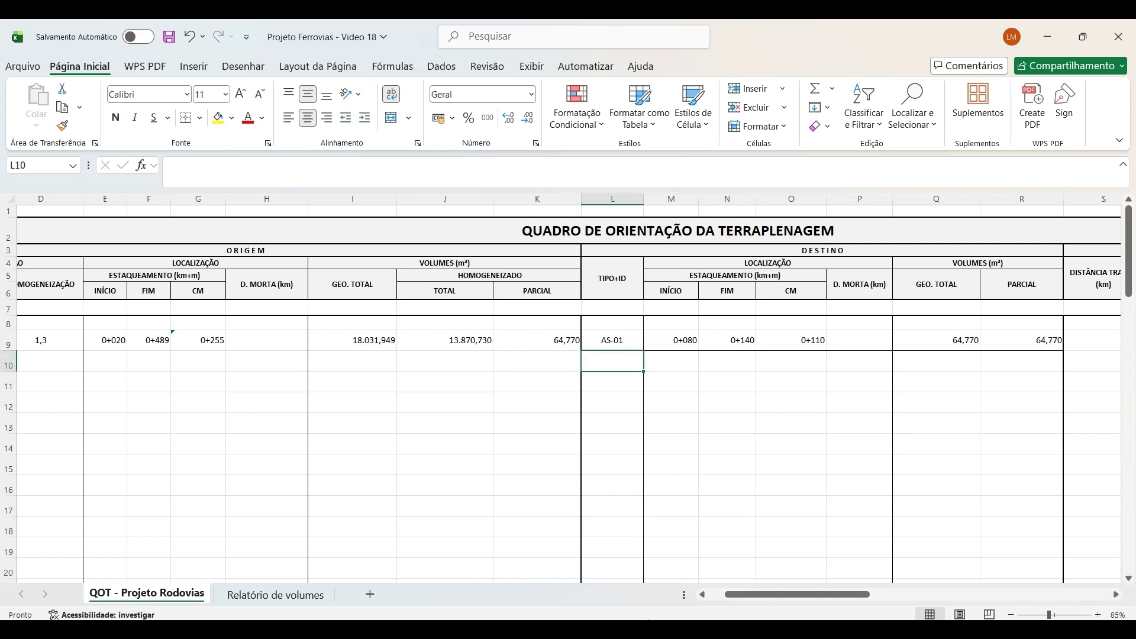
click(261, 592)
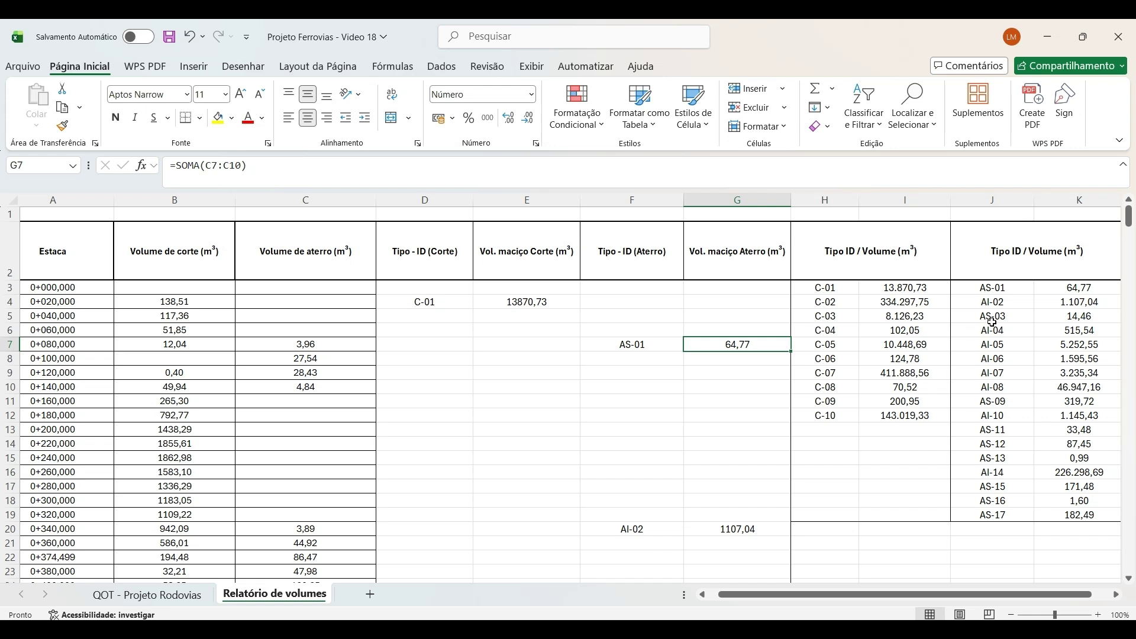
scroll(631, 447, down, 1)
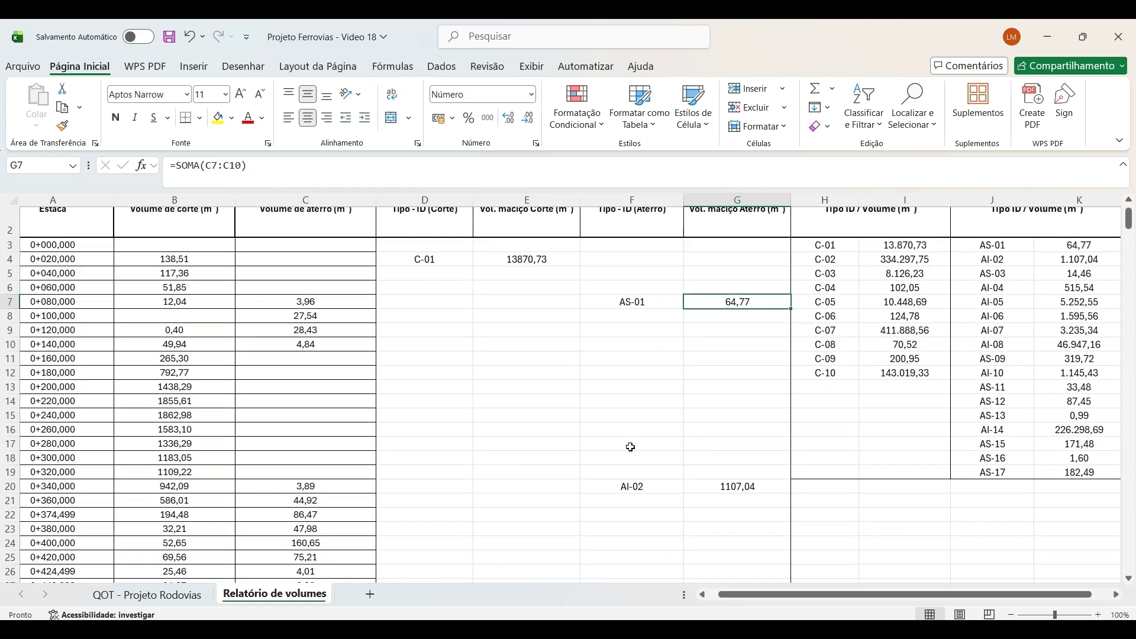
click(630, 489)
key(ctrl+c)
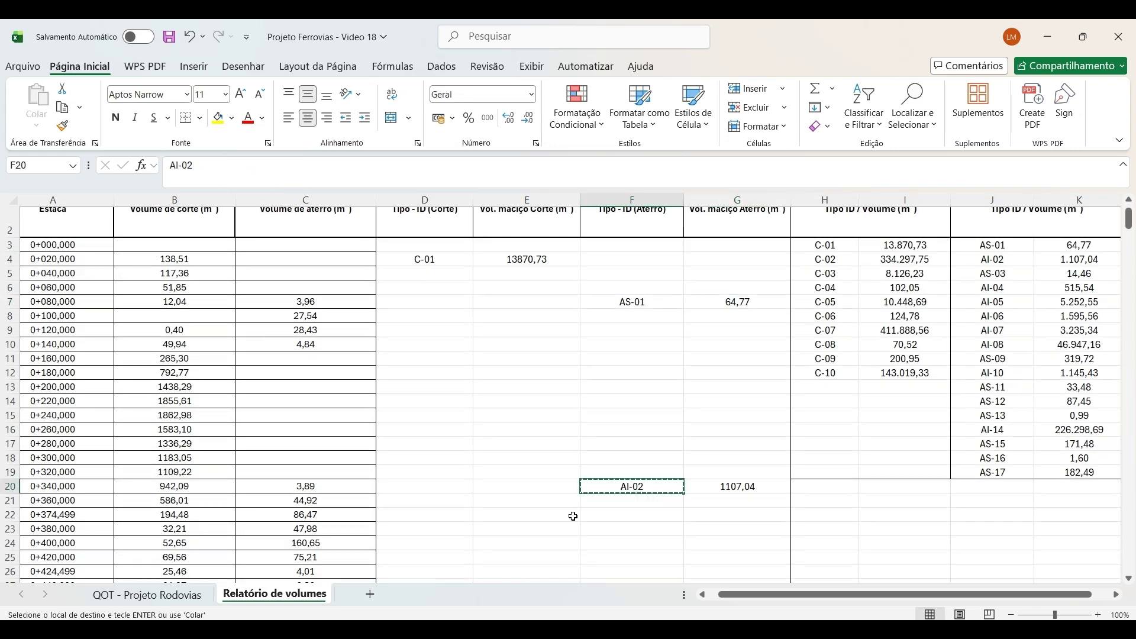
click(177, 597)
key(ctrl+v)
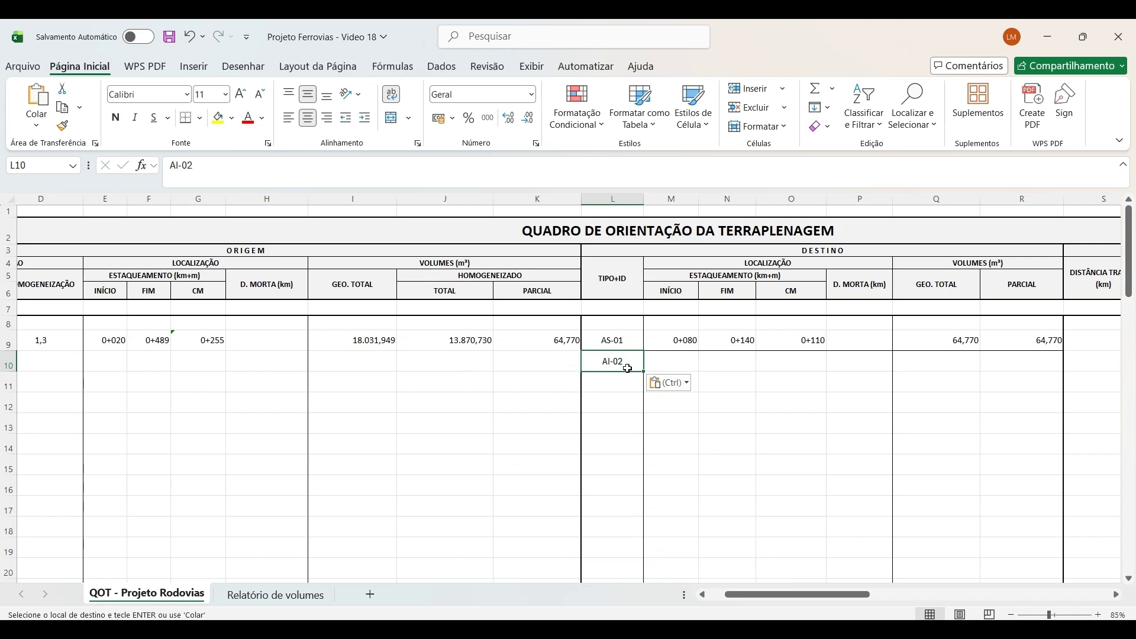
Try to bring AI-02's fill volume of 1107,04 from the volume report into the destination's GEO. TOTAL cell Q10
click(276, 595)
click(756, 488)
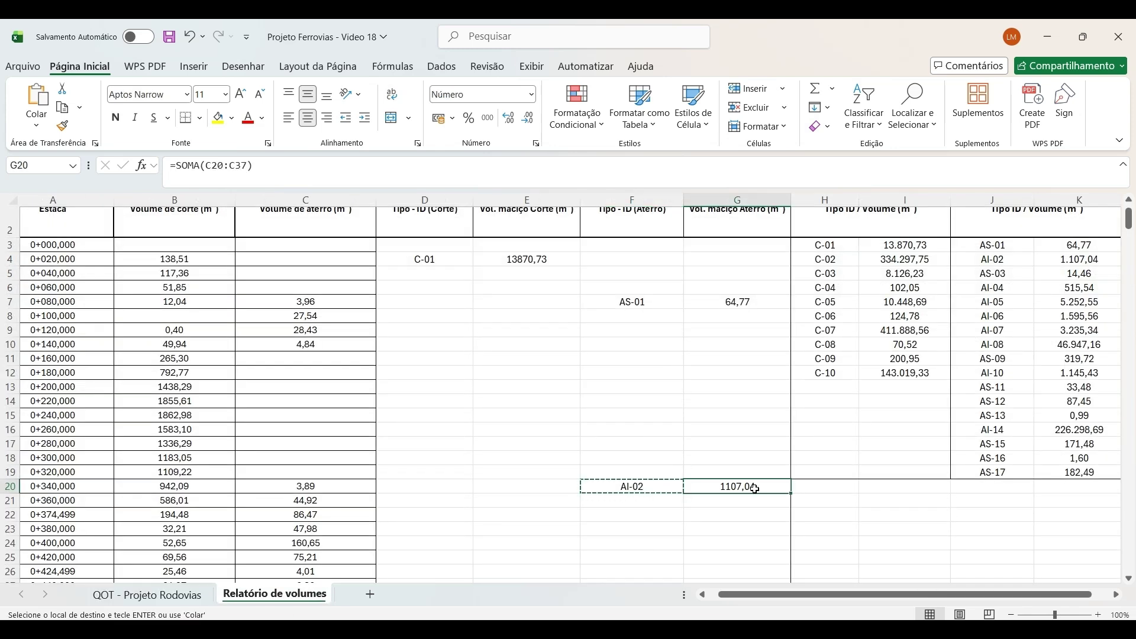
key(ctrl+c)
key(ctrl+Page_Up)
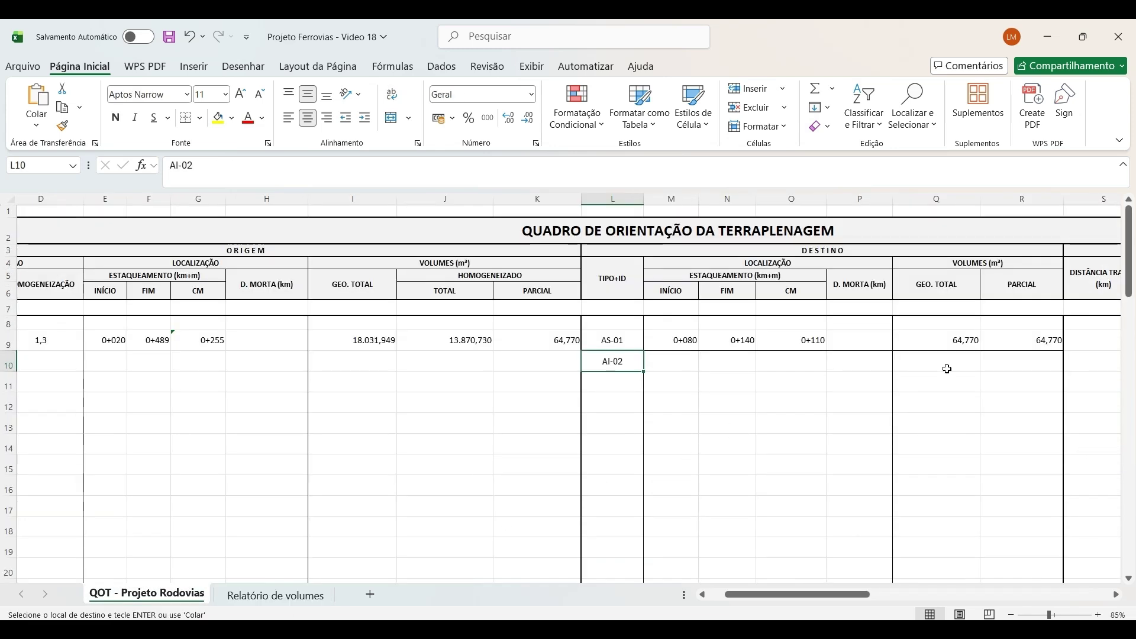
click(953, 366)
key(ctrl+v)
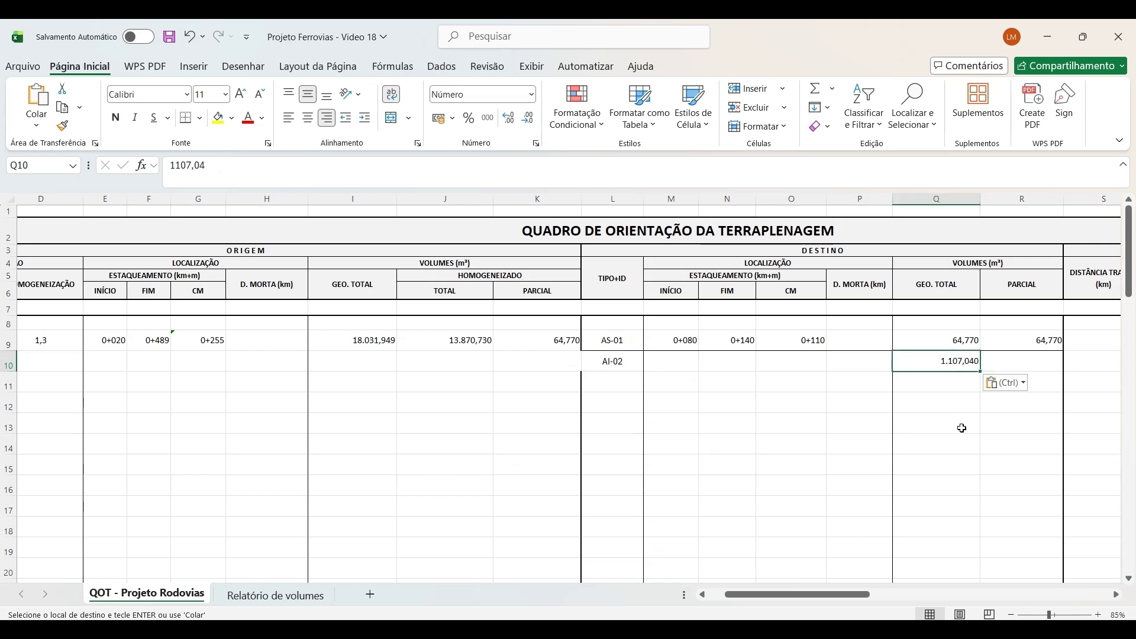
click(962, 428)
click(628, 329)
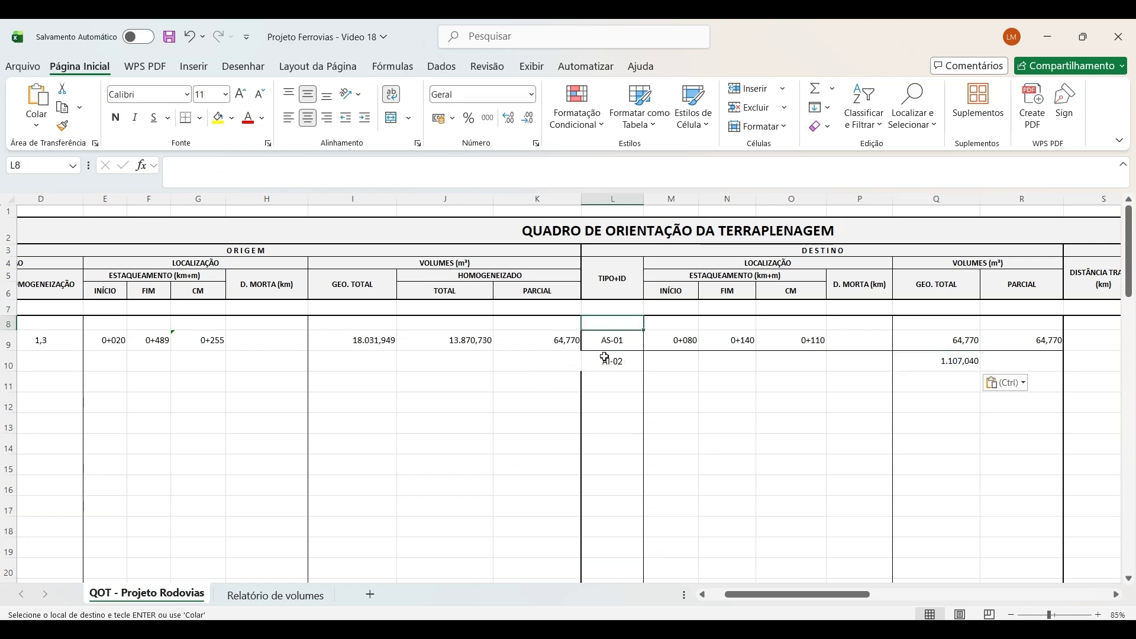
click(613, 366)
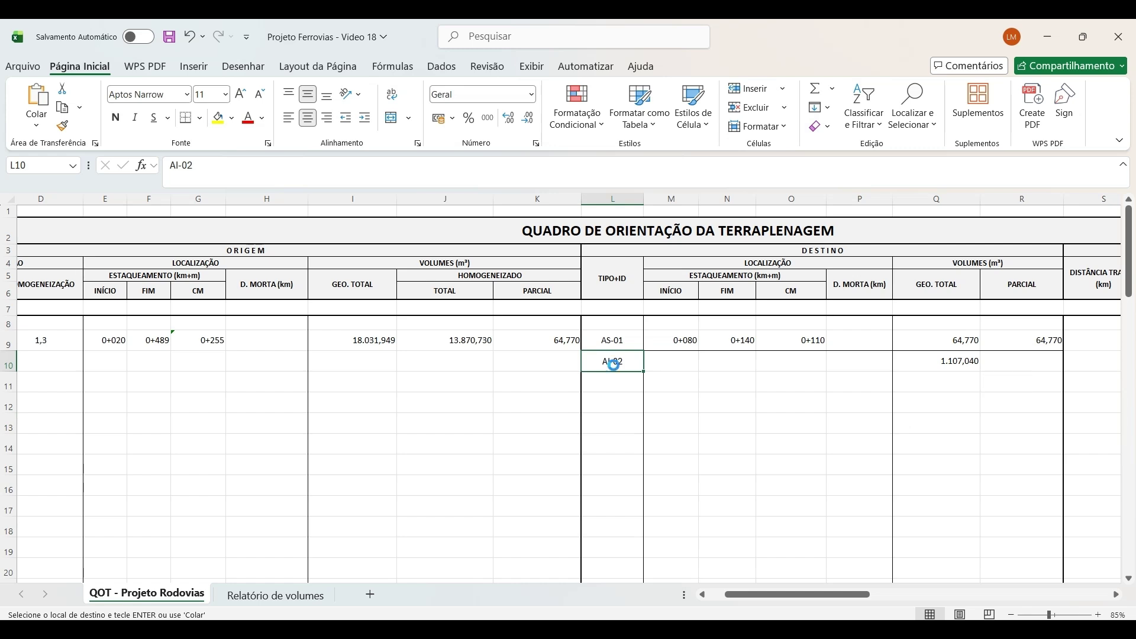
Undo the AI-02 ID and volume pasted into row 10
key(ctrl+z)
key(ctrl+z)
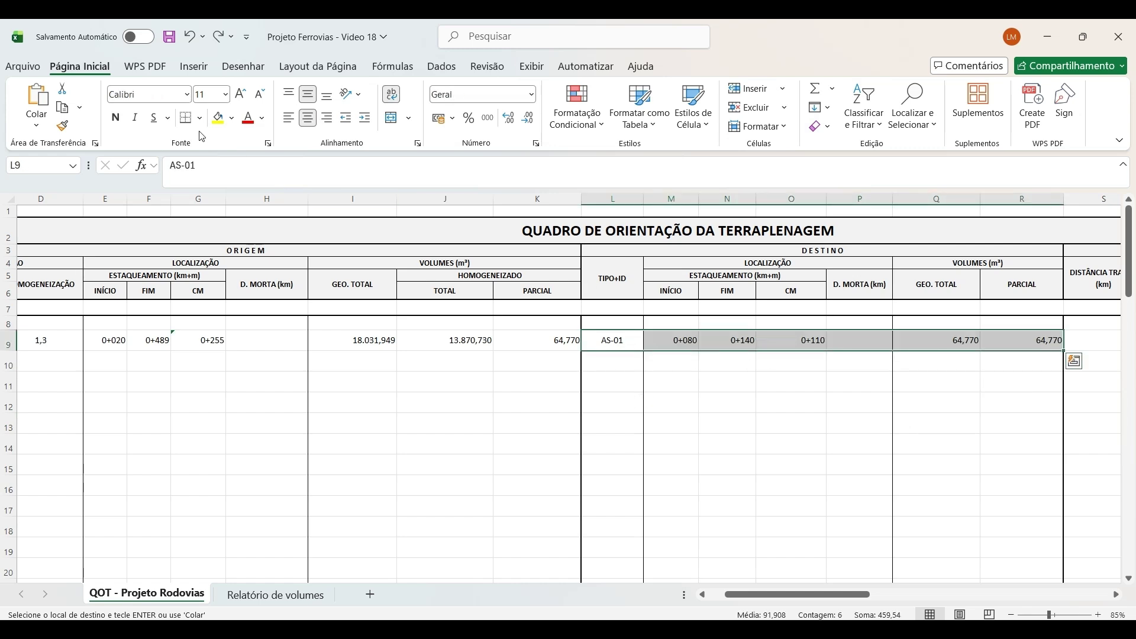
key(Escape)
Copy the AI-02 fill ID from cell F20 of the volume report and paste it into the destination's TIPO+ID cell L10
click(275, 595)
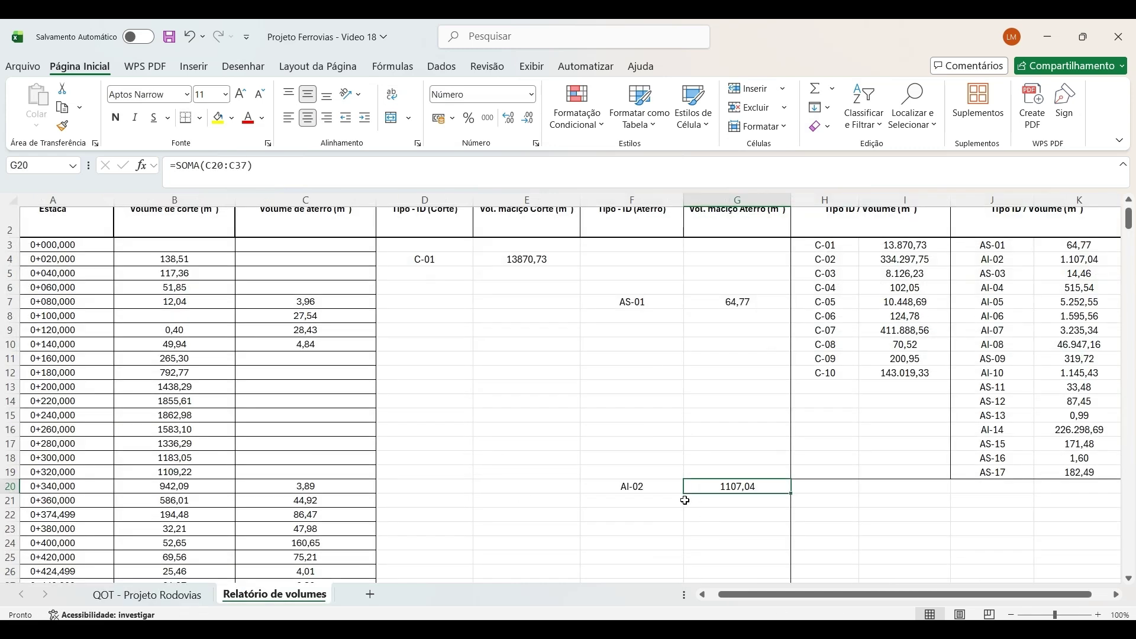
click(669, 488)
key(ctrl+c)
click(147, 595)
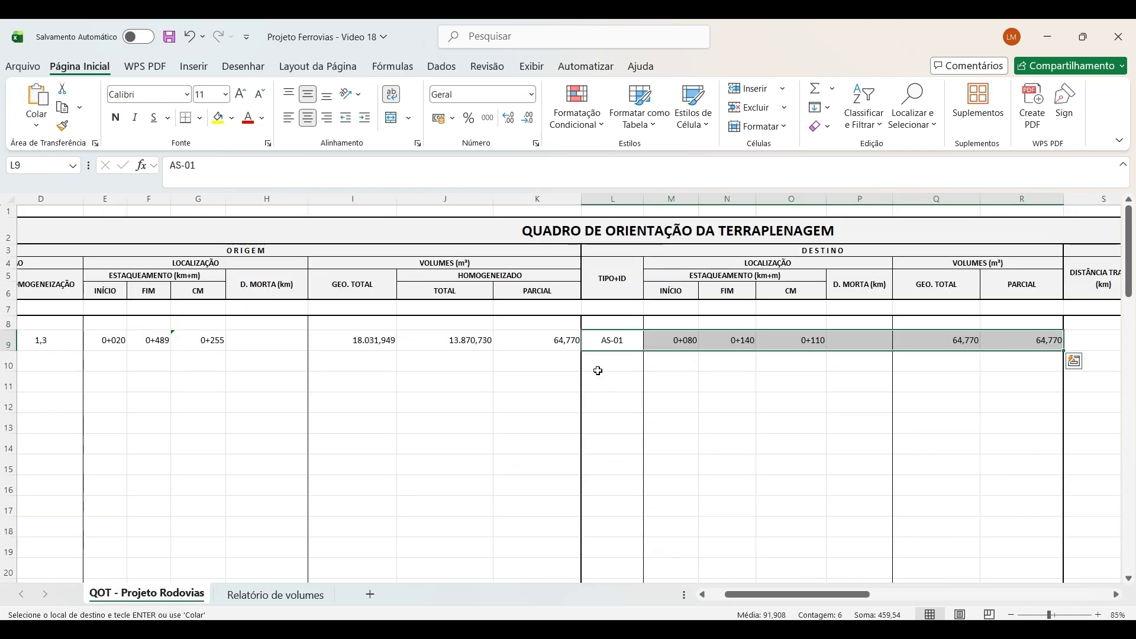
click(600, 358)
key(ctrl+v)
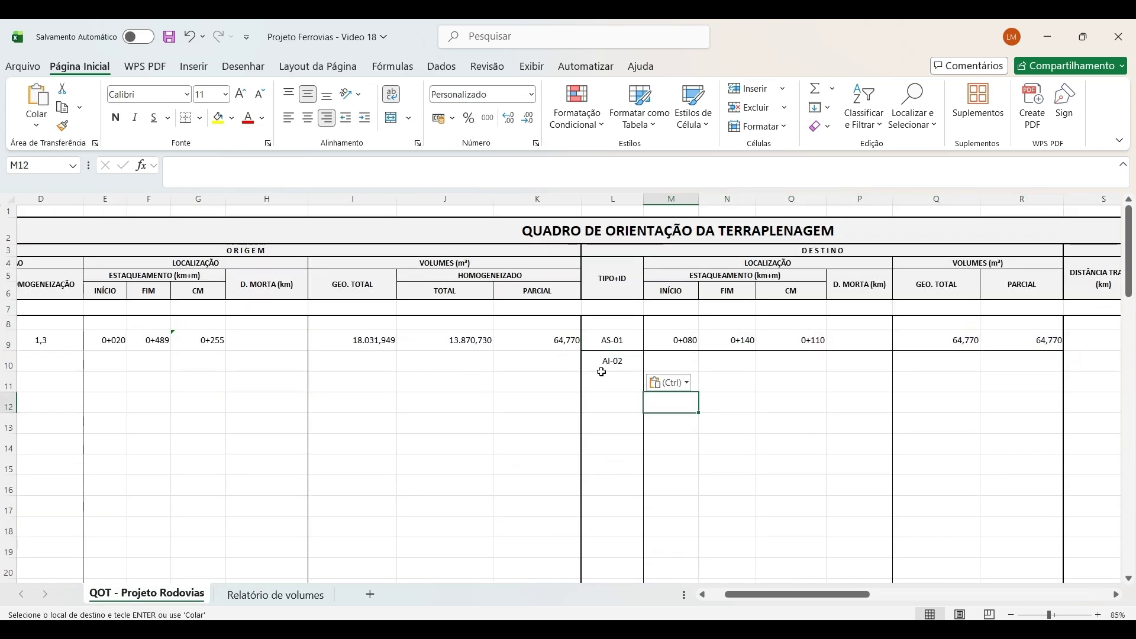
Copy AI-02's fill volume of 1107,04 from the volume report and paste it as a value into the destination's GEO. TOTAL cell Q10
key(ctrl+Page_Down)
click(705, 486)
key(ctrl+c)
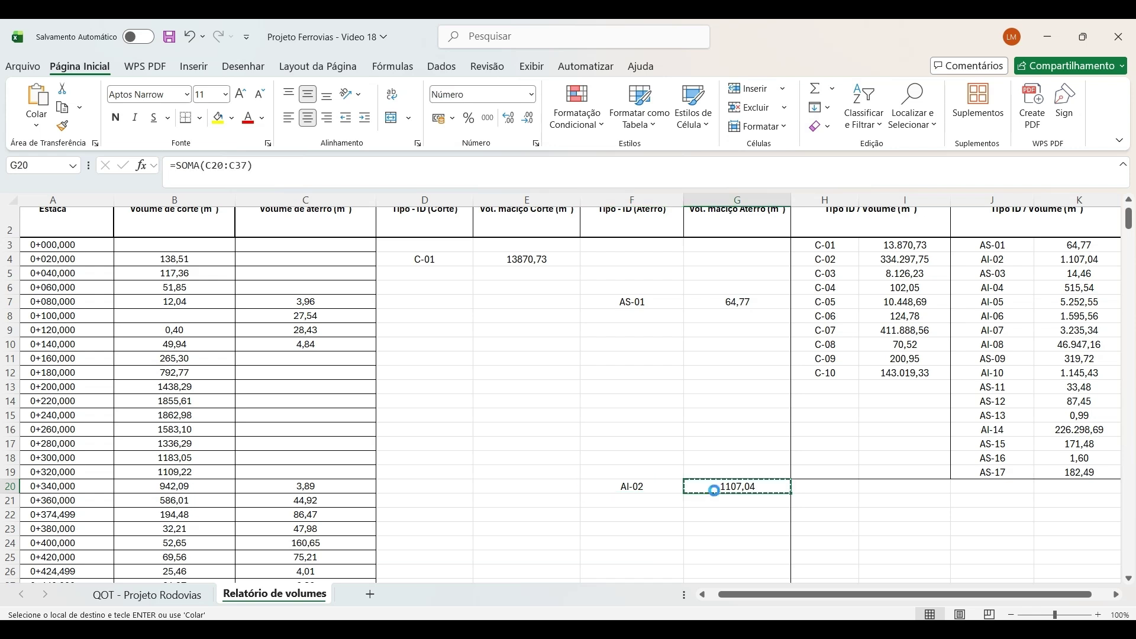
click(148, 595)
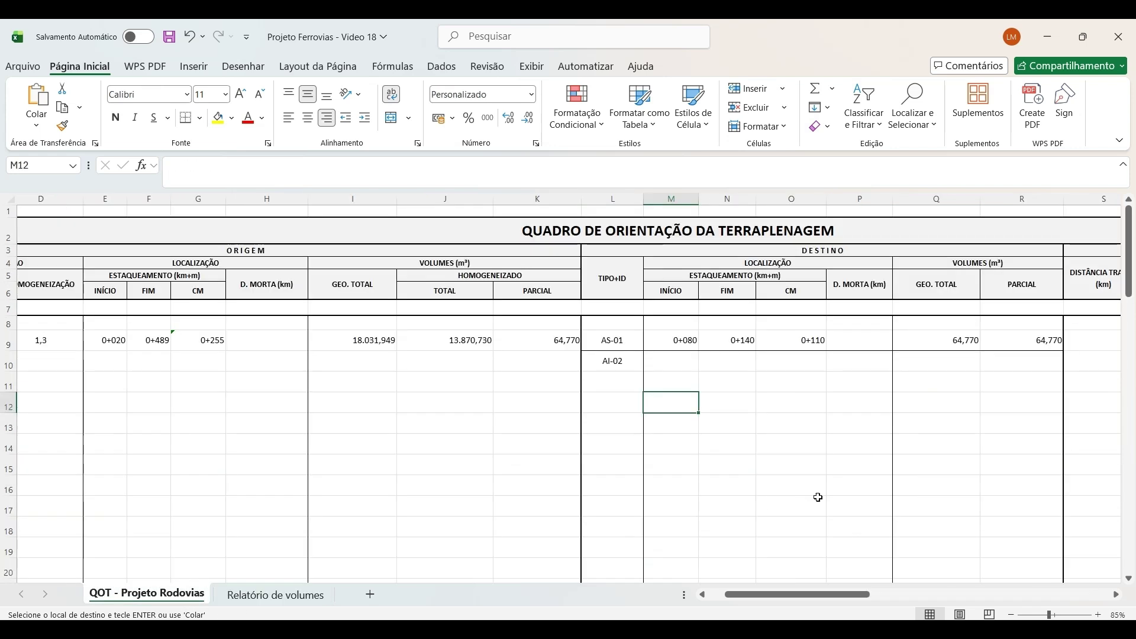
click(942, 363)
key(ctrl+v)
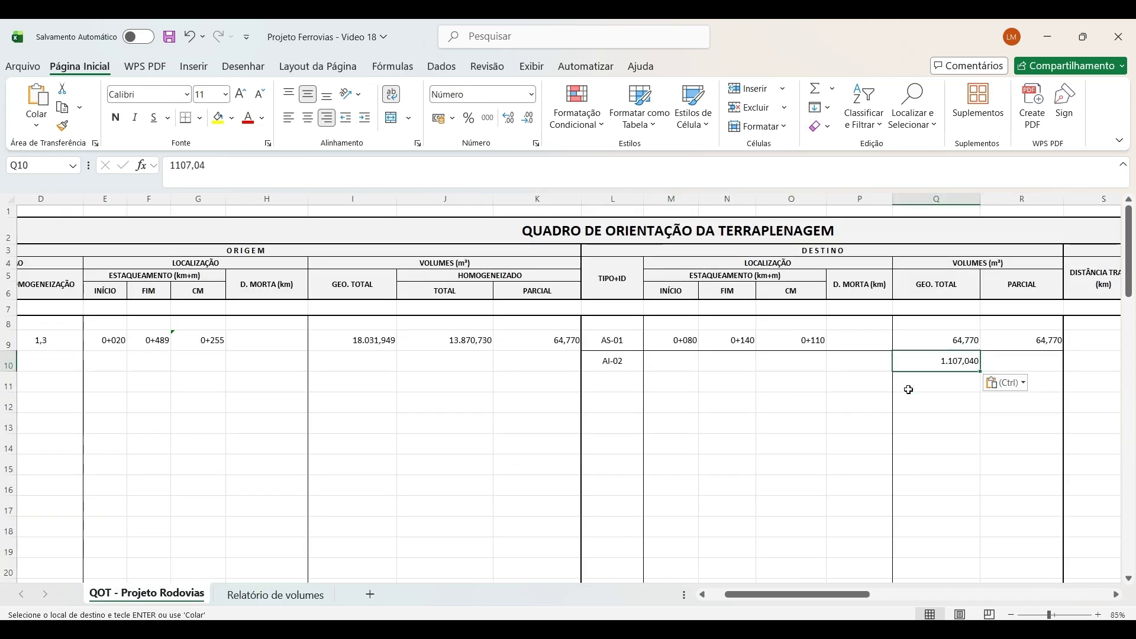
click(939, 414)
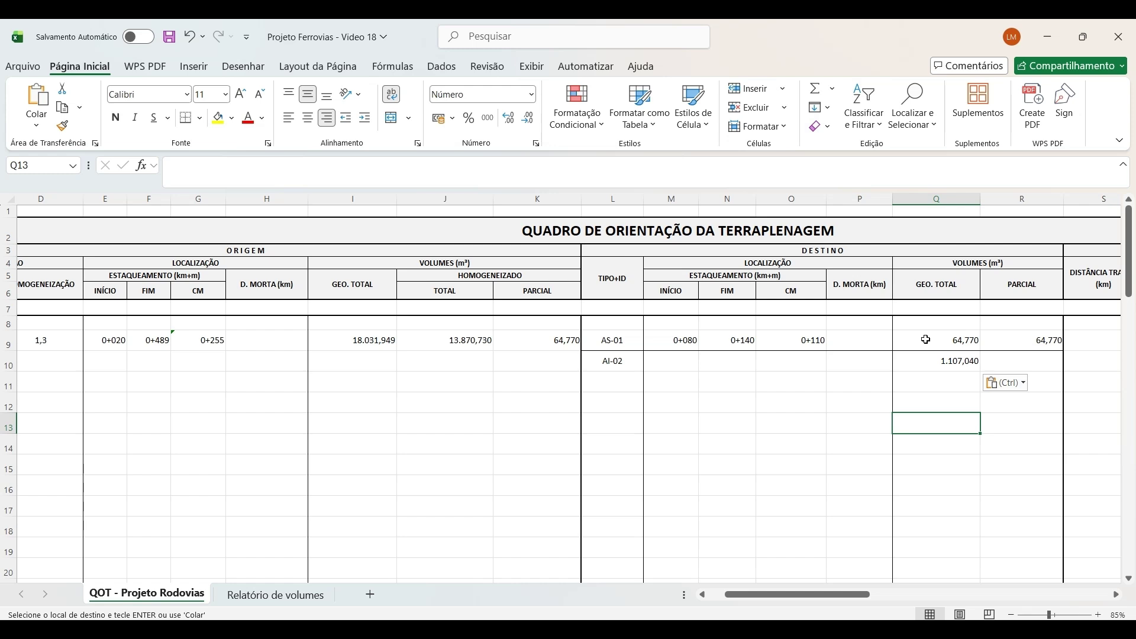
click(957, 368)
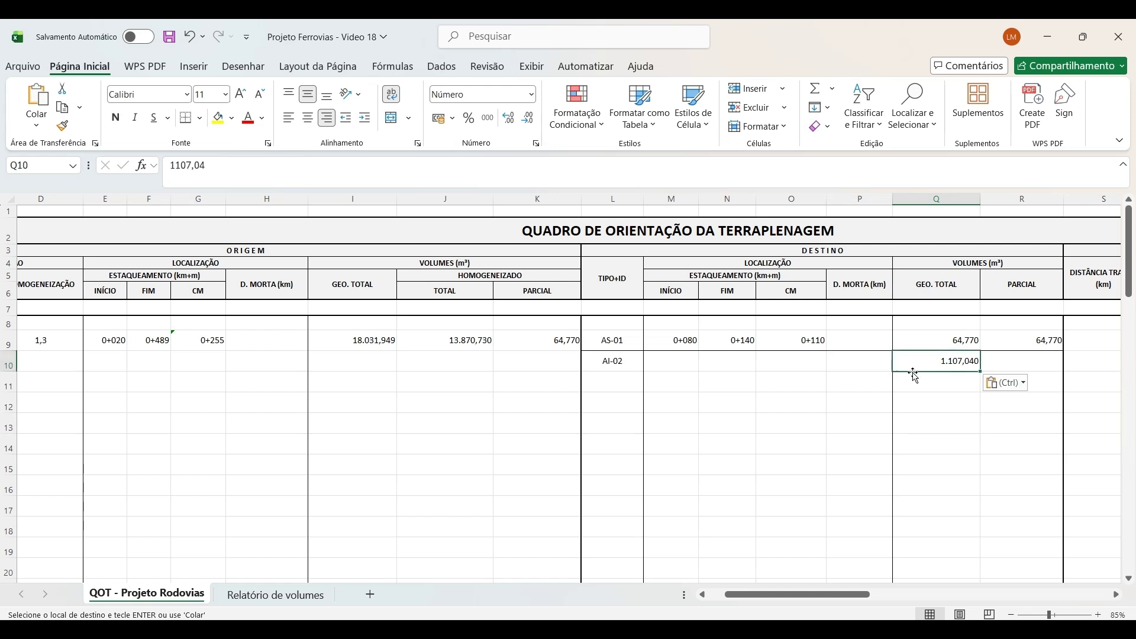
Examine the range summed by AI-02's volume formula in the volume report to identify its start and end stations
click(664, 379)
click(668, 364)
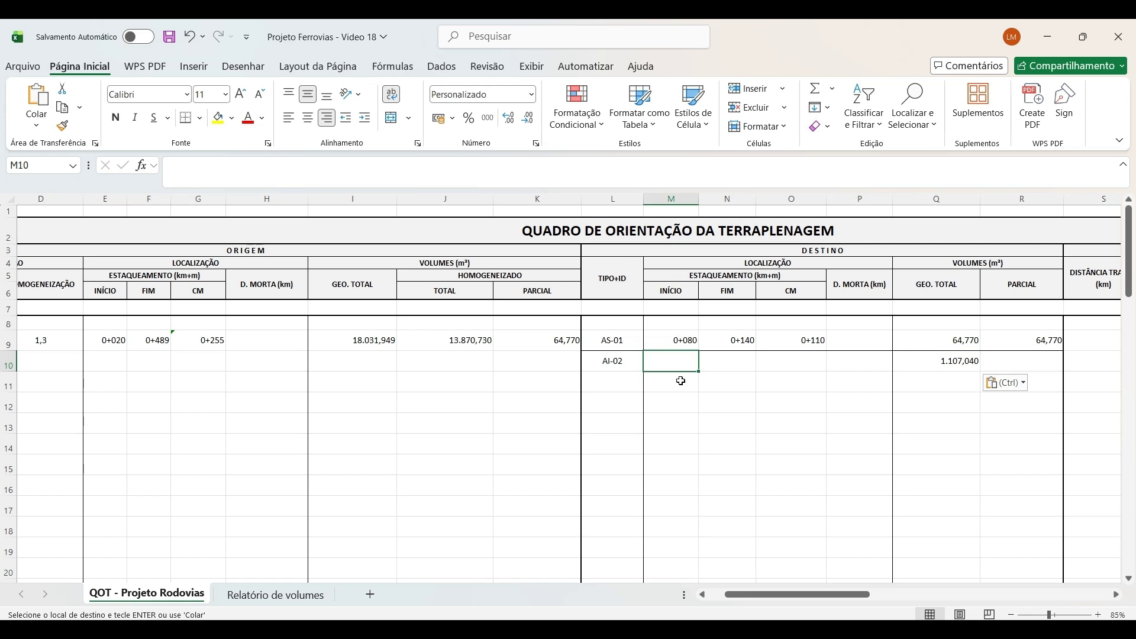
click(735, 364)
click(258, 595)
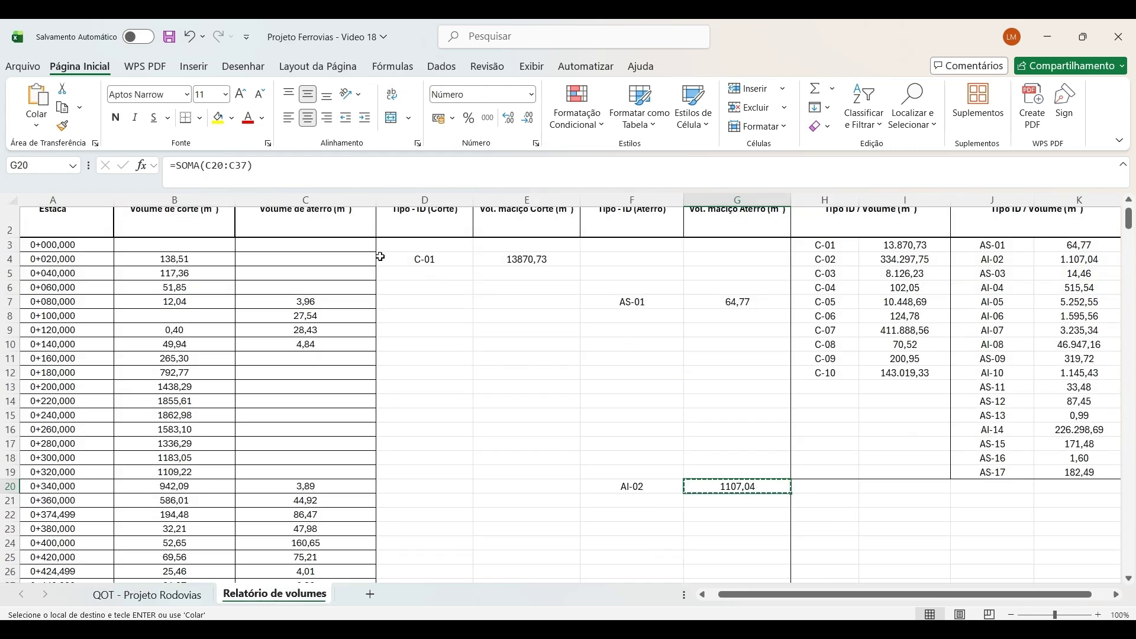
key(F2)
scroll(225, 385, down, 4)
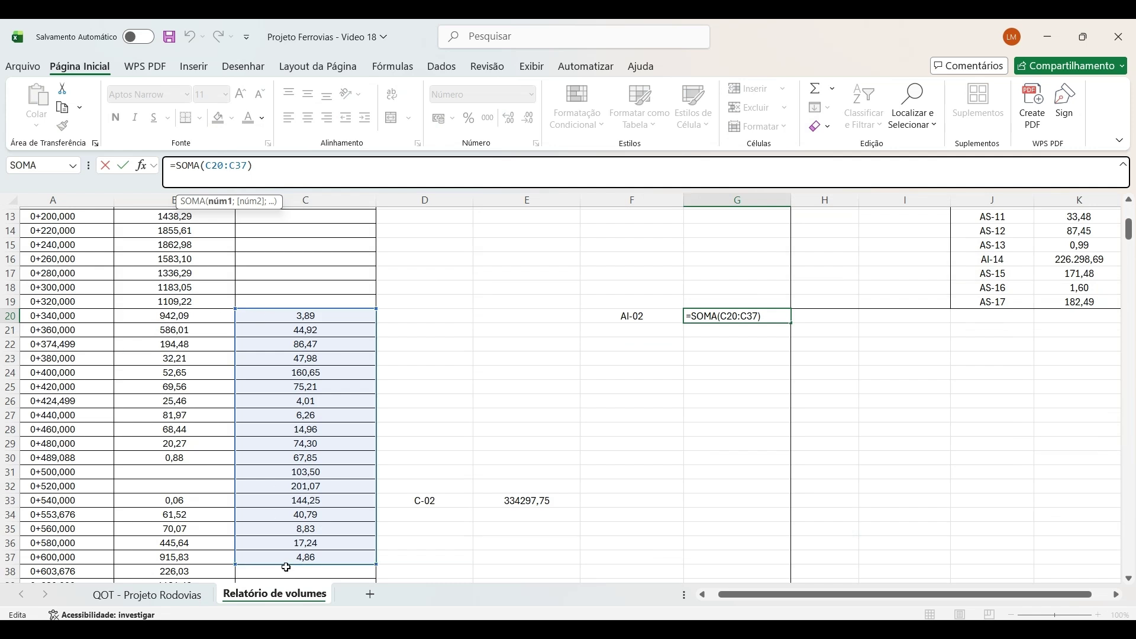
click(147, 595)
click(674, 361)
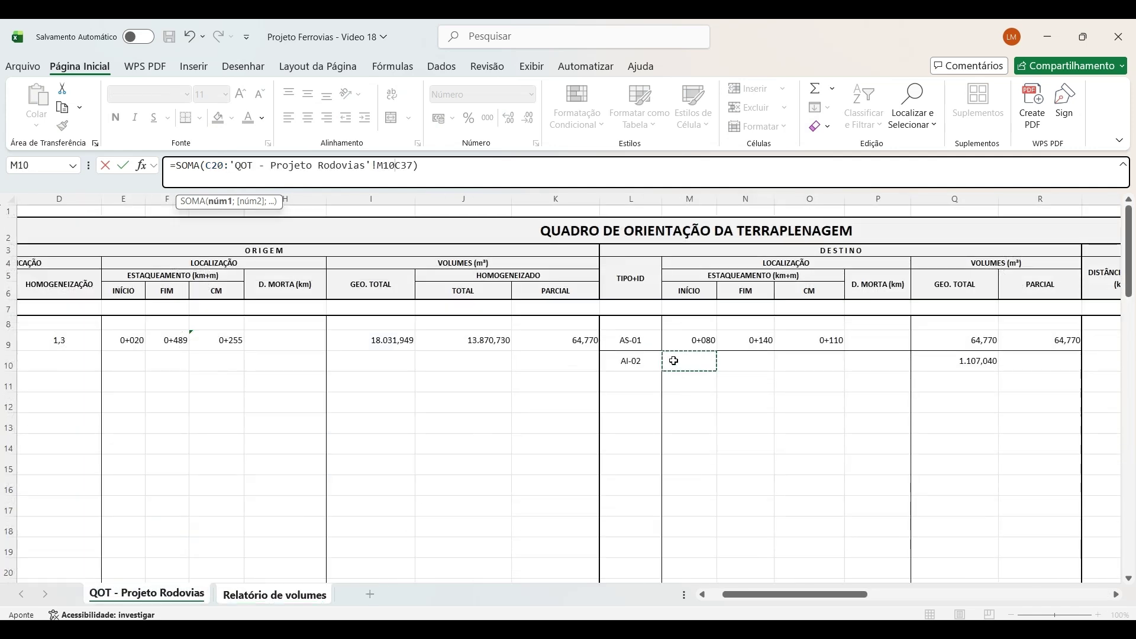
key(Escape)
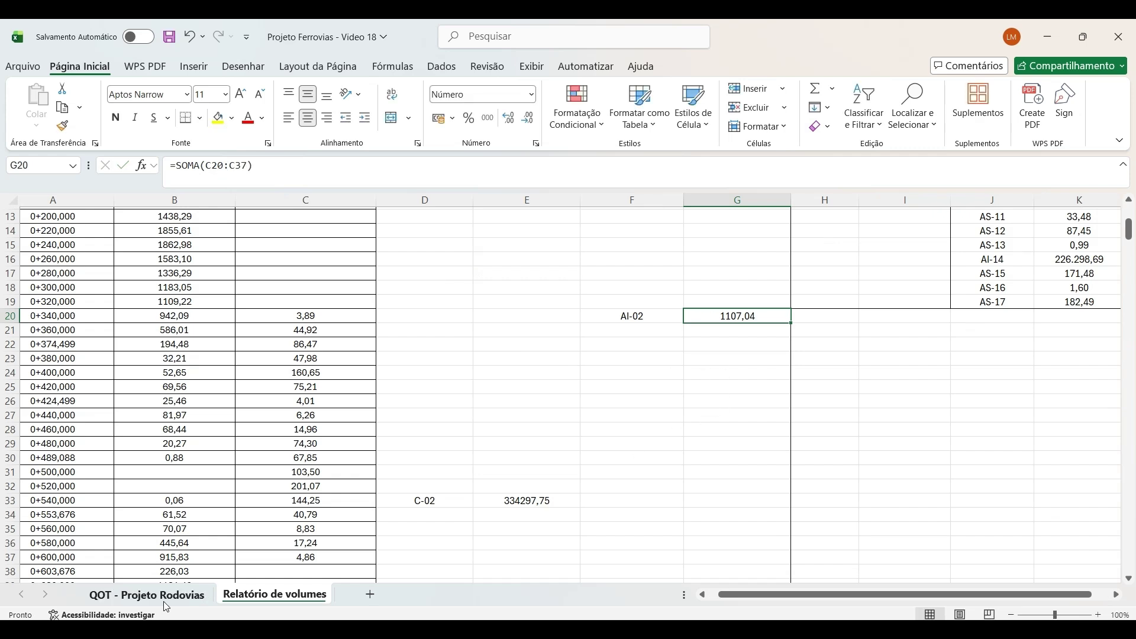
Enter AI-02's stations in the destination: INÍCIO 0+340 in M10 and FIM 0+600 in N10
click(147, 595)
click(703, 366)
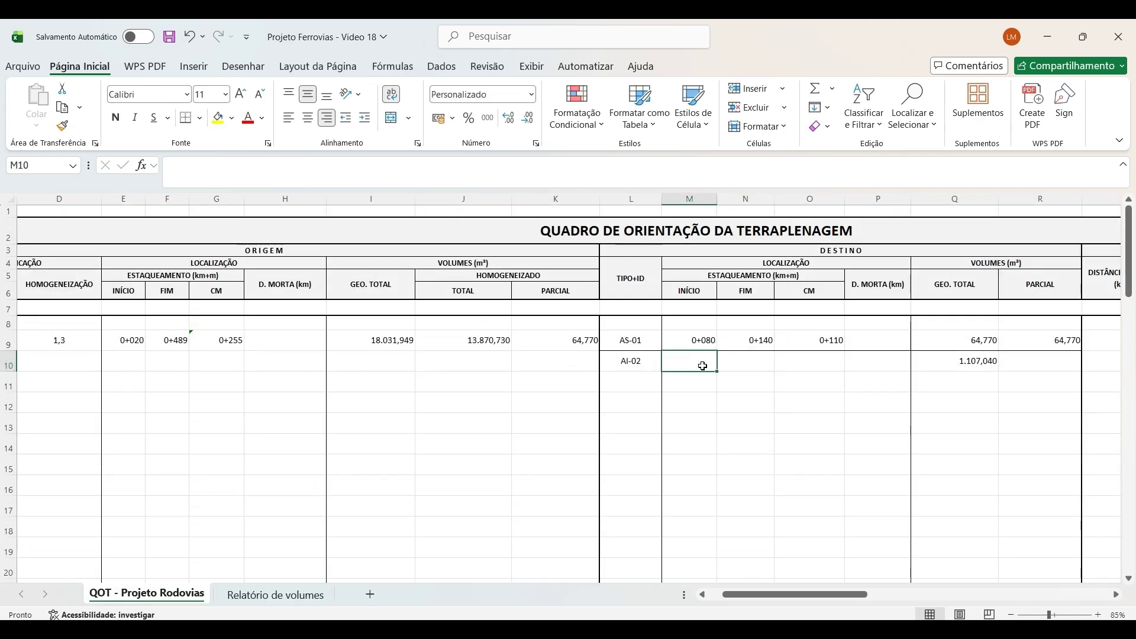
text(340)
key(Tab)
text(600)
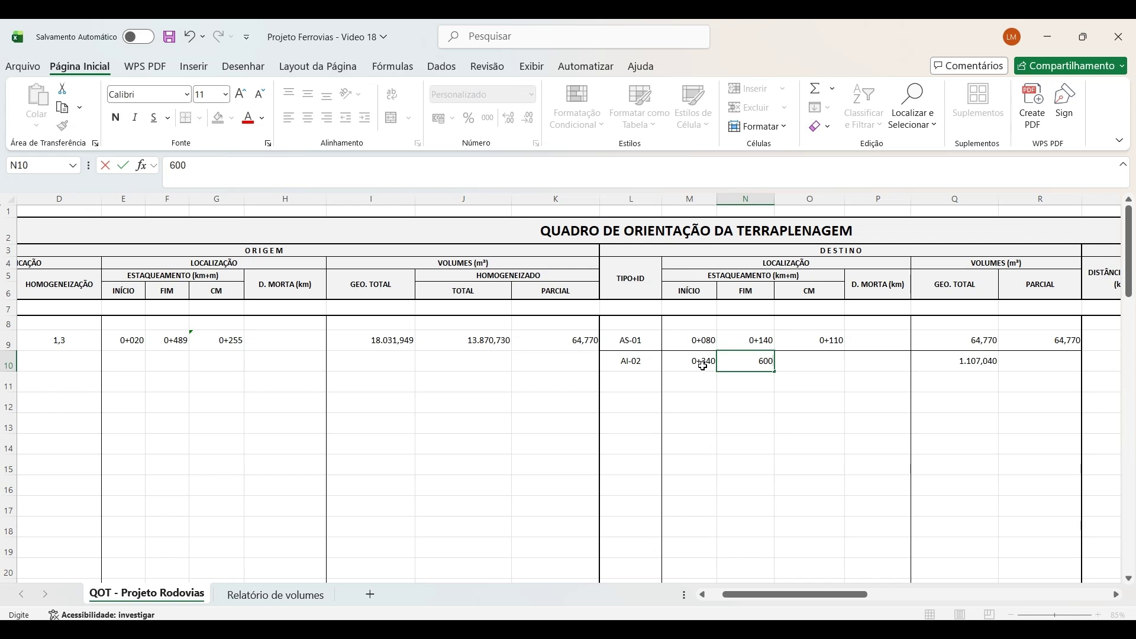
key(Tab)
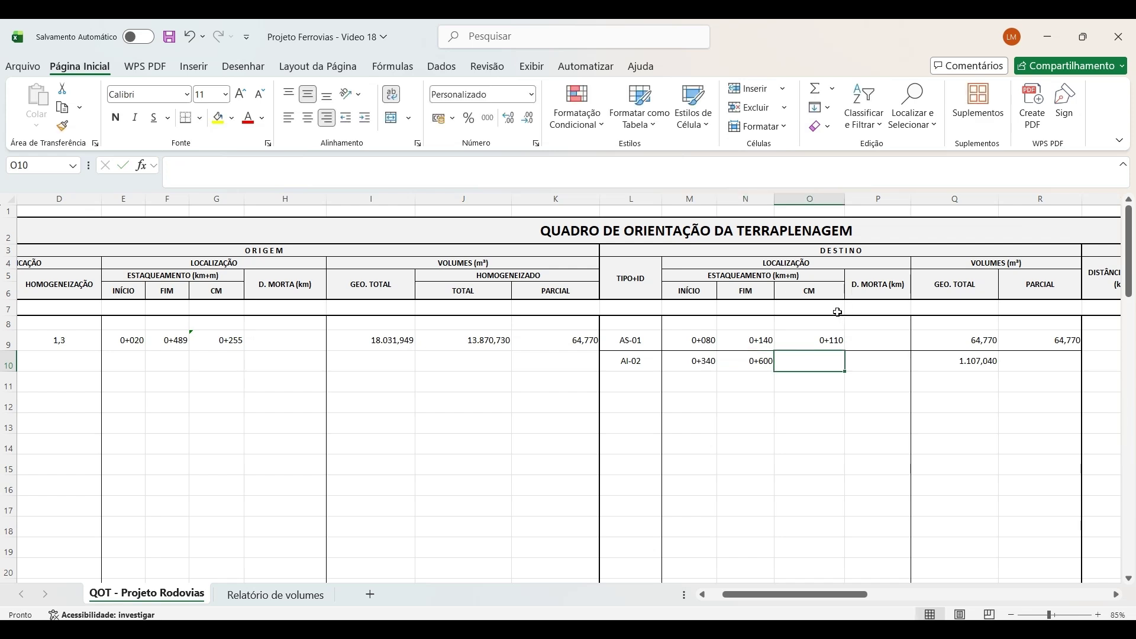
Calculate AI-02's center of mass station in O10 as the median of its start and end stations, =MED(M10:N10)
text(=me)
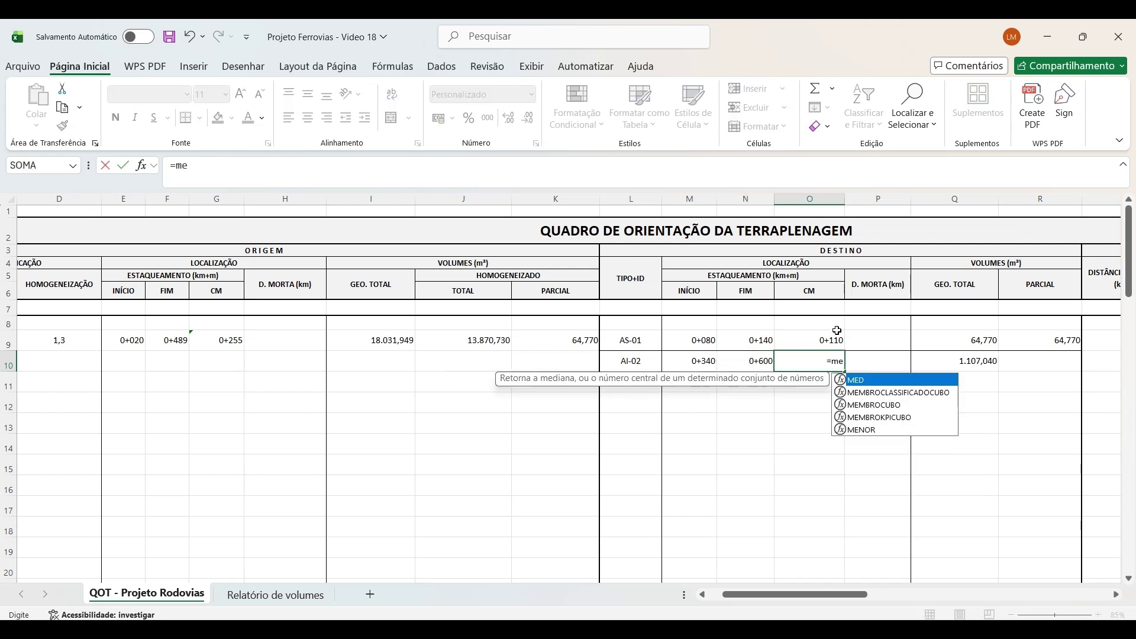
key(Tab)
click(687, 361)
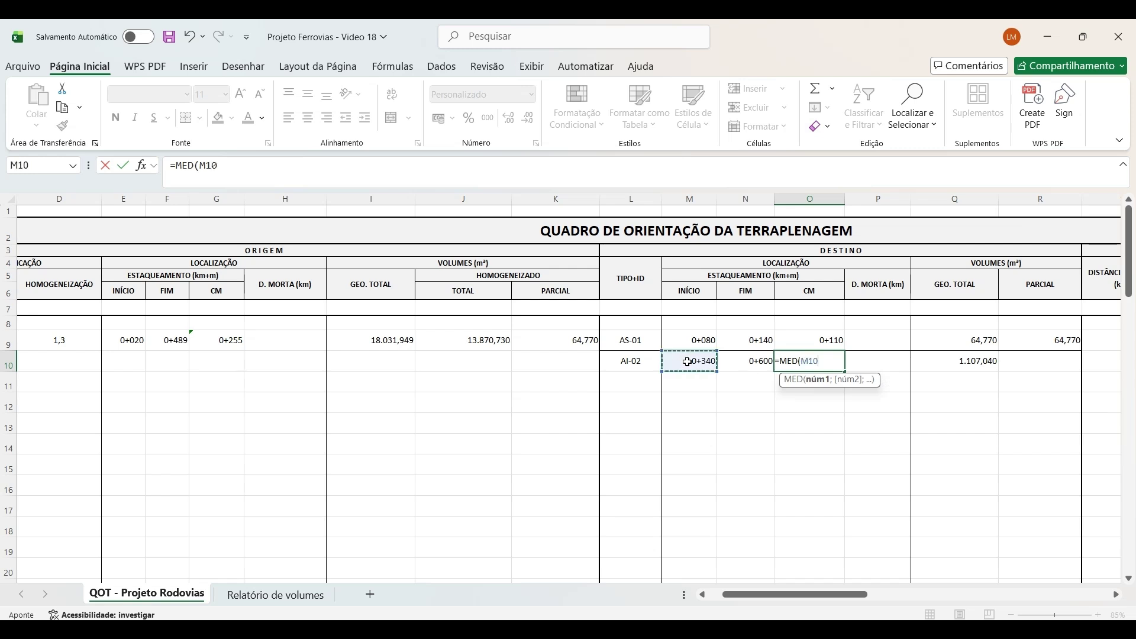
drag(688, 362, 750, 362)
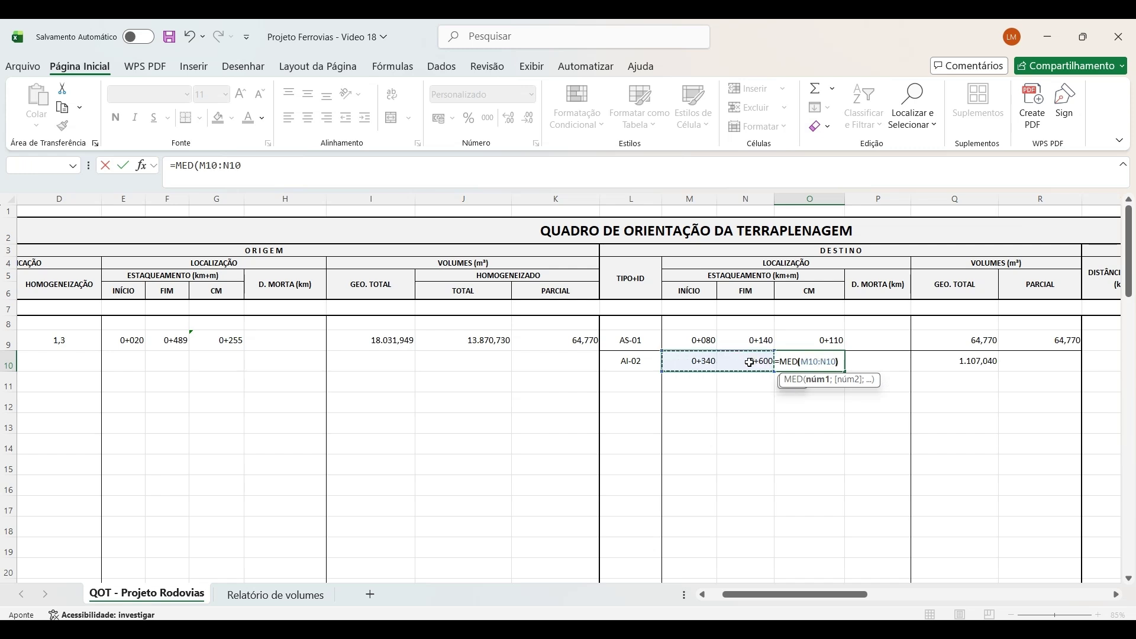
key(Return)
click(827, 359)
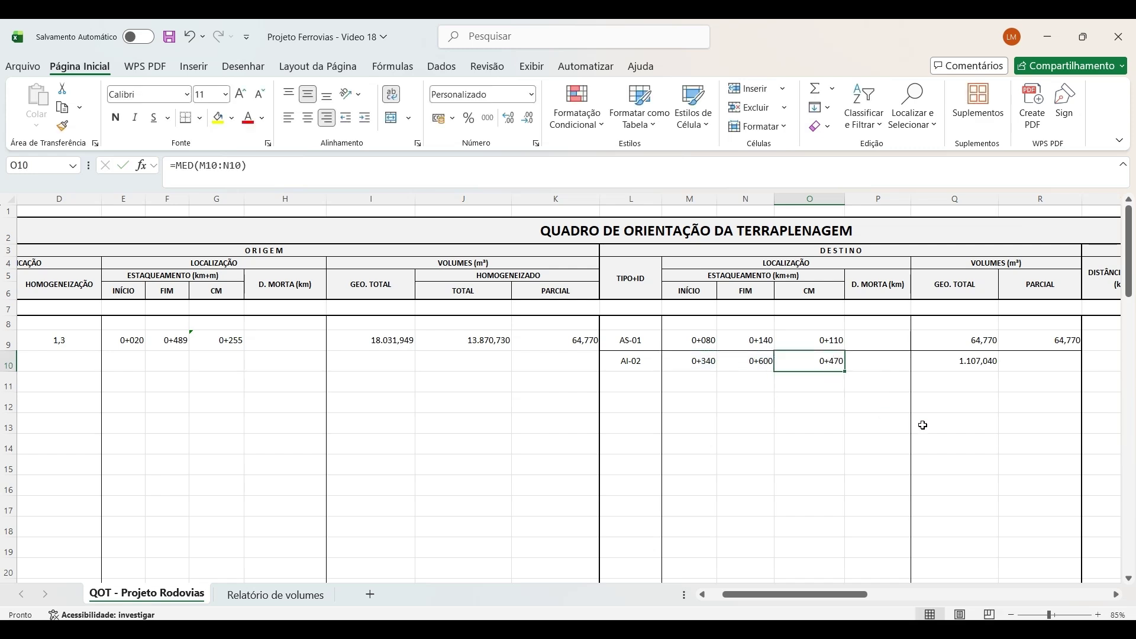
Copy AI-02's total volume from Q10 into its destination PARCIAL cell R10 and the origin's homogenized PARCIAL cell K10
click(985, 360)
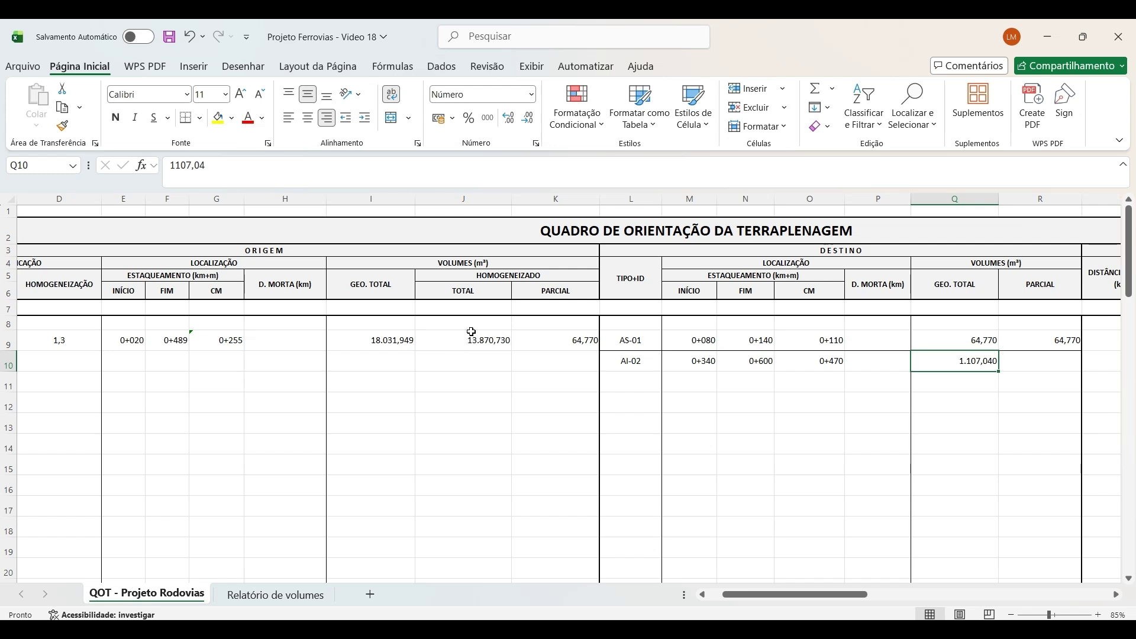
key(ctrl+c)
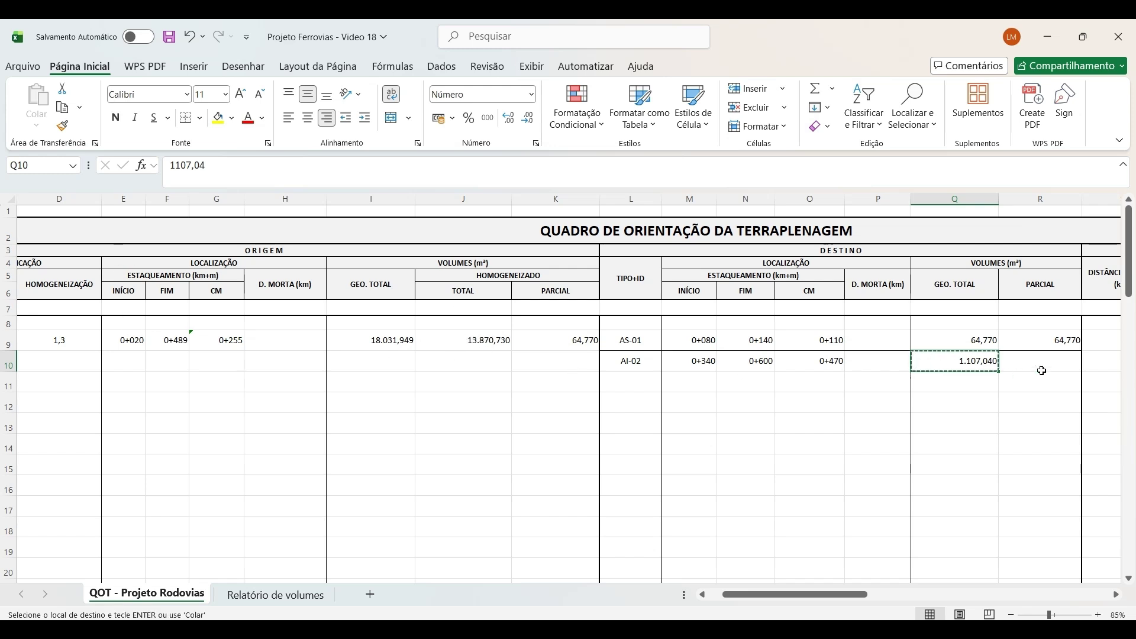
click(1037, 363)
key(ctrl+v)
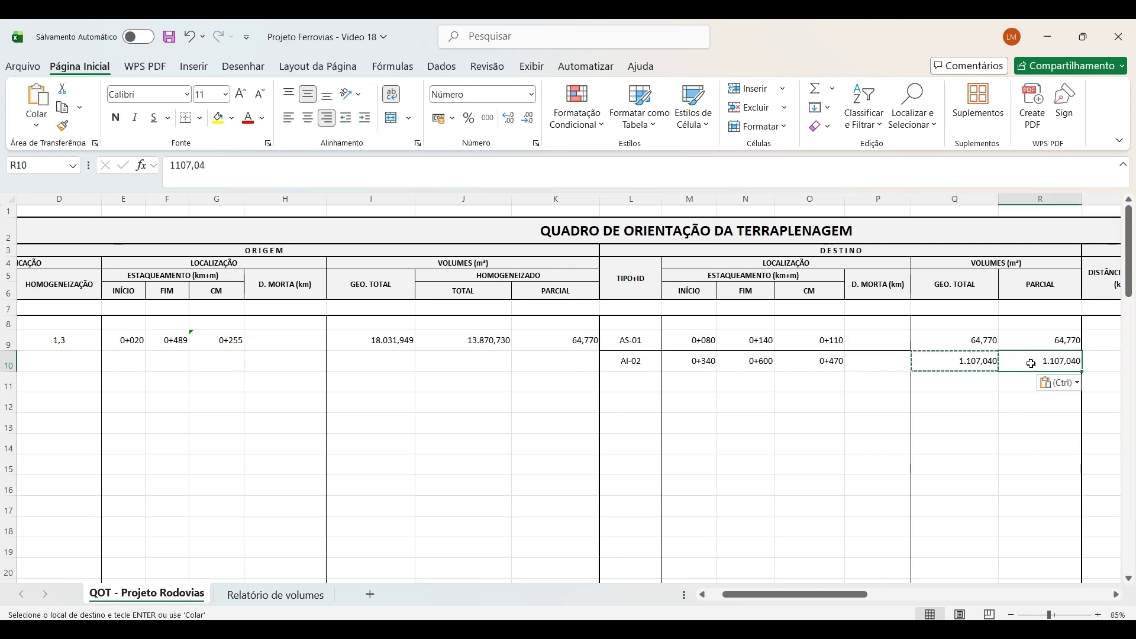
key(ctrl+c)
click(578, 363)
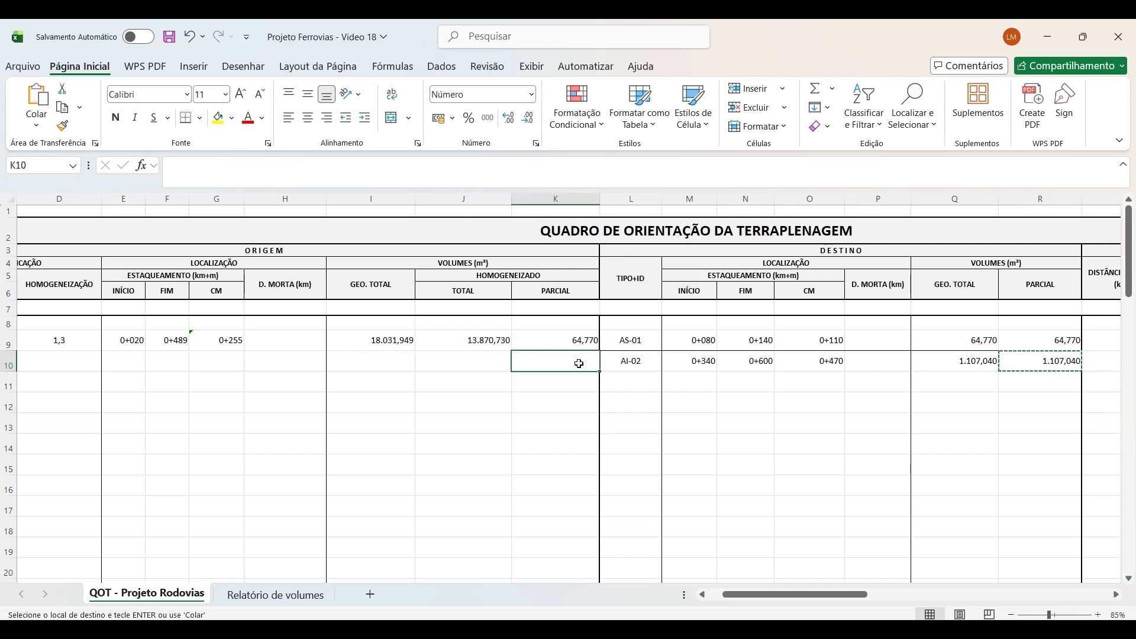
key(ctrl+v)
Add a bottom border under AI-02's destination row, from L10 to R10
click(639, 363)
drag(639, 362, 1041, 361)
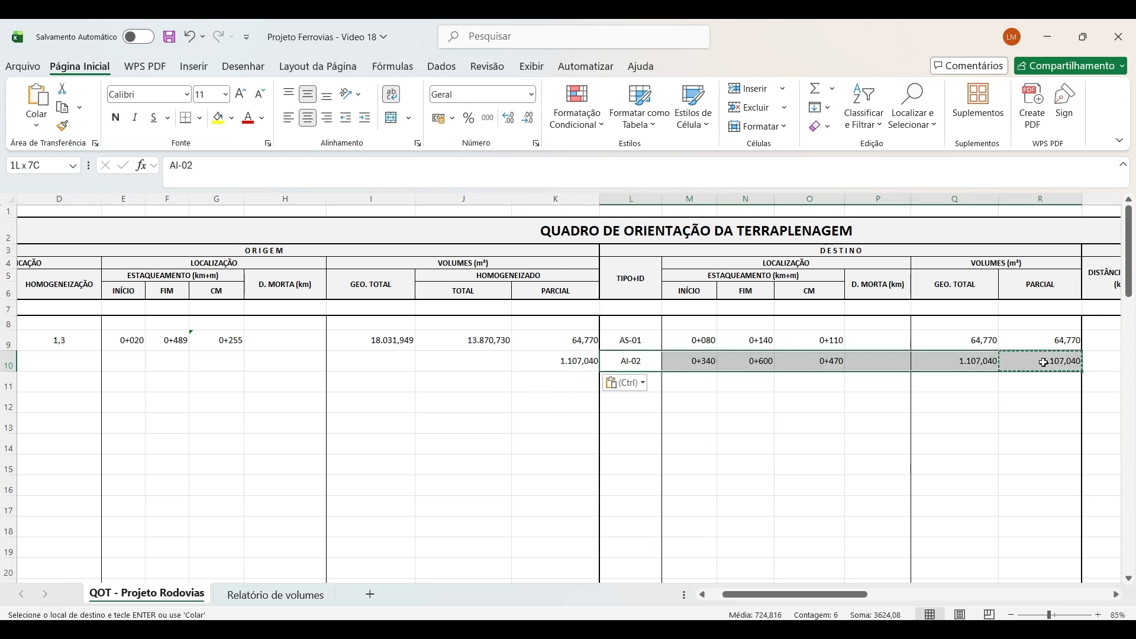
click(185, 120)
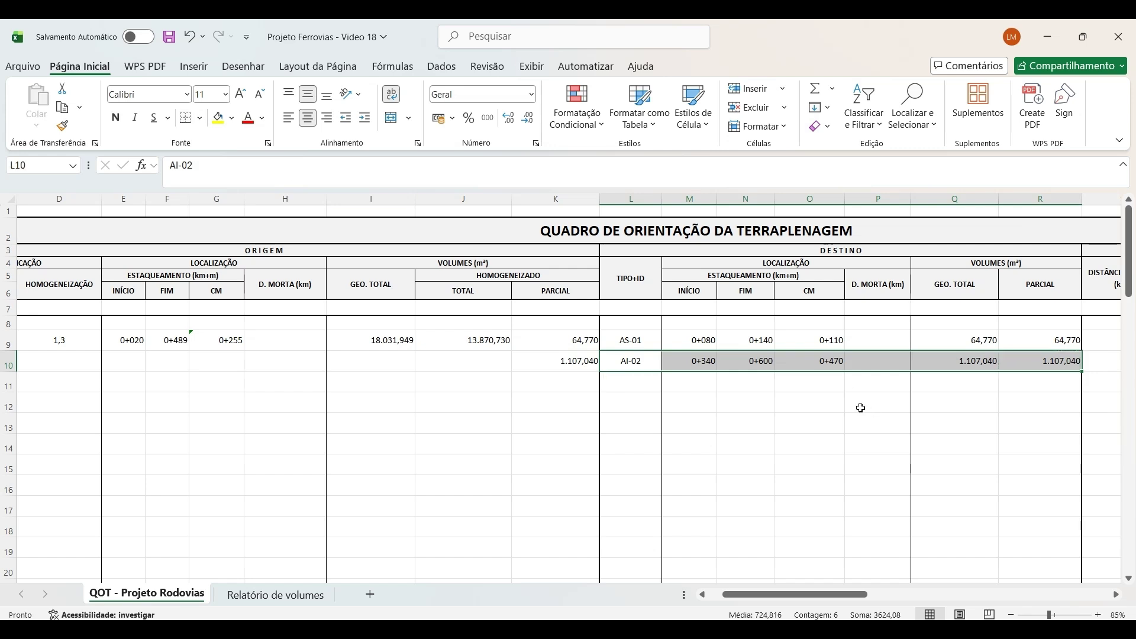
click(858, 468)
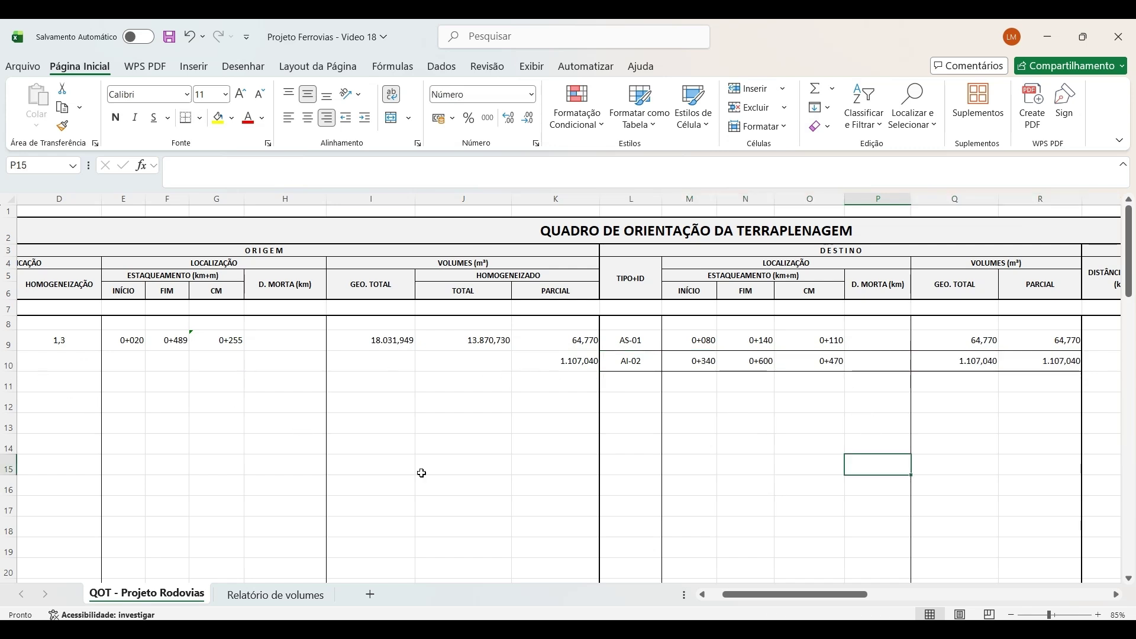
Examine how cut C-01's volume is distributed among its destination fills, including the formula for its last partial volume in K16
drag(862, 599, 850, 600)
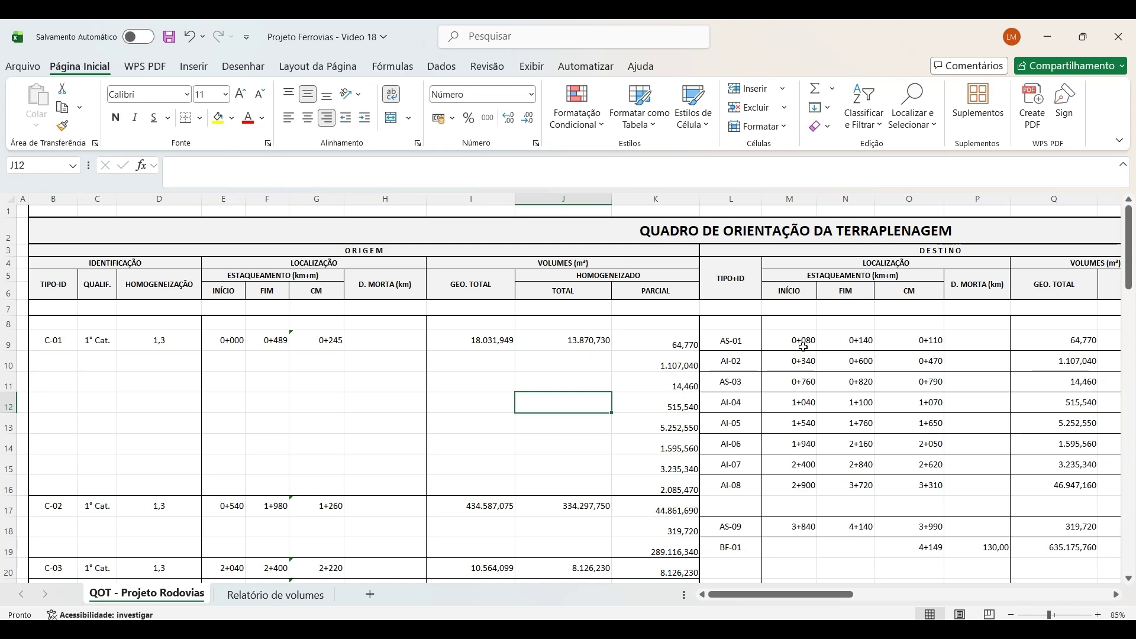
mouse_move(783, 569)
mouse_down()
mouse_move(839, 570)
mouse_move(784, 570)
mouse_up()
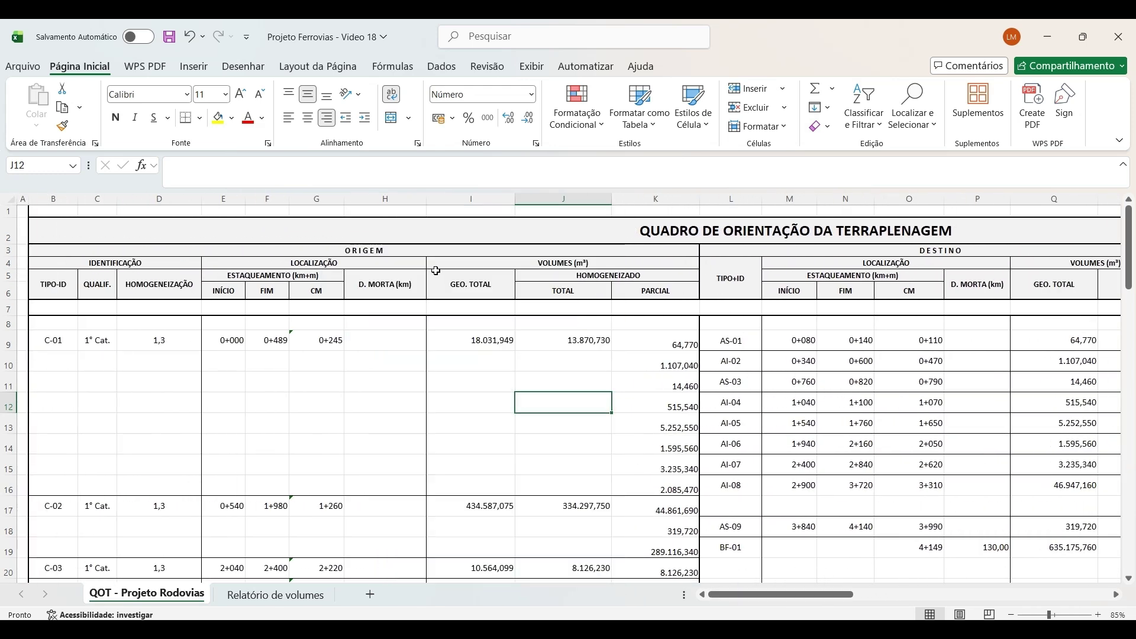
click(436, 272)
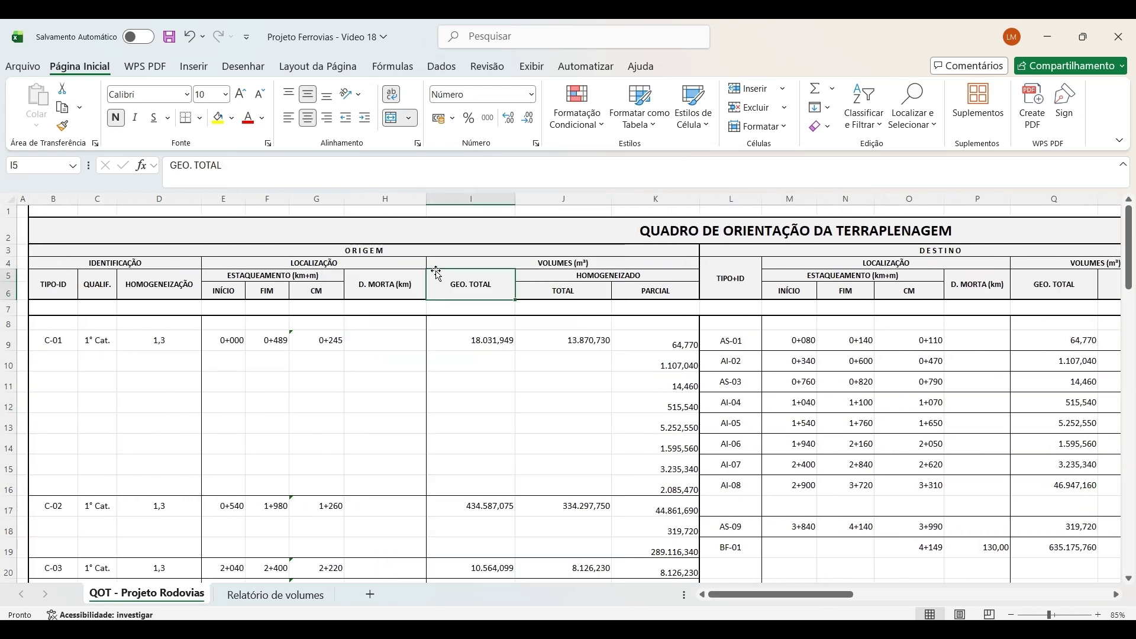
click(61, 336)
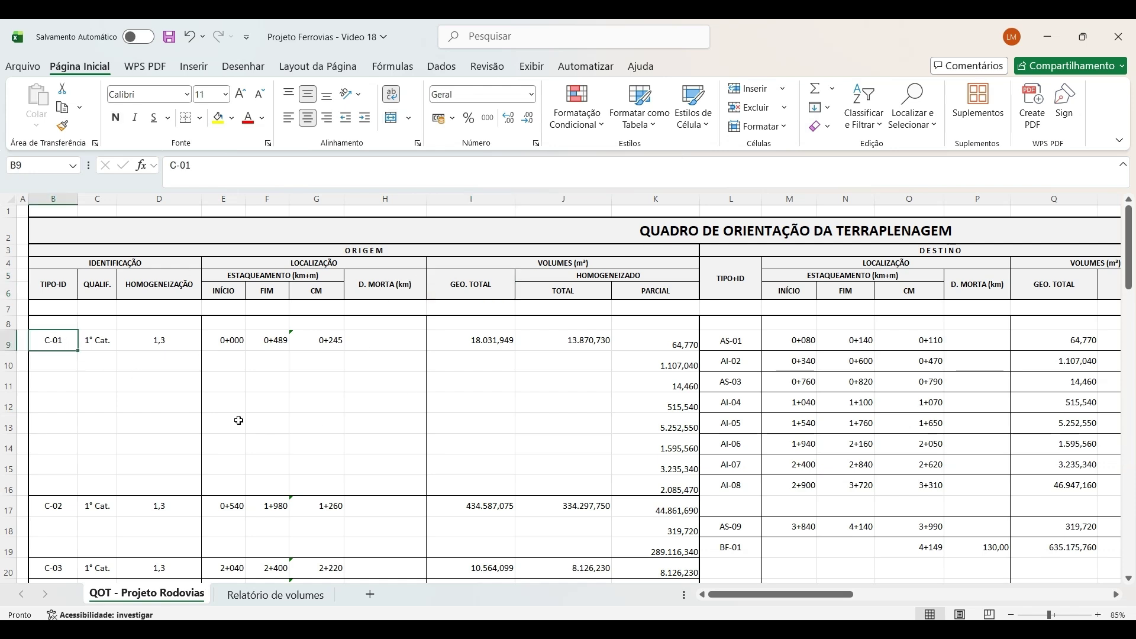
shift+click(660, 482)
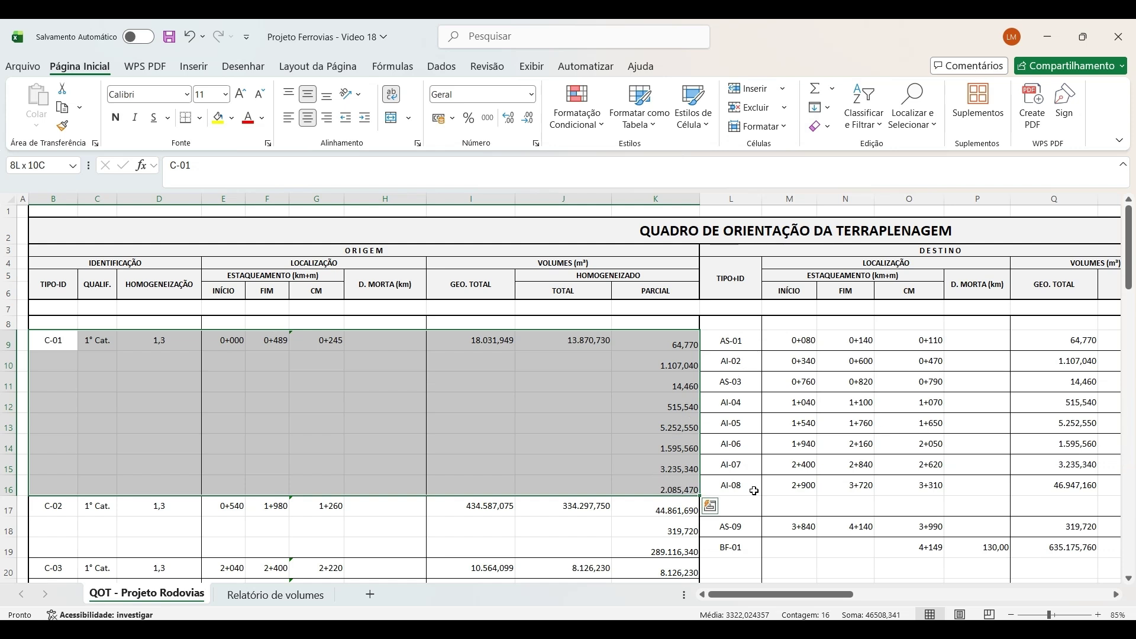
scroll(799, 564, right, 3)
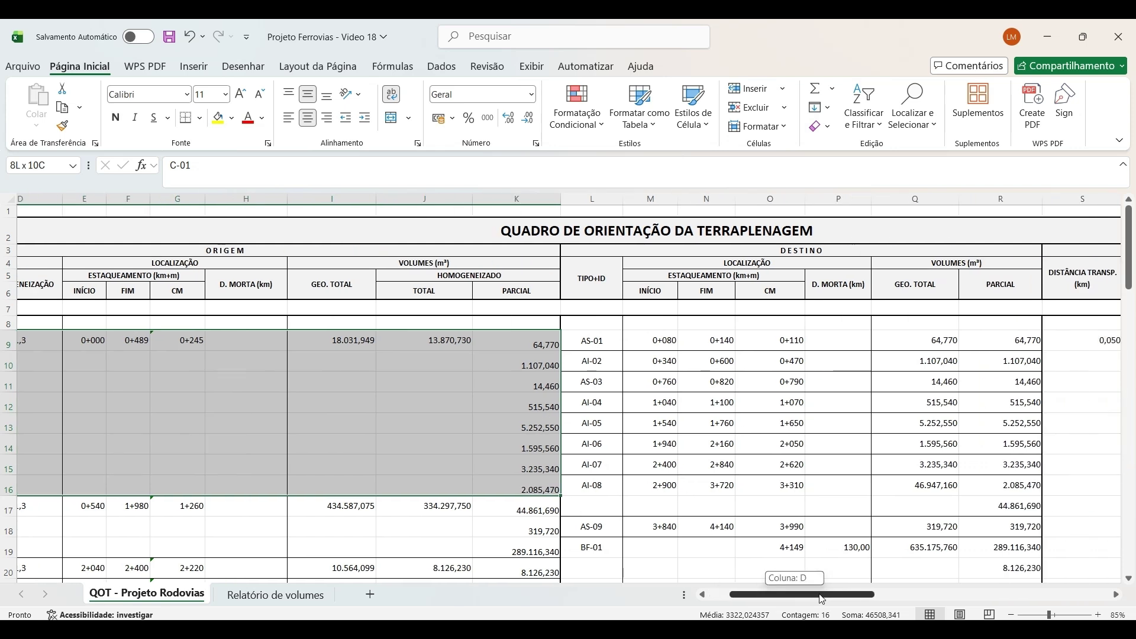
click(464, 487)
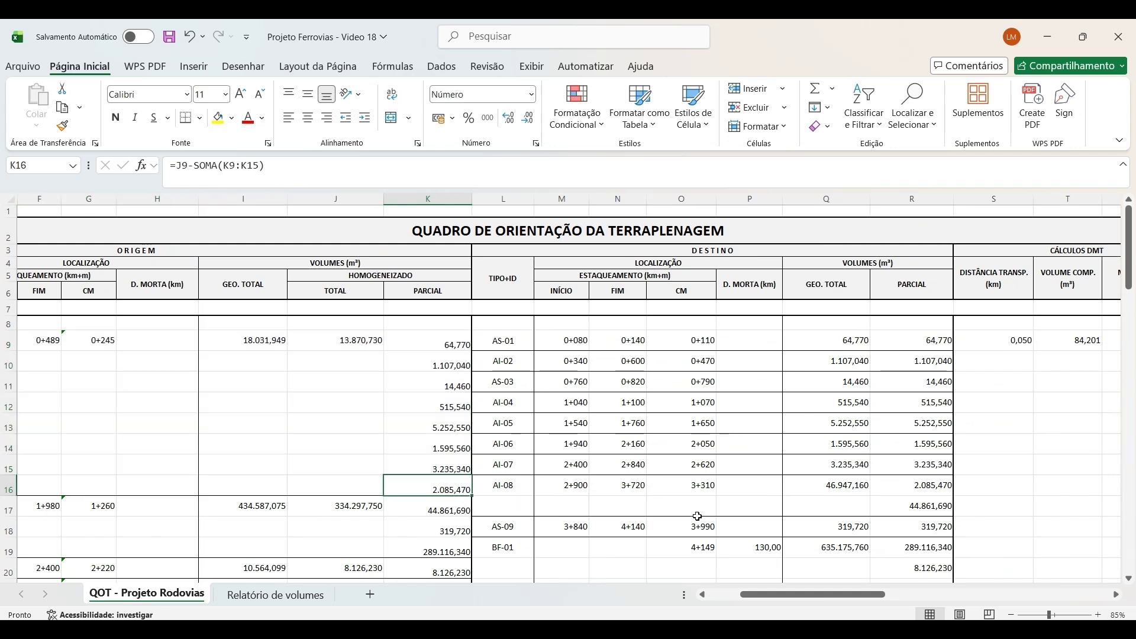
Examine how cut C-02's homogenized volume is split into partial volumes among its destinations, starting with fill AI-08
drag(764, 594, 787, 590)
click(46, 508)
click(645, 507)
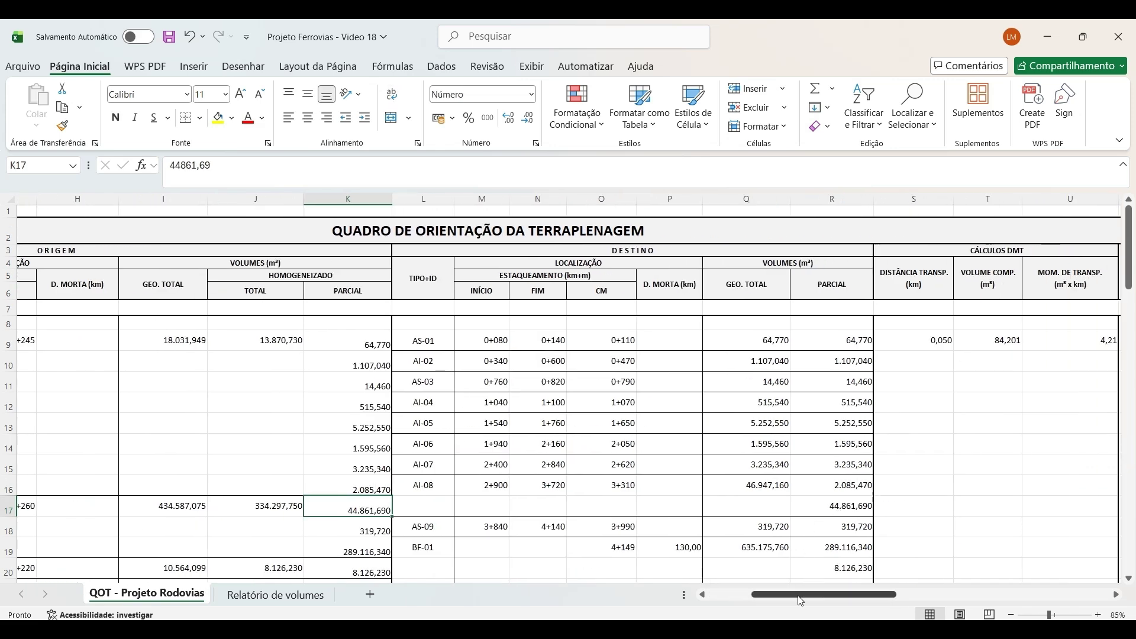
drag(812, 594, 769, 594)
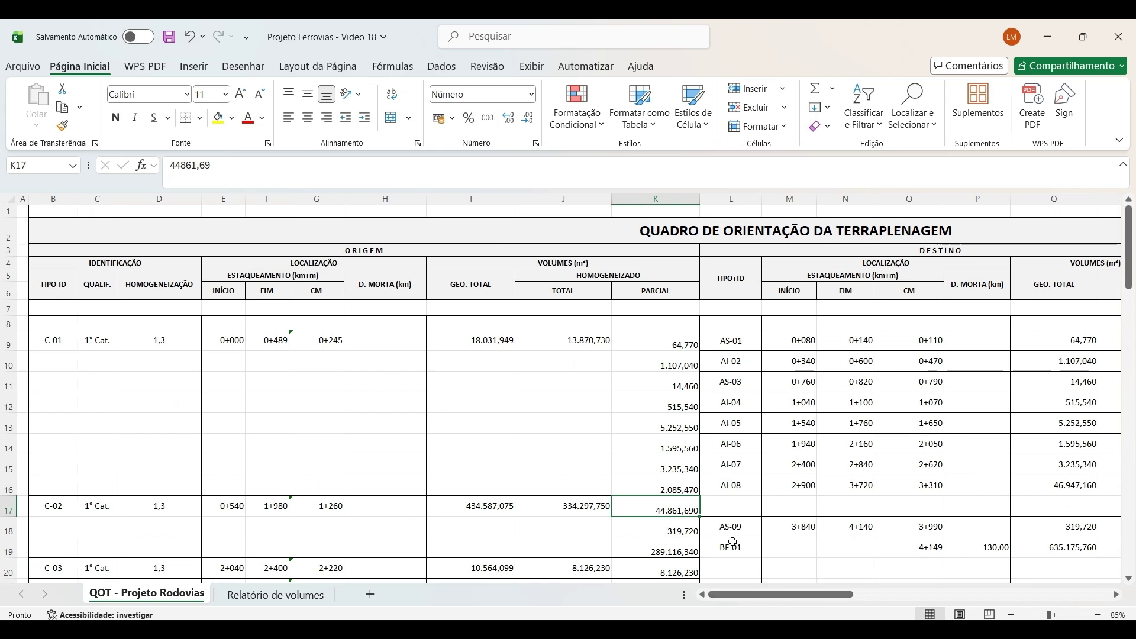
key(Down)
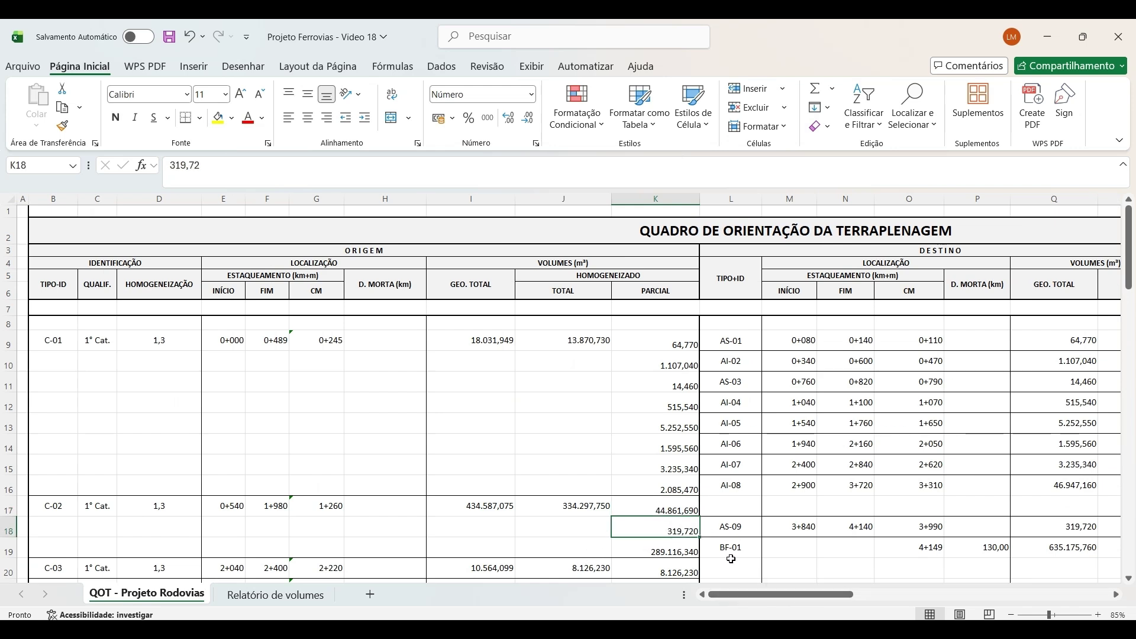
scroll(642, 498, right, 3)
scroll(651, 515, down, 3)
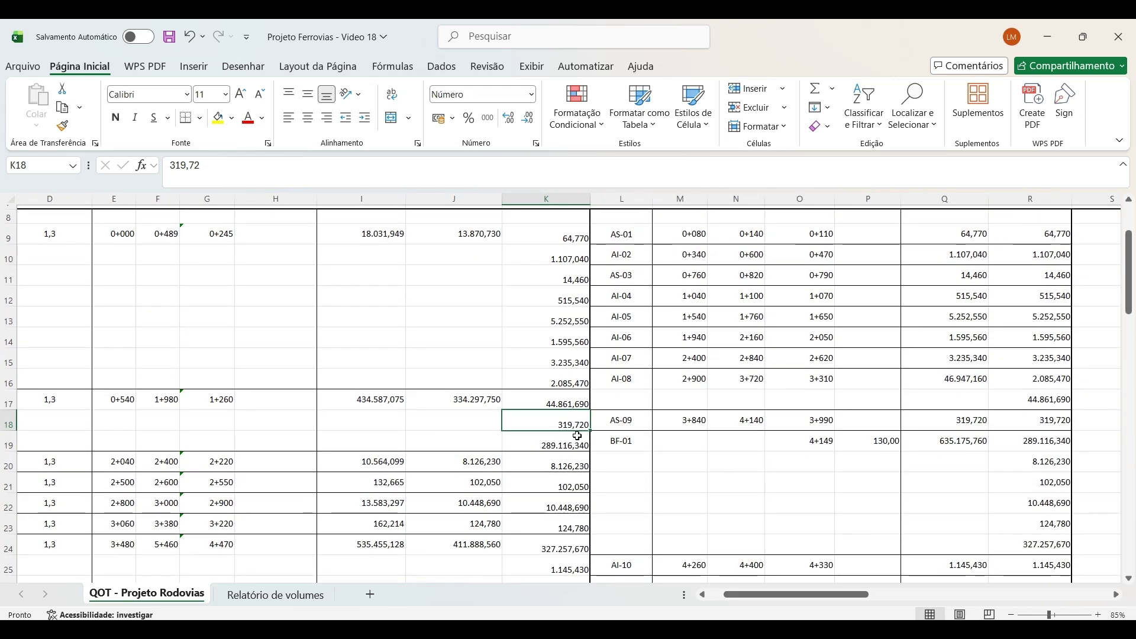
Examine the BF-01 destination: the cuts that feed it, its CM station, its D. MORTA distance and its volumes
click(616, 447)
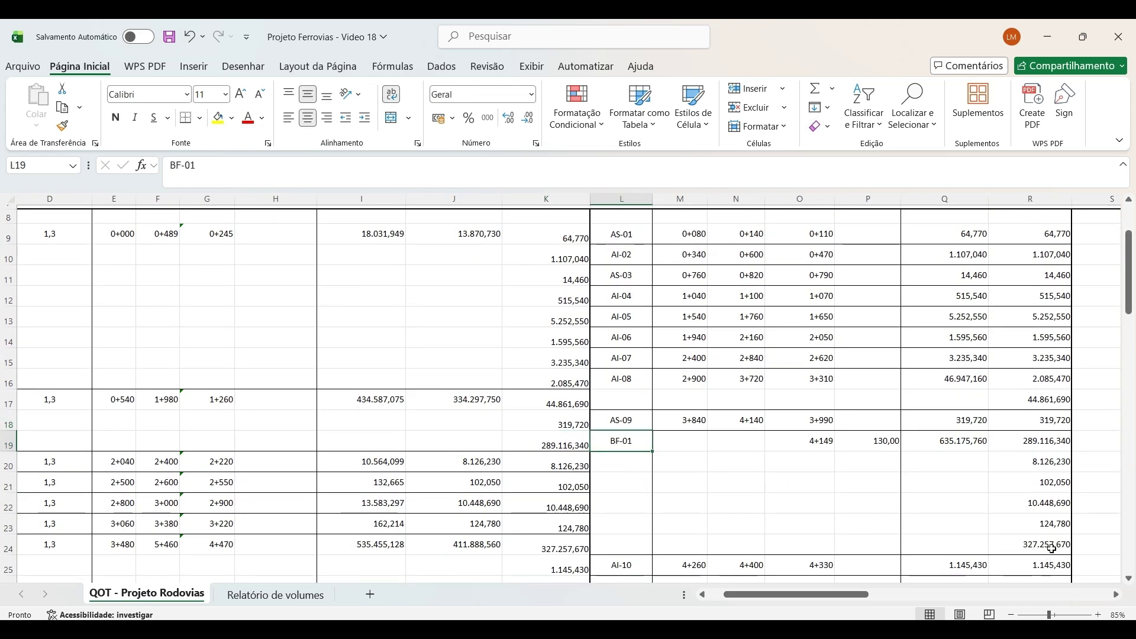
scroll(857, 475, up, 3)
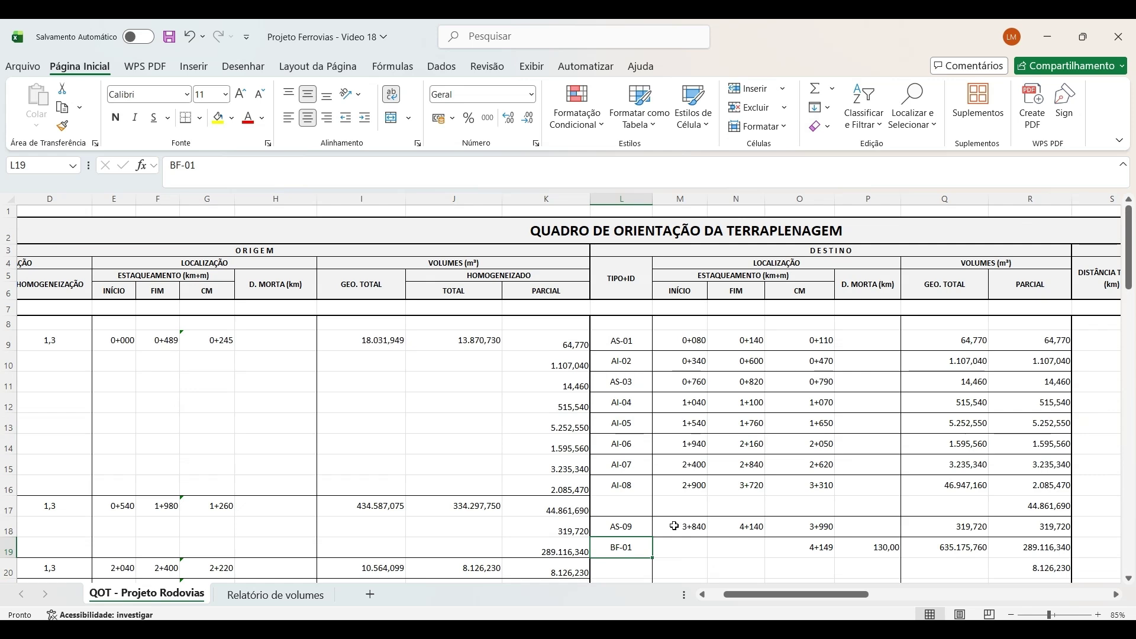
scroll(675, 509, down, 4)
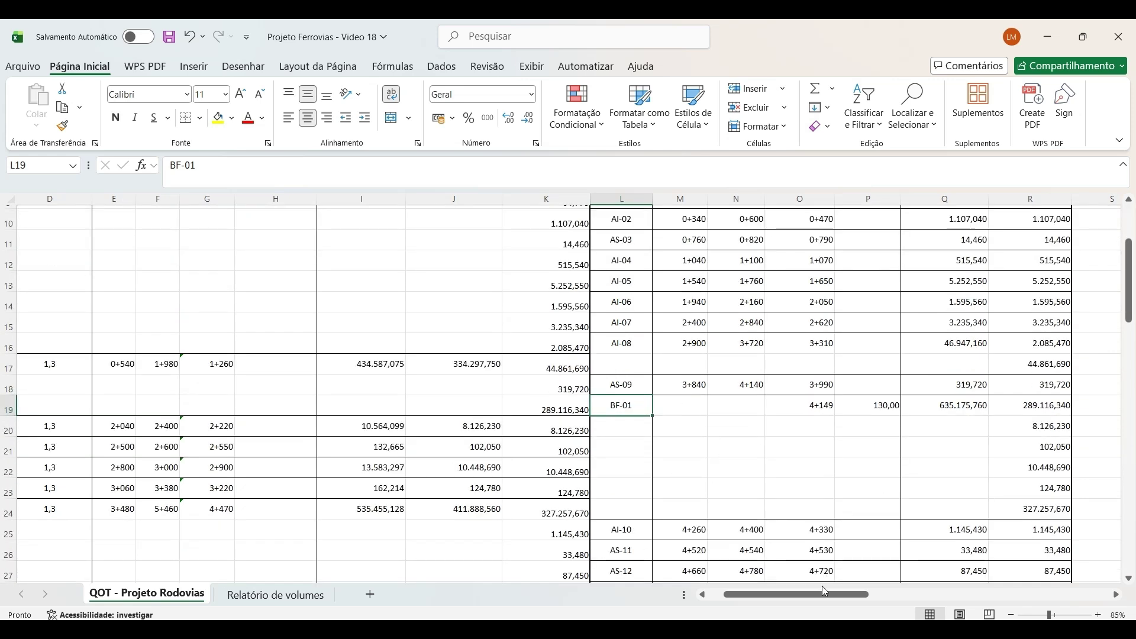
drag(825, 592, 811, 593)
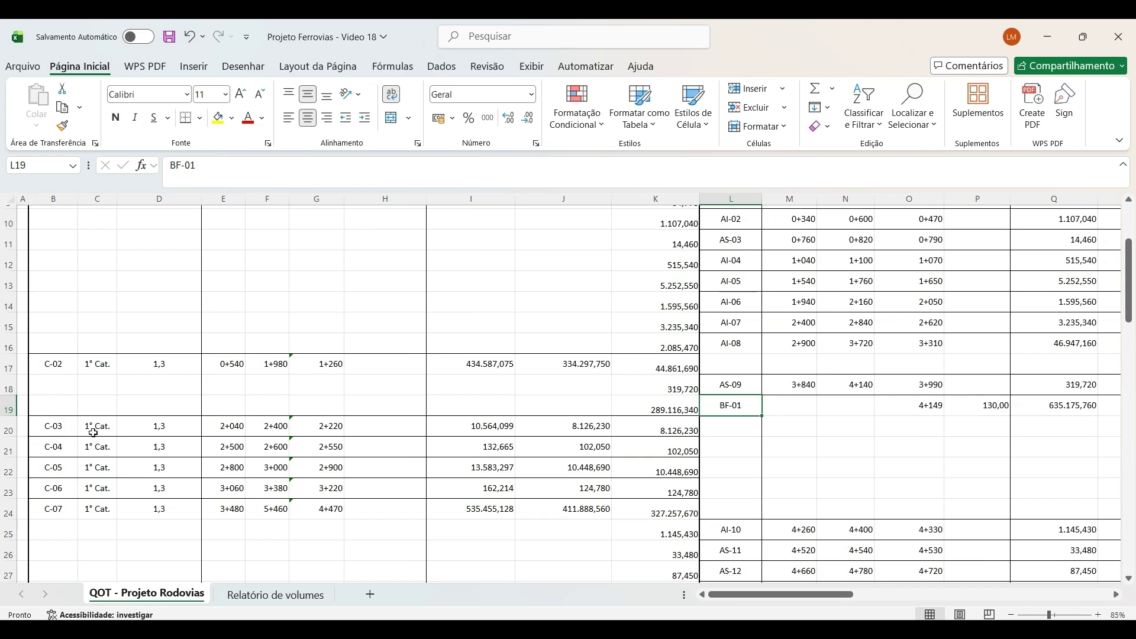
scroll(295, 446, up, 3)
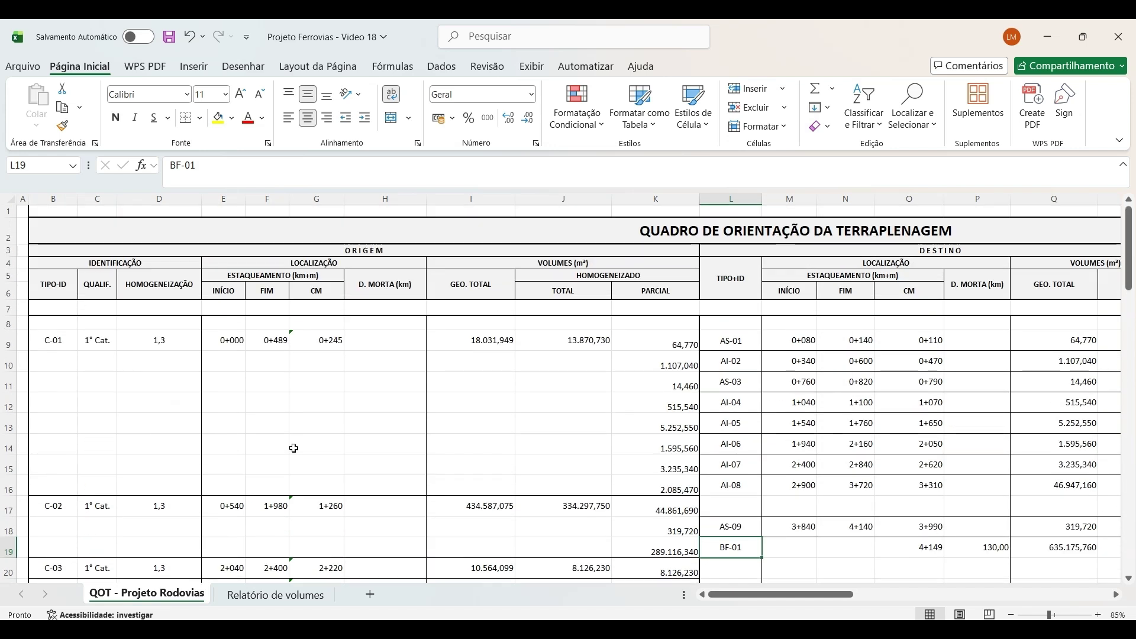
scroll(144, 435, down, 2)
scroll(144, 435, down, 1)
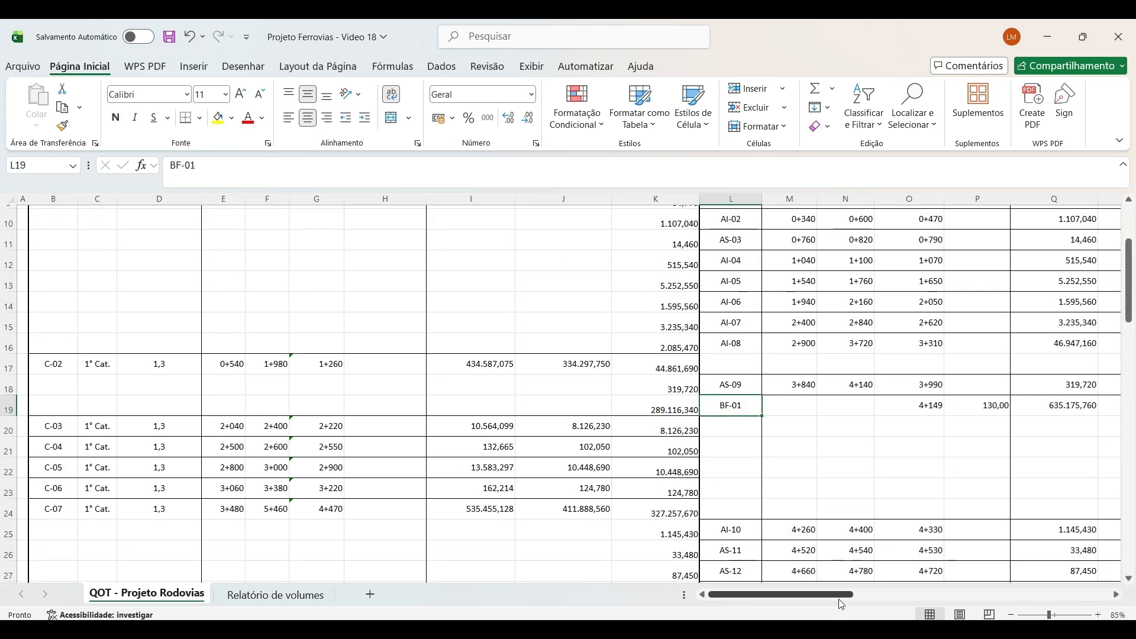
drag(839, 599, 861, 601)
scroll(716, 409, up, 3)
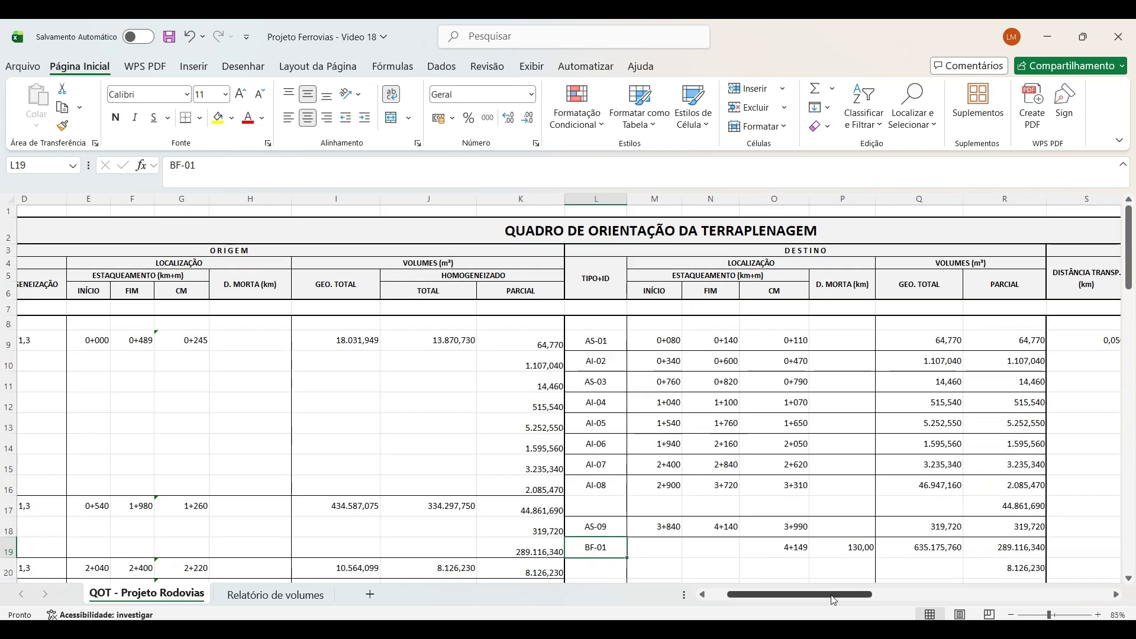
scroll(781, 533, right, 2)
scroll(794, 495, down, 2)
click(784, 442)
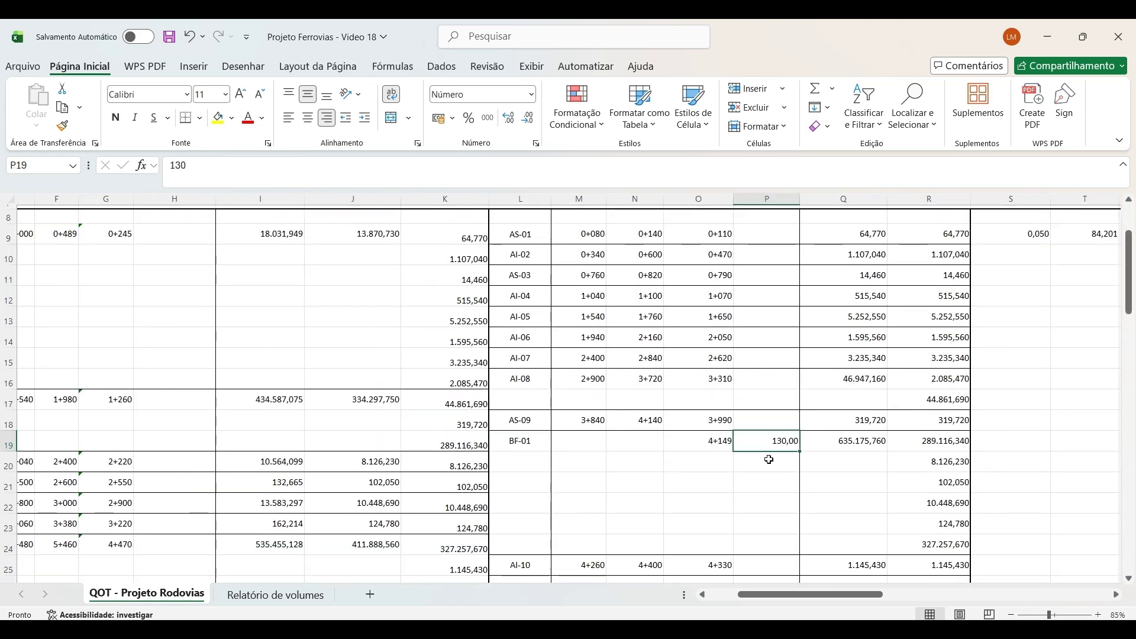
drag(811, 595, 781, 594)
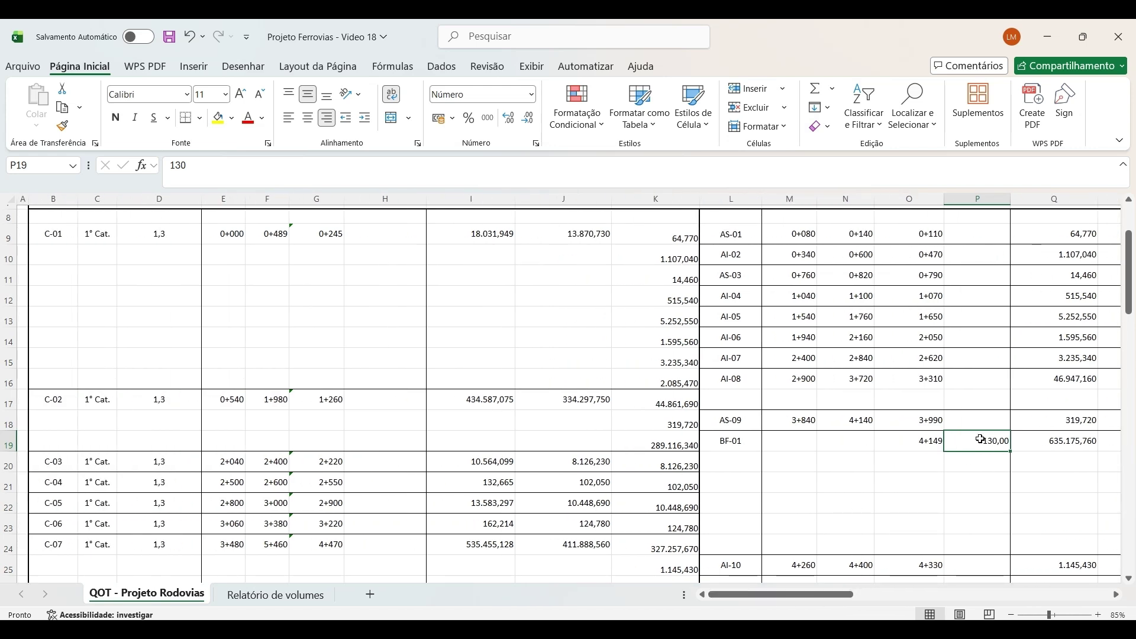
click(916, 448)
click(980, 444)
click(951, 482)
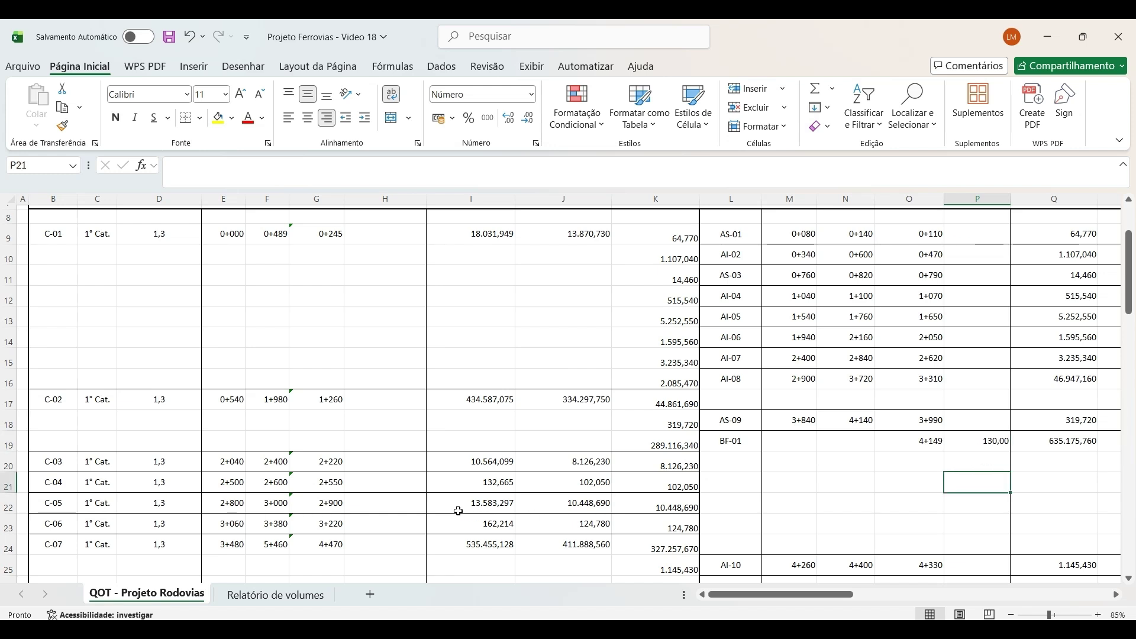
Examine how cut C-07's volume is distributed among fills AI-10 to AI-14, including the formula for its last partial volume in K29
scroll(366, 414, down, 1)
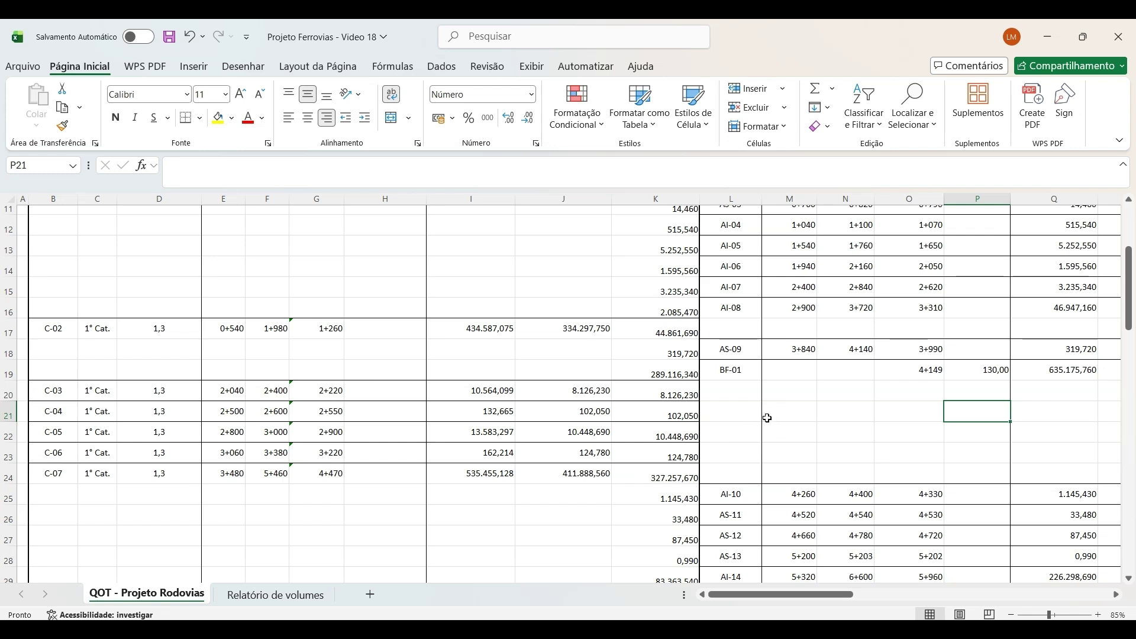
scroll(768, 419, down, 2)
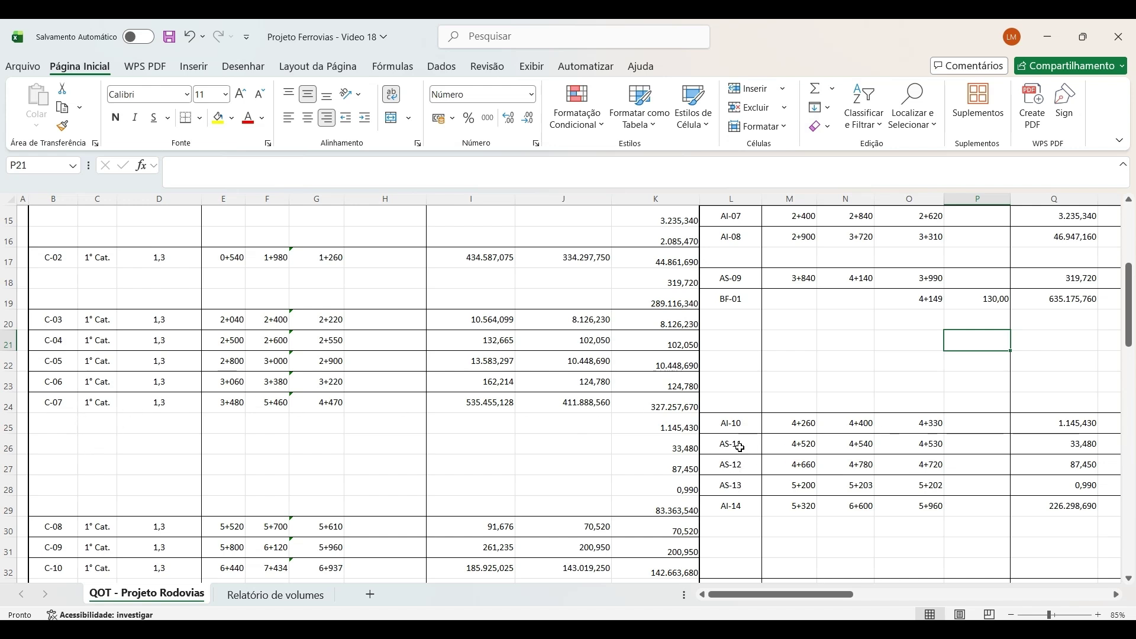
click(731, 425)
drag(732, 487, 731, 492)
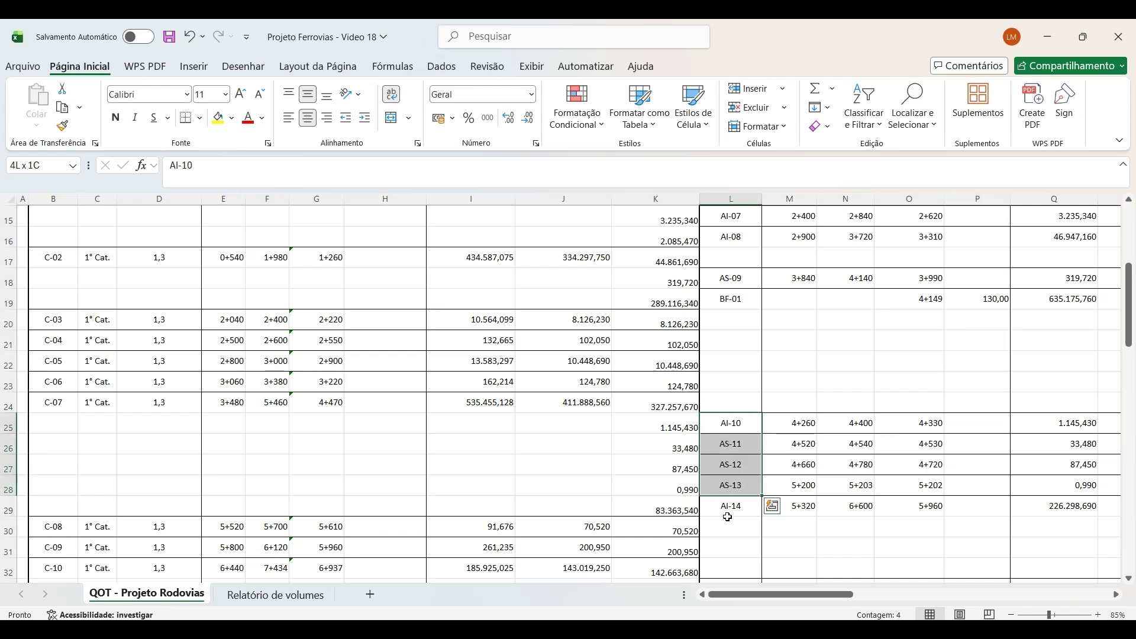
click(675, 513)
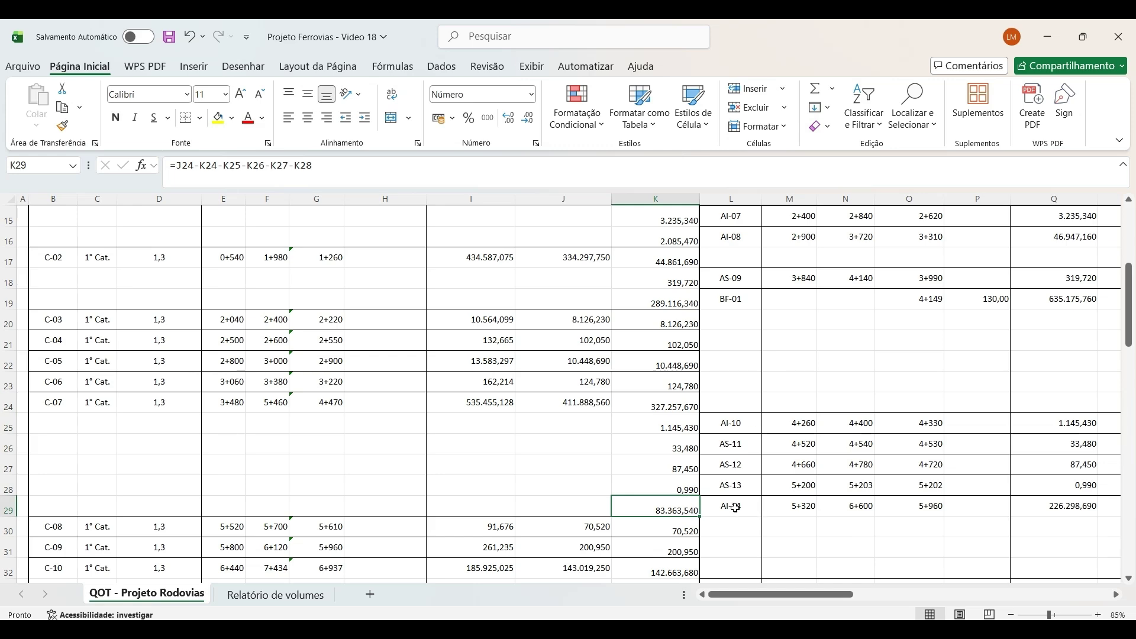
click(715, 504)
scroll(259, 412, down, 1)
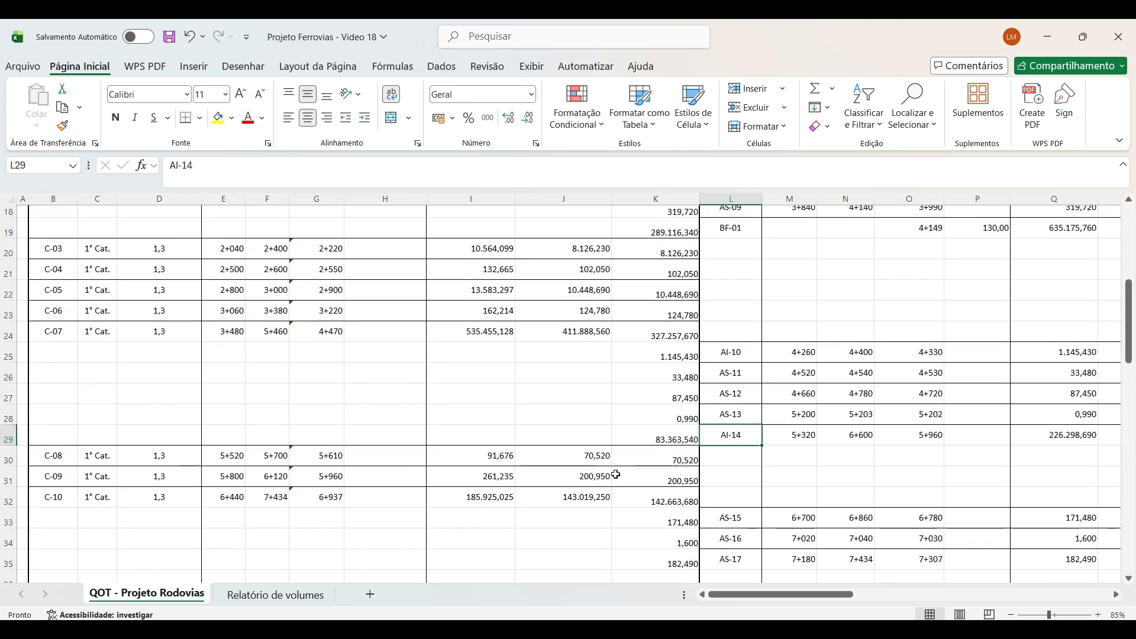
Examine the rows of cuts C-08 to C-10 with their destinations, and review the whole table from its first row to its totals
click(36, 457)
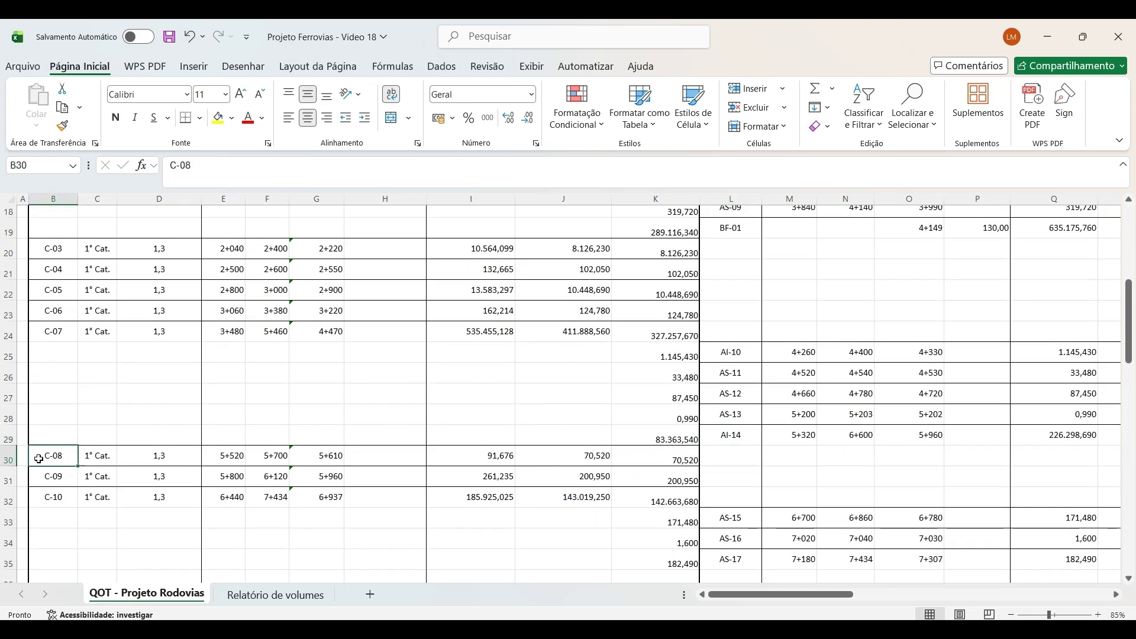
scroll(764, 491, down, 4)
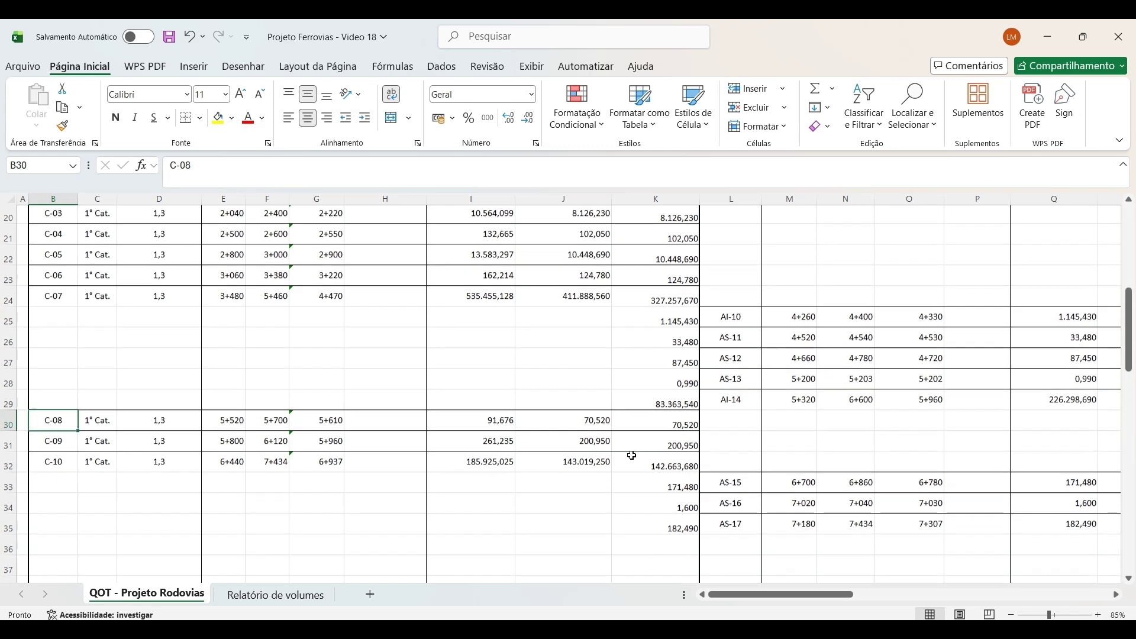
scroll(757, 465, up, 3)
scroll(754, 460, down, 1)
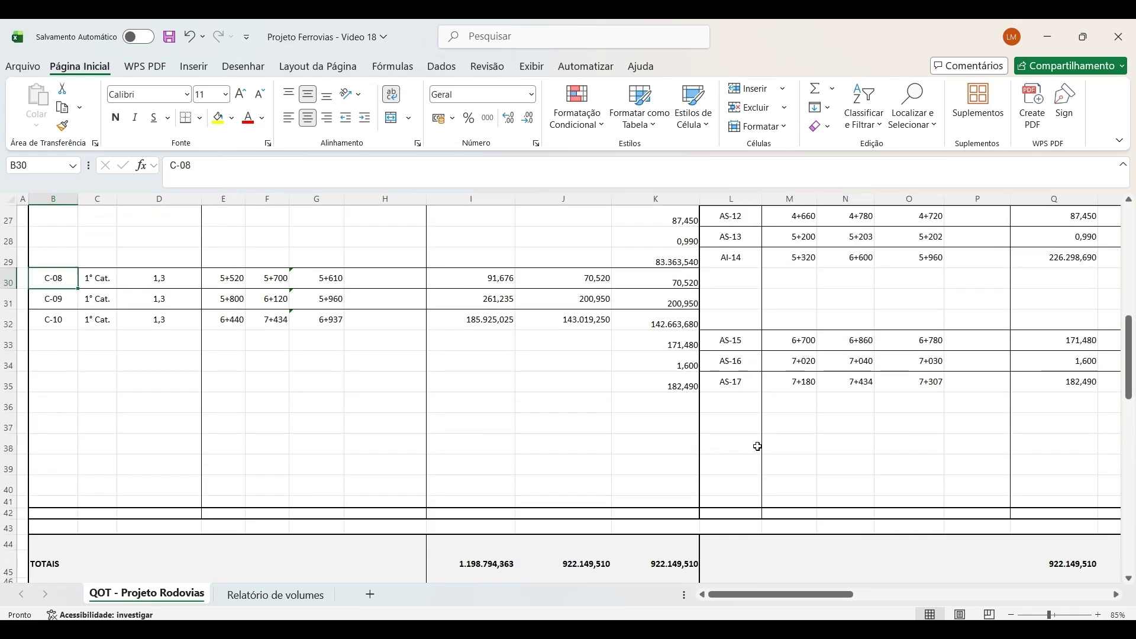
ctrl+scroll(678, 398, down, 1)
scroll(517, 420, up, 10)
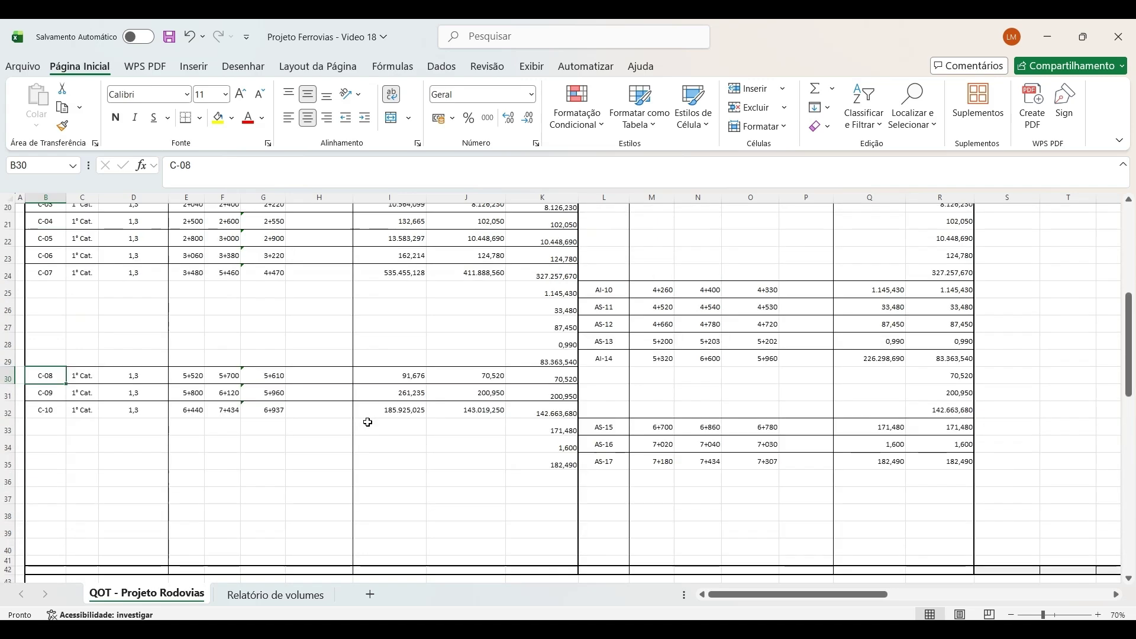
scroll(492, 355, down, 5)
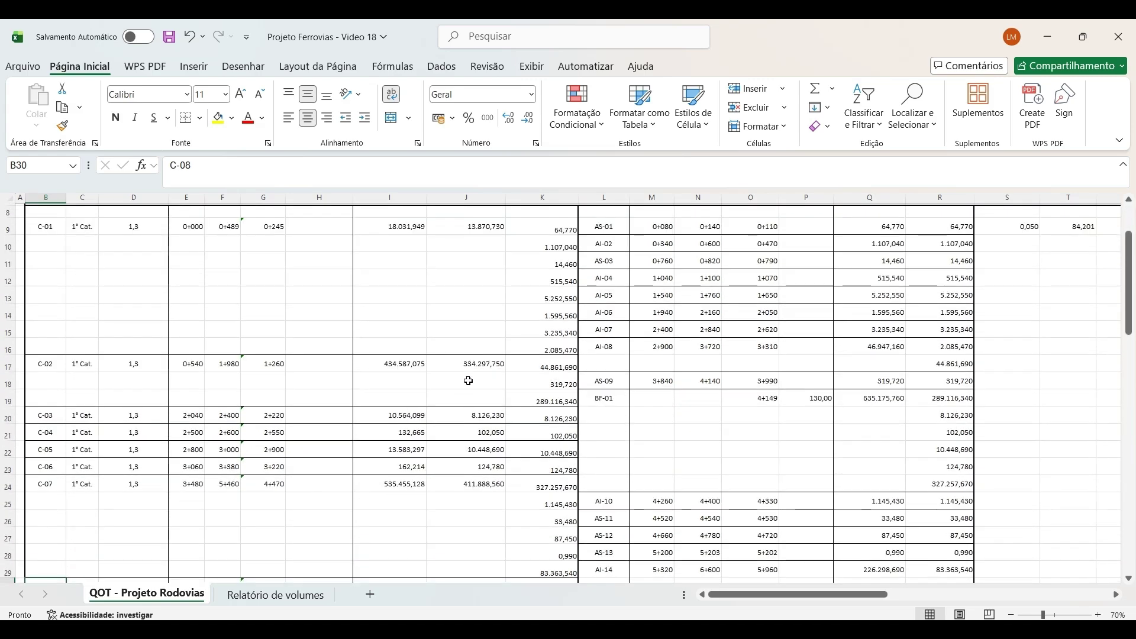
scroll(498, 344, up, 4)
scroll(497, 367, down, 9)
scroll(497, 367, down, 2)
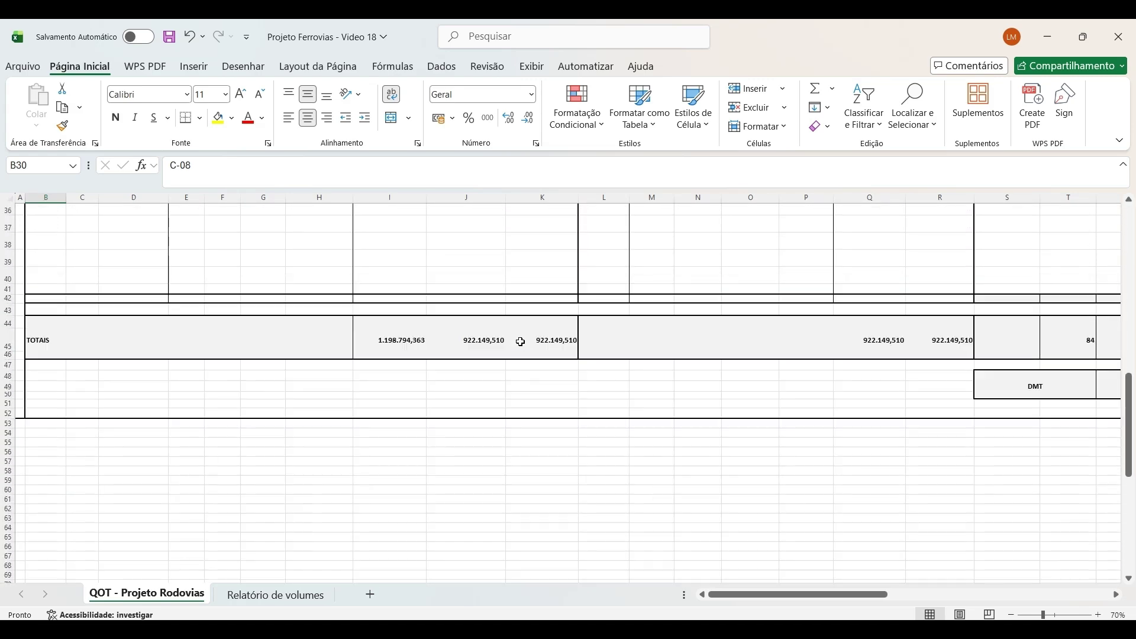
Check which rows the sum formula in K45 covers for the partial homogenized volumes
scroll(520, 386, up, 3)
click(541, 460)
key(F2)
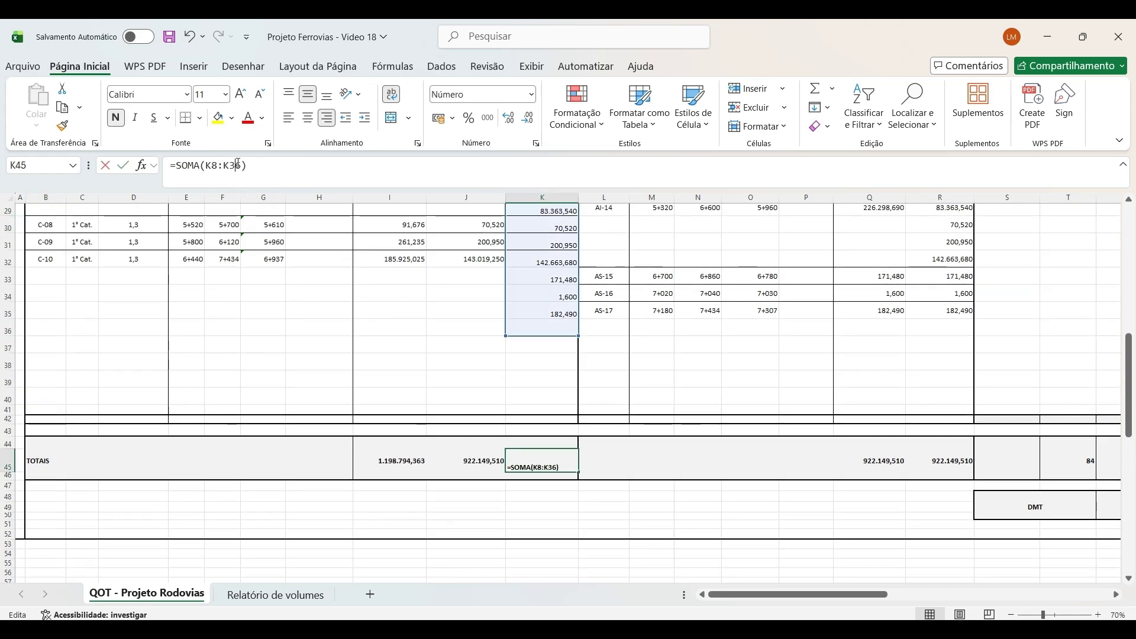
scroll(519, 398, up, 8)
scroll(577, 361, down, 9)
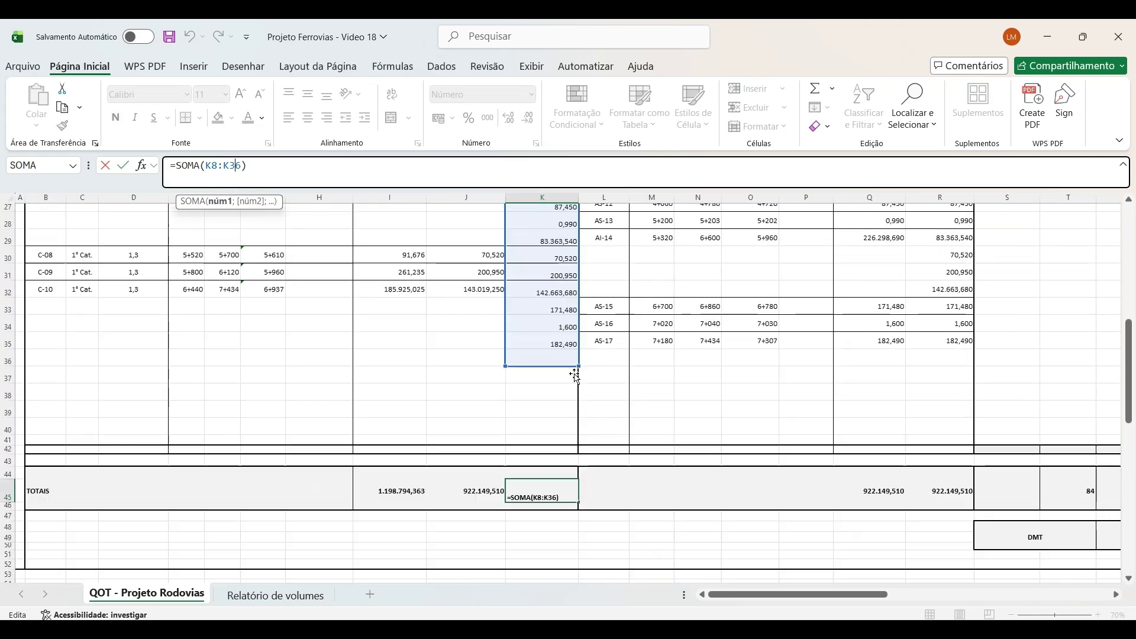
Compare the total homogenized volume in J45 with the sum of the partial volumes in K45 against the cut rows
click(497, 370)
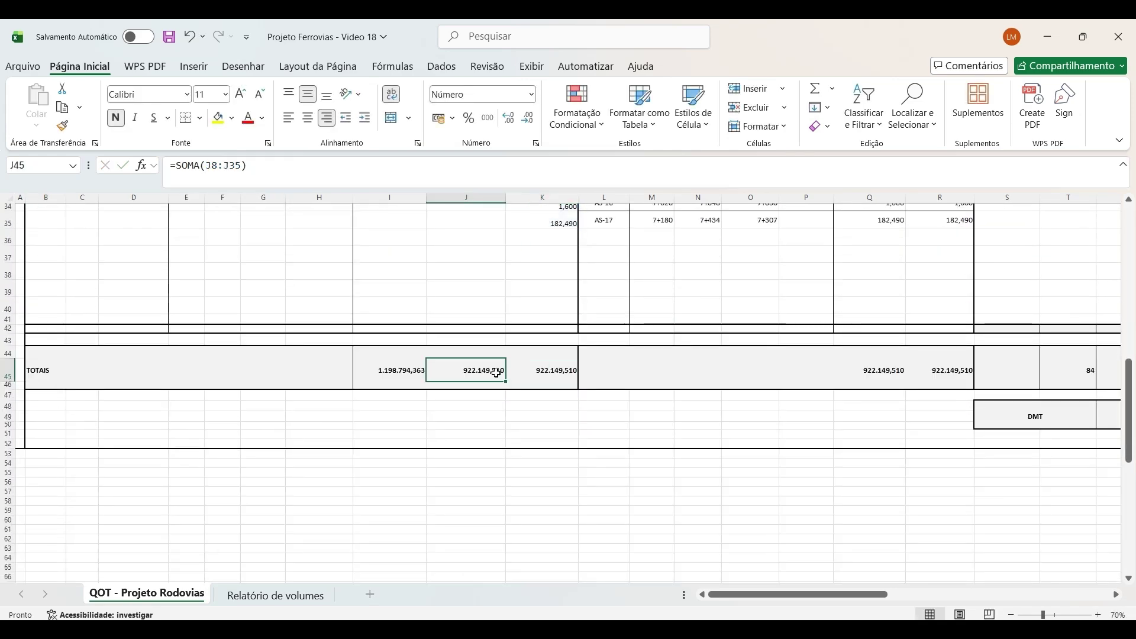
shift+click(553, 370)
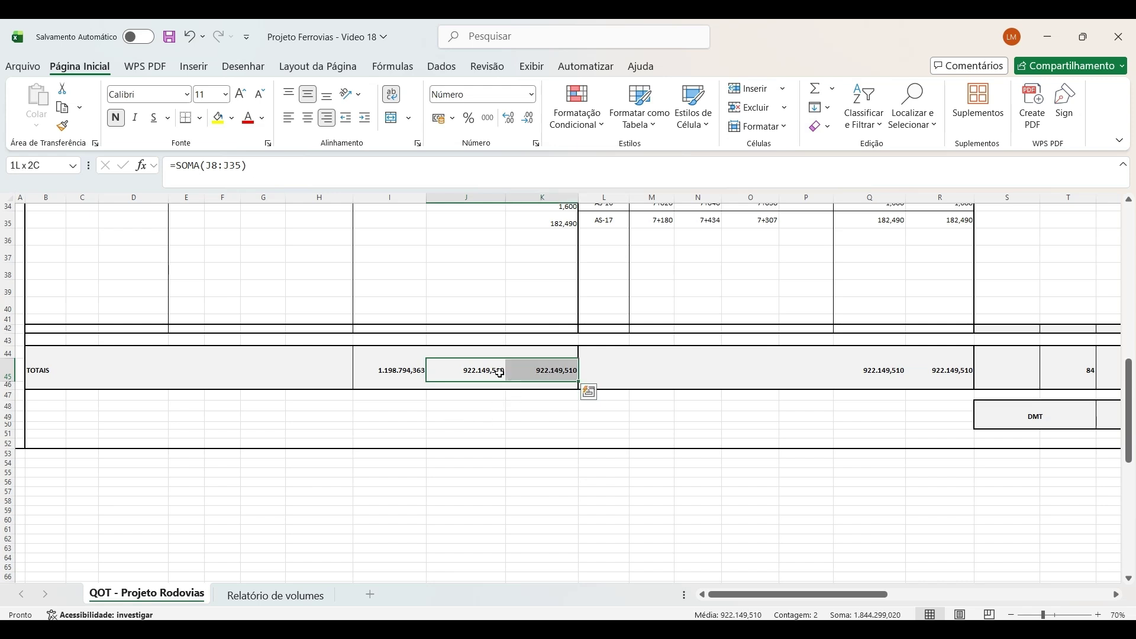
click(481, 373)
click(546, 374)
click(474, 374)
scroll(474, 374, up, 3)
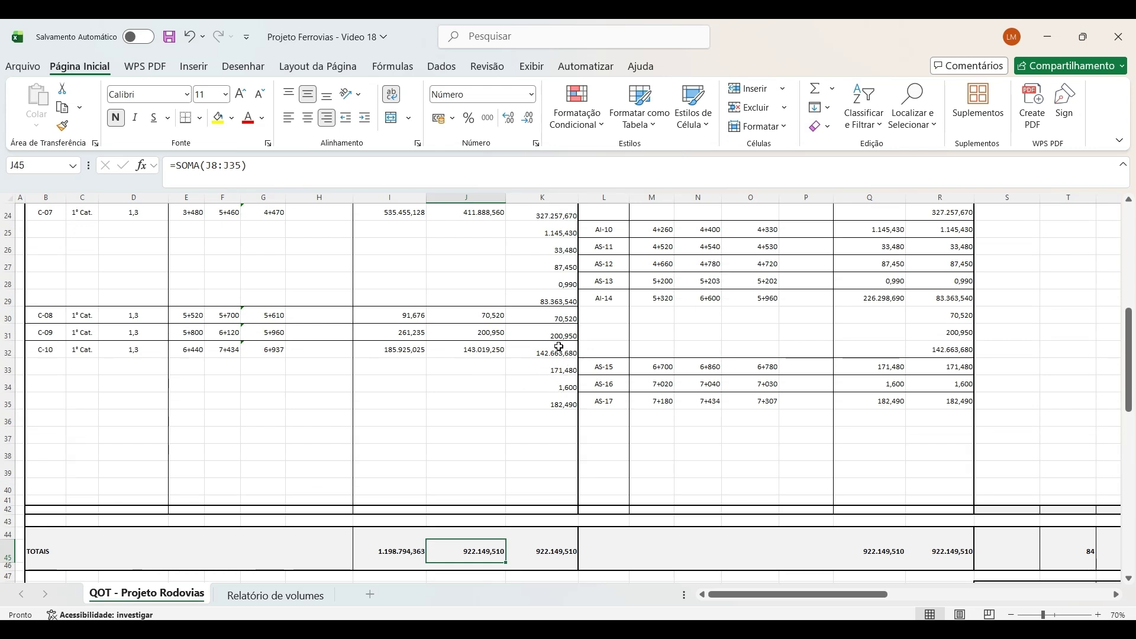
scroll(561, 281, up, 1)
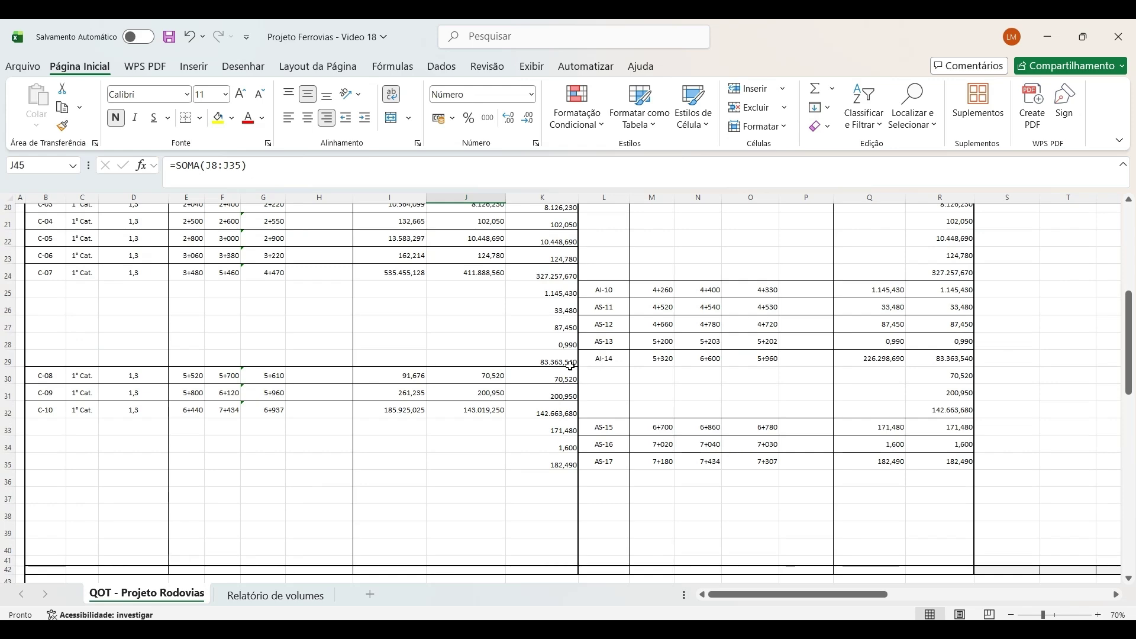
scroll(488, 238, up, 2)
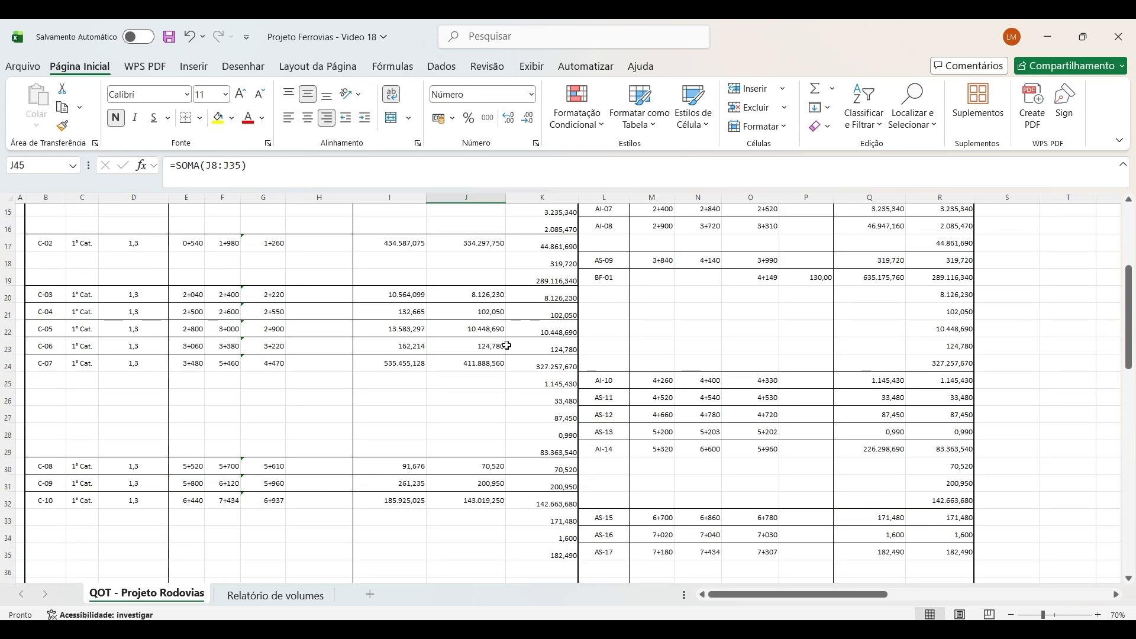
scroll(508, 345, down, 4)
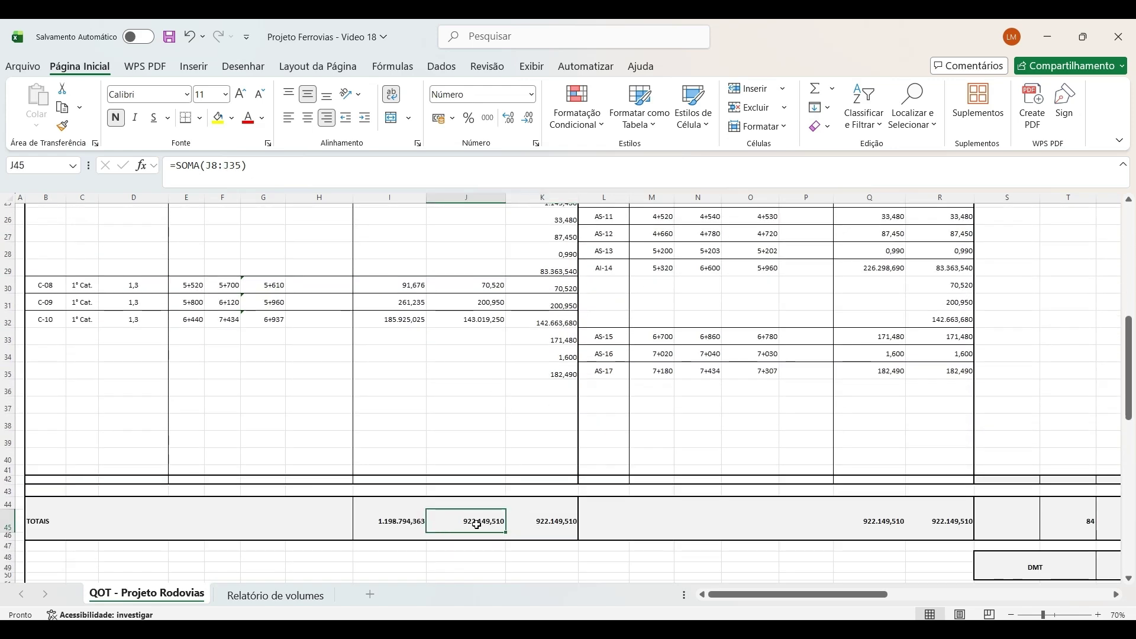
Compare the origin totals in J45 and K45 with the destination totals in Q45 and R45
click(527, 522)
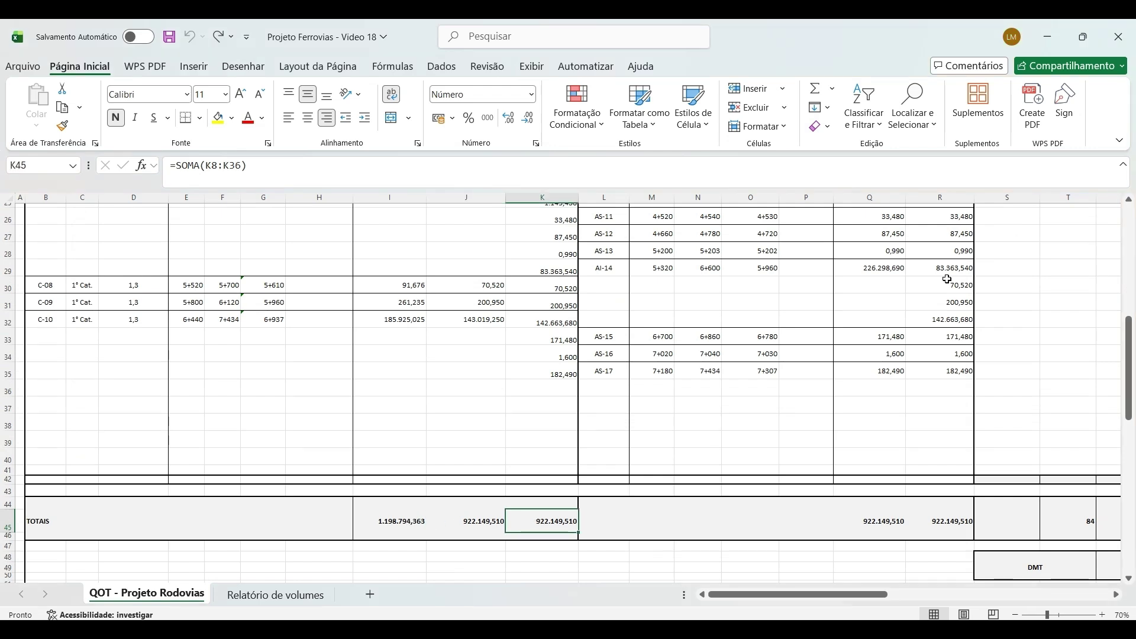
click(472, 522)
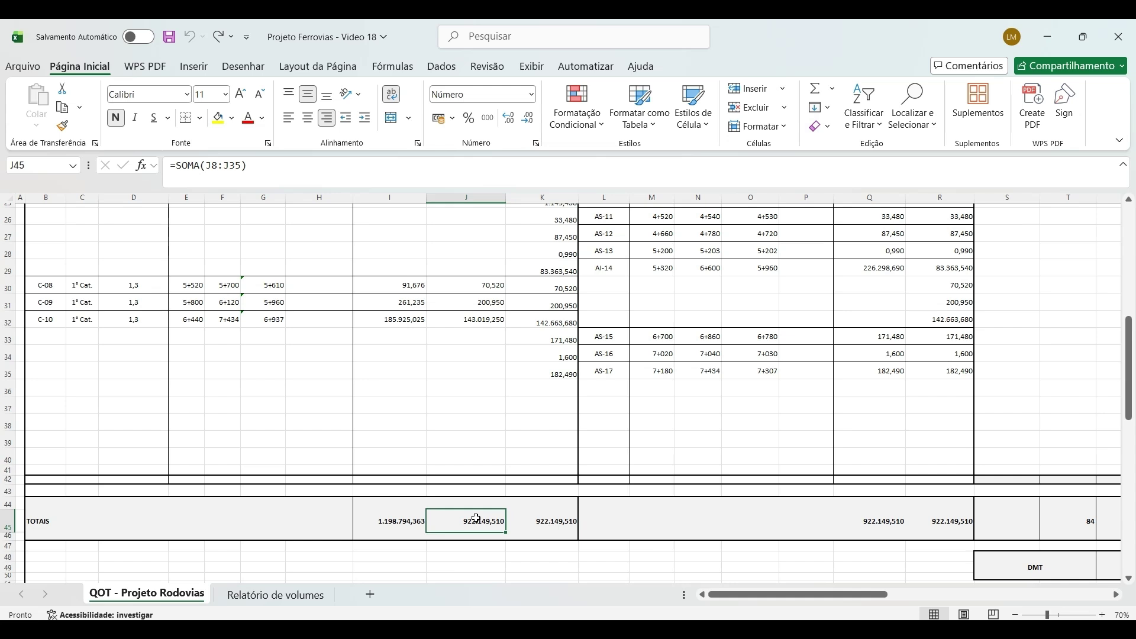
click(867, 525)
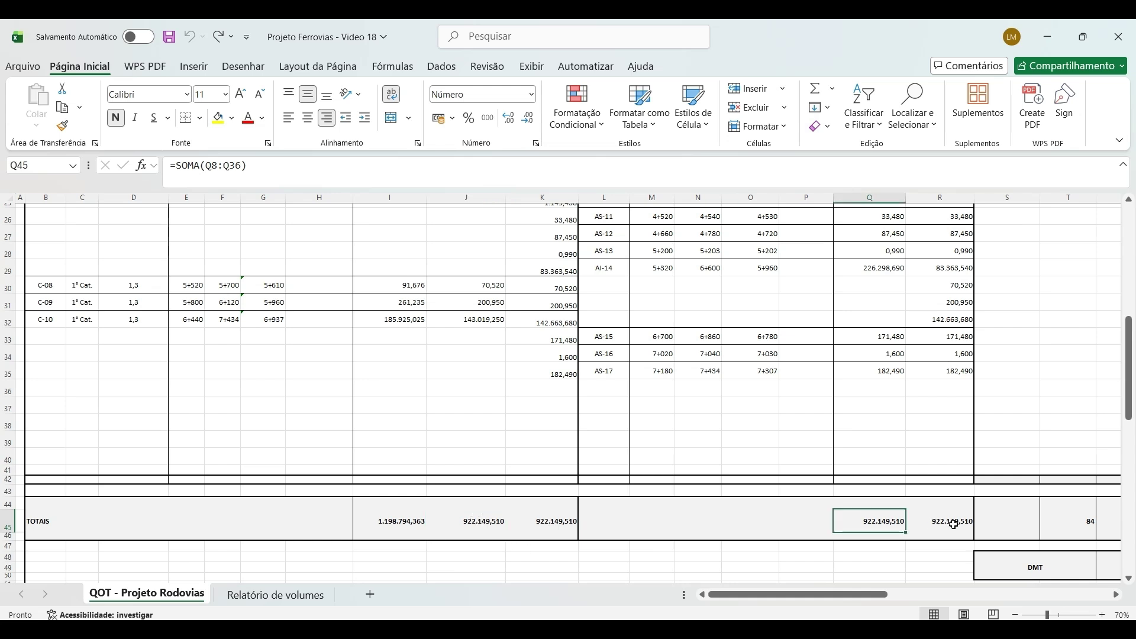
click(951, 522)
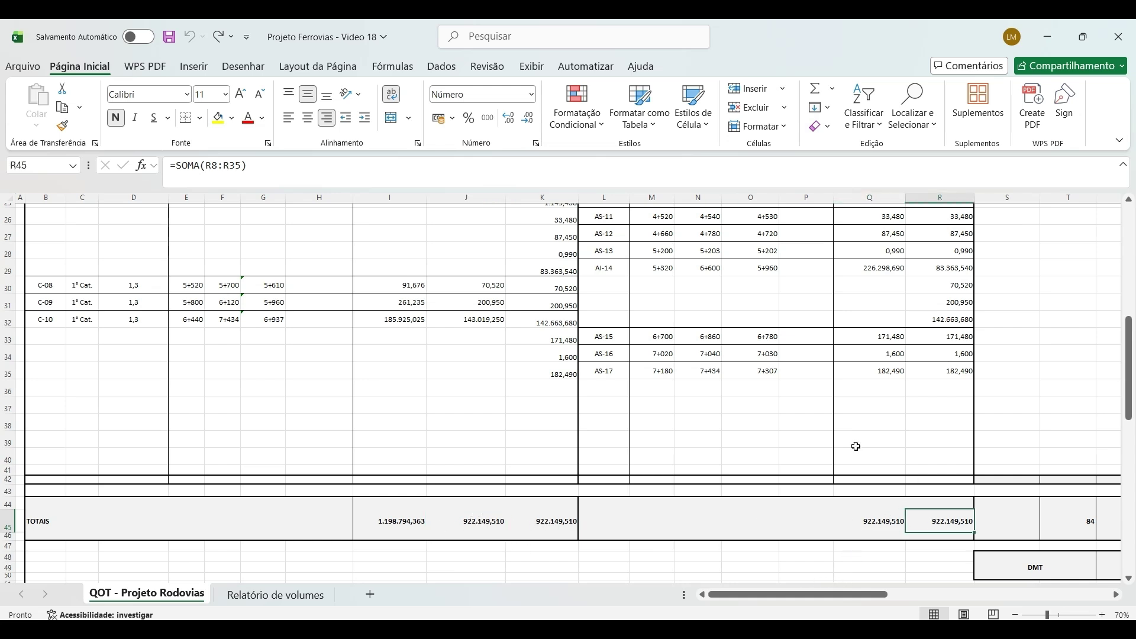
Examine the origin formulas in row 9 of the CÁLCULOS block: swell factor, CM and dead distance in AA9 to AC9
scroll(810, 572, right, 5)
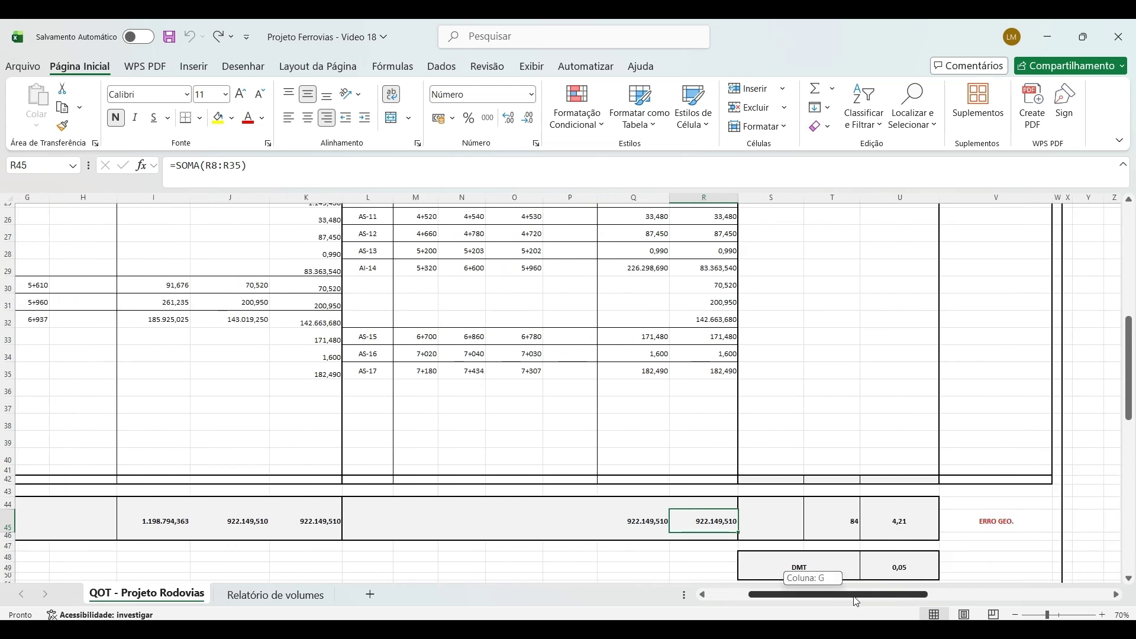
scroll(868, 576, right, 6)
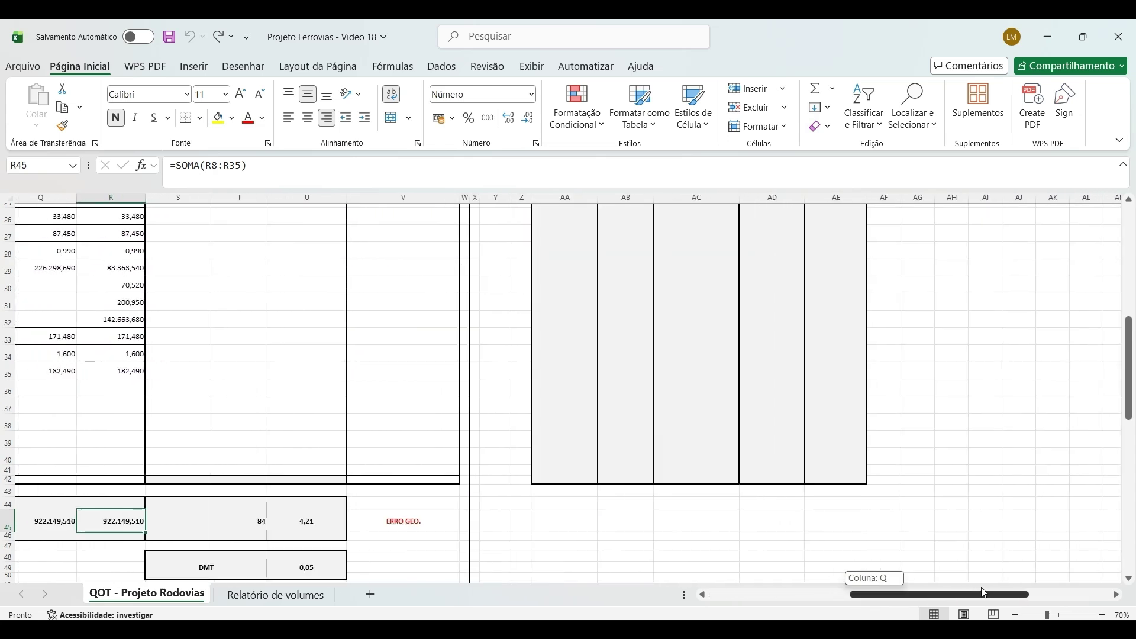
scroll(761, 474, up, 3)
scroll(761, 475, up, 5)
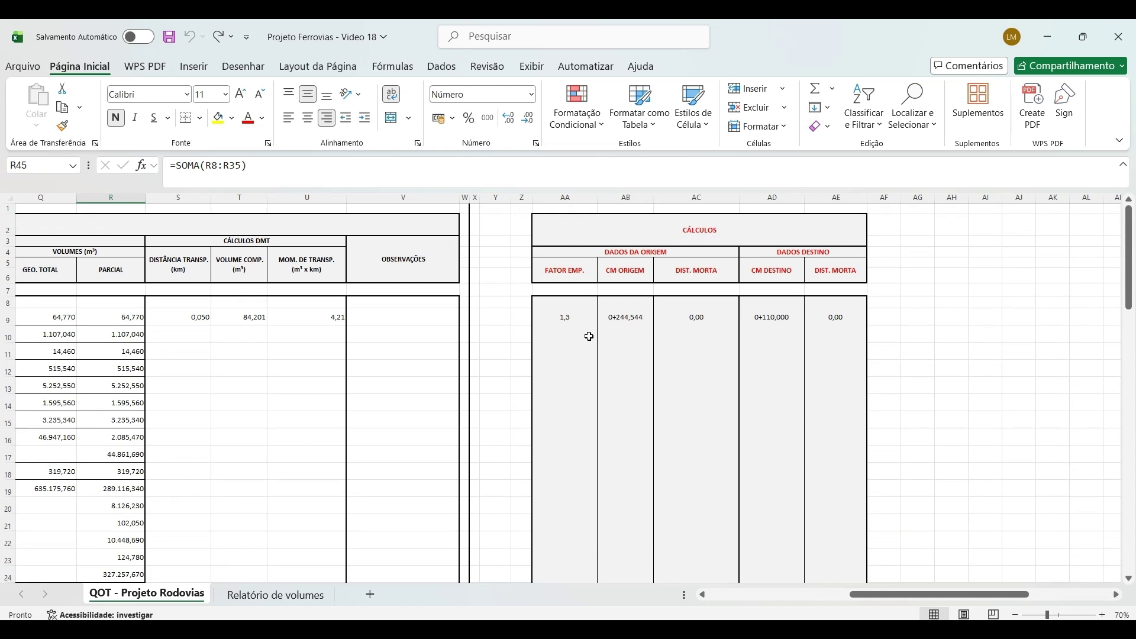
click(567, 318)
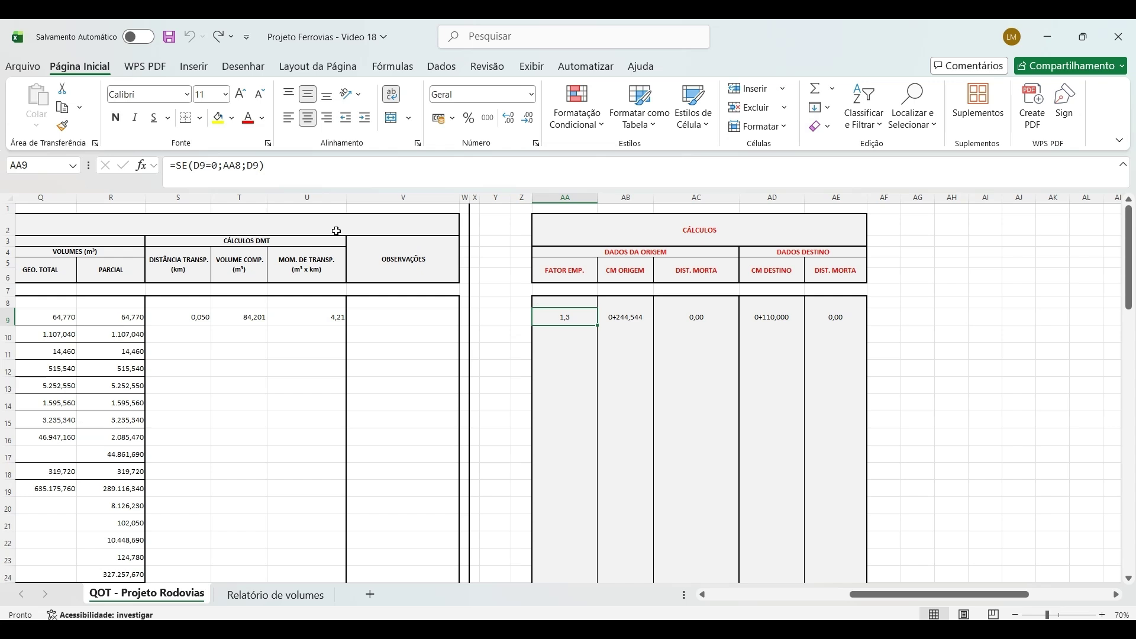
click(616, 323)
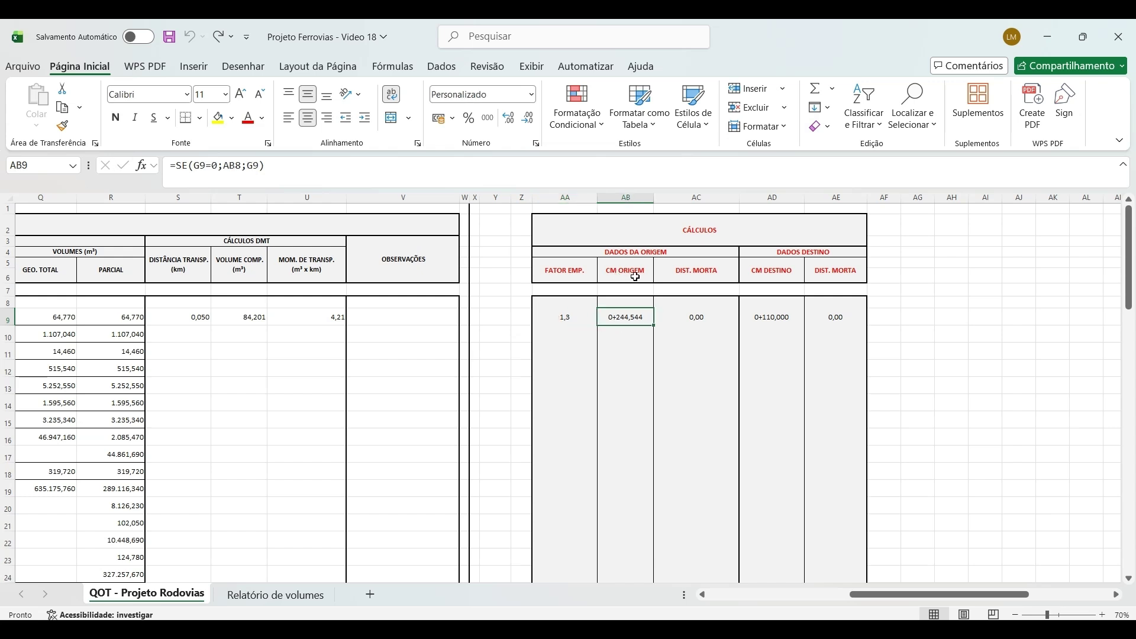
click(696, 318)
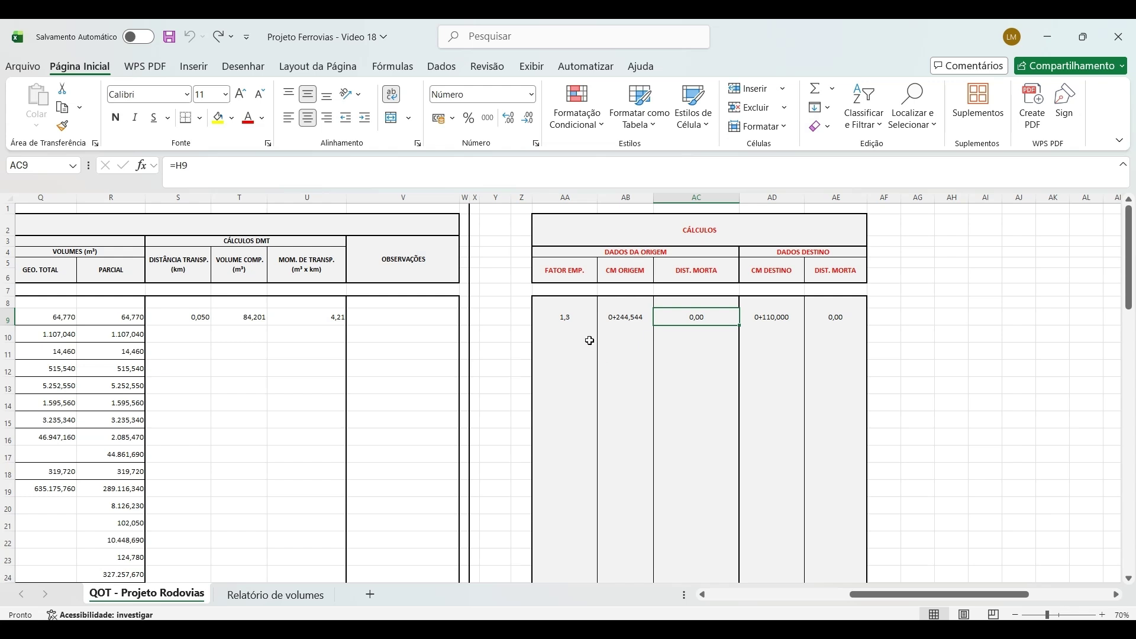
click(623, 319)
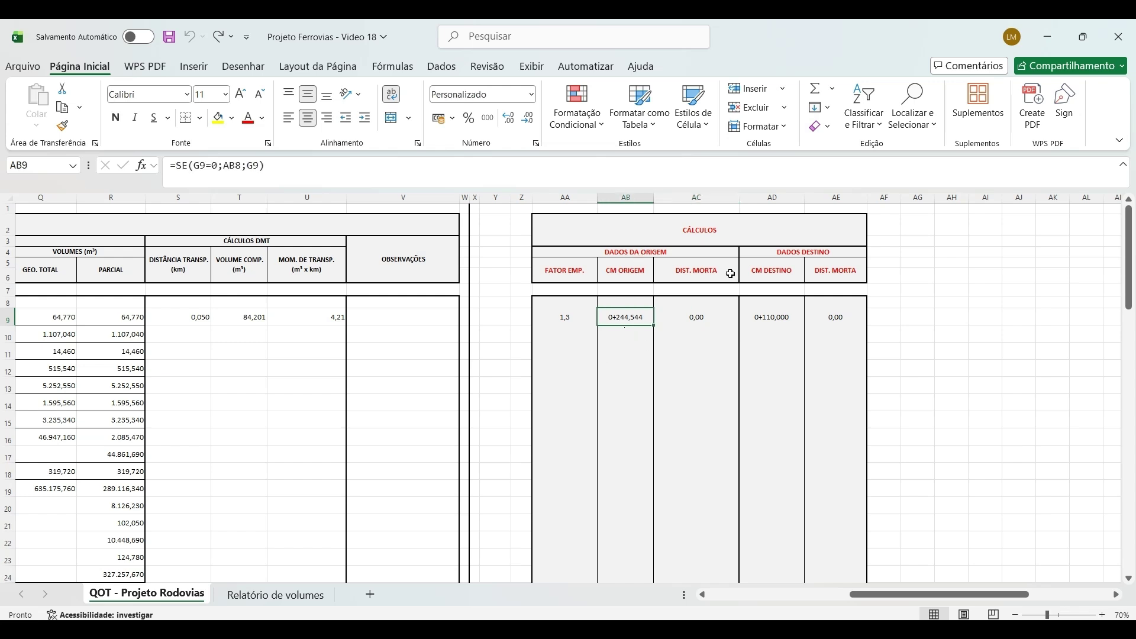
click(692, 323)
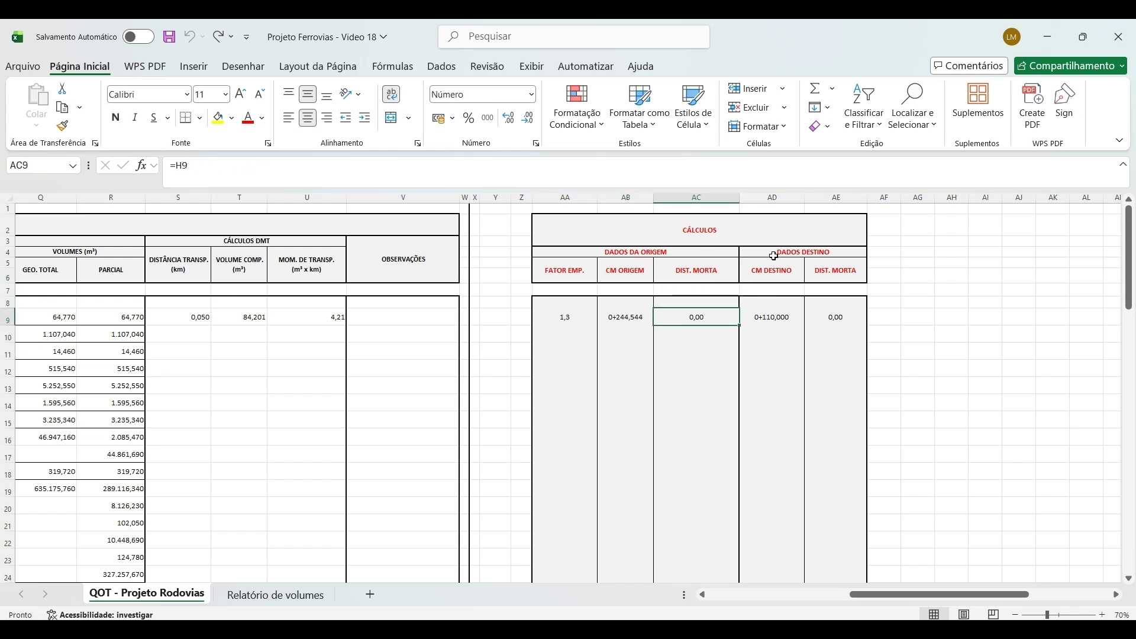
Examine the destination CM and dead distance formulas in AD9 and AE9 of the CÁLCULOS block
click(823, 315)
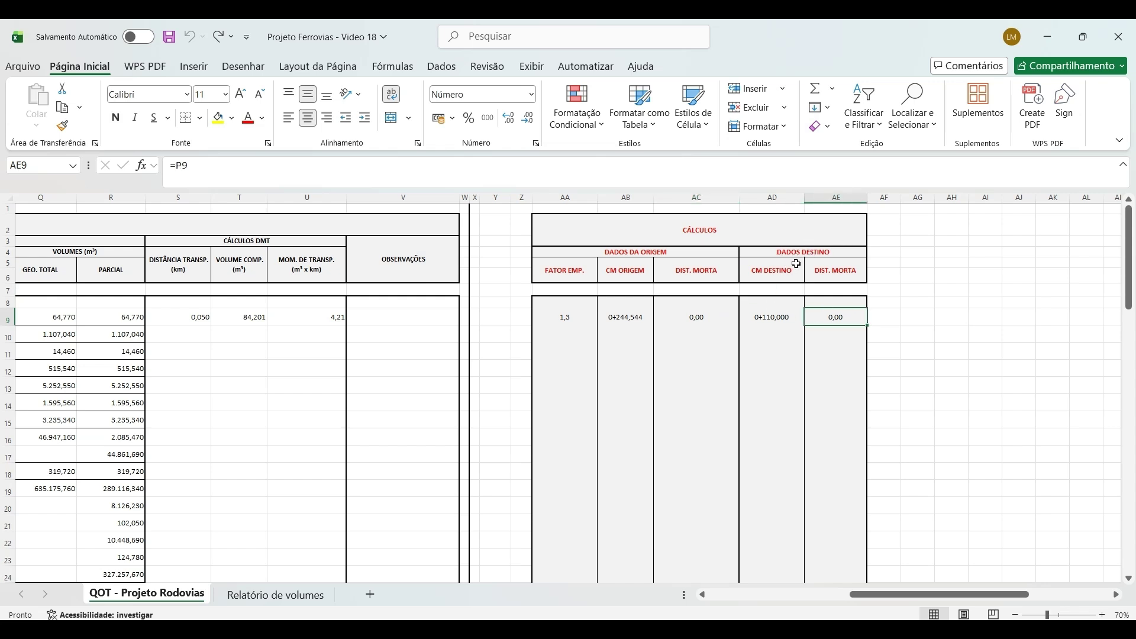
click(789, 316)
click(817, 326)
Fill the CÁLCULOS formulas from AA9 to AE9 down through row 35, covering every volume row of the table
click(585, 317)
drag(585, 318, 823, 346)
click(657, 405)
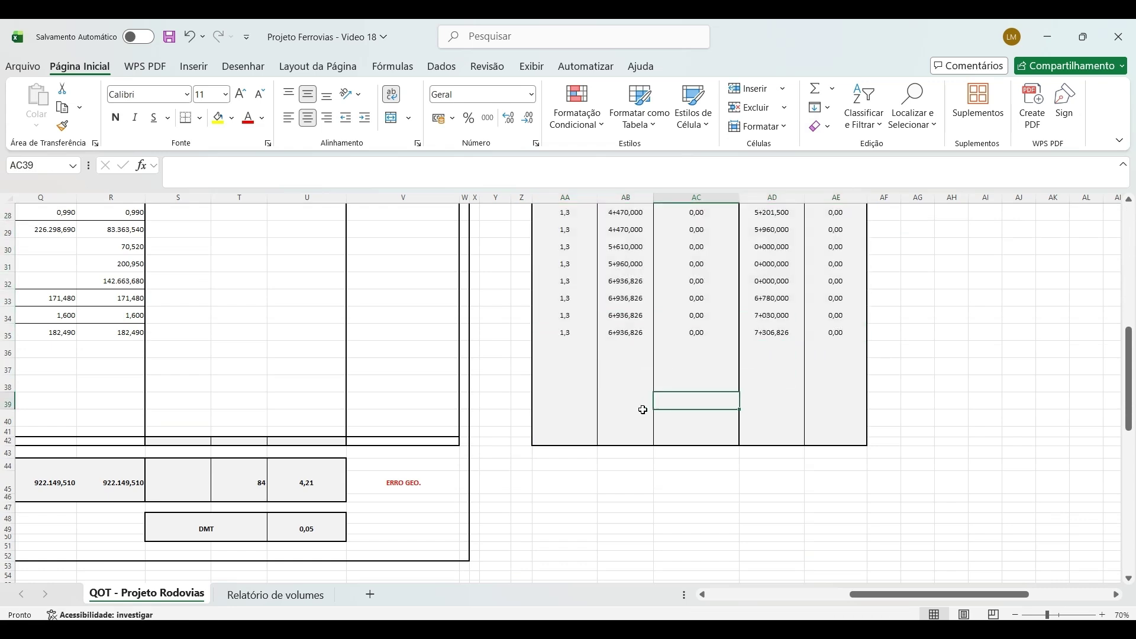
scroll(637, 408, up, 7)
scroll(637, 408, up, 3)
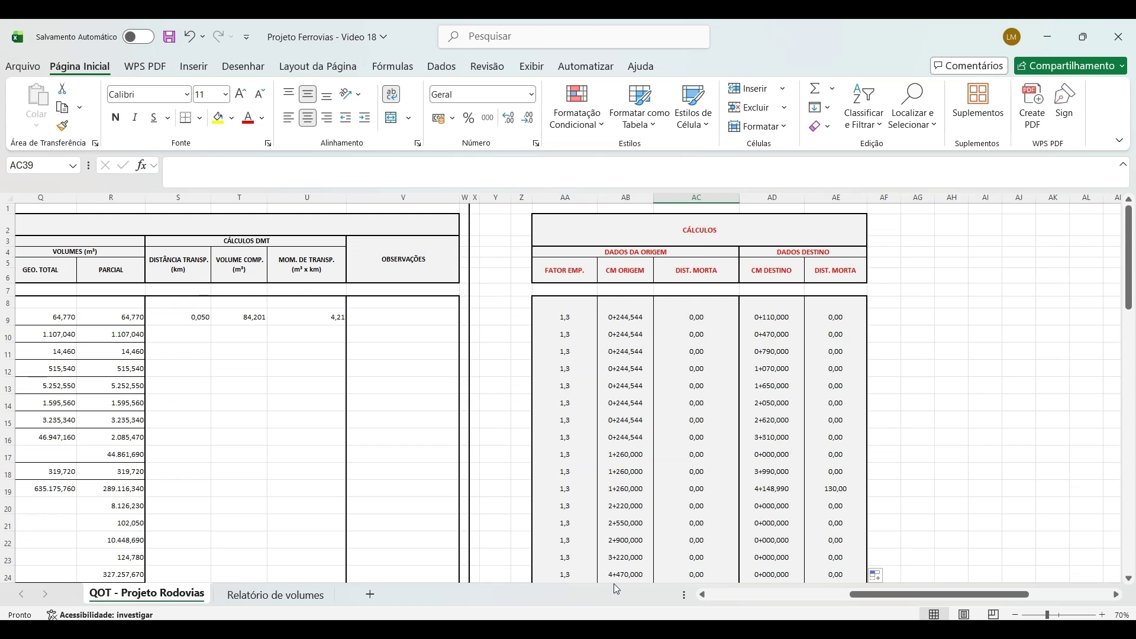
drag(852, 594, 762, 594)
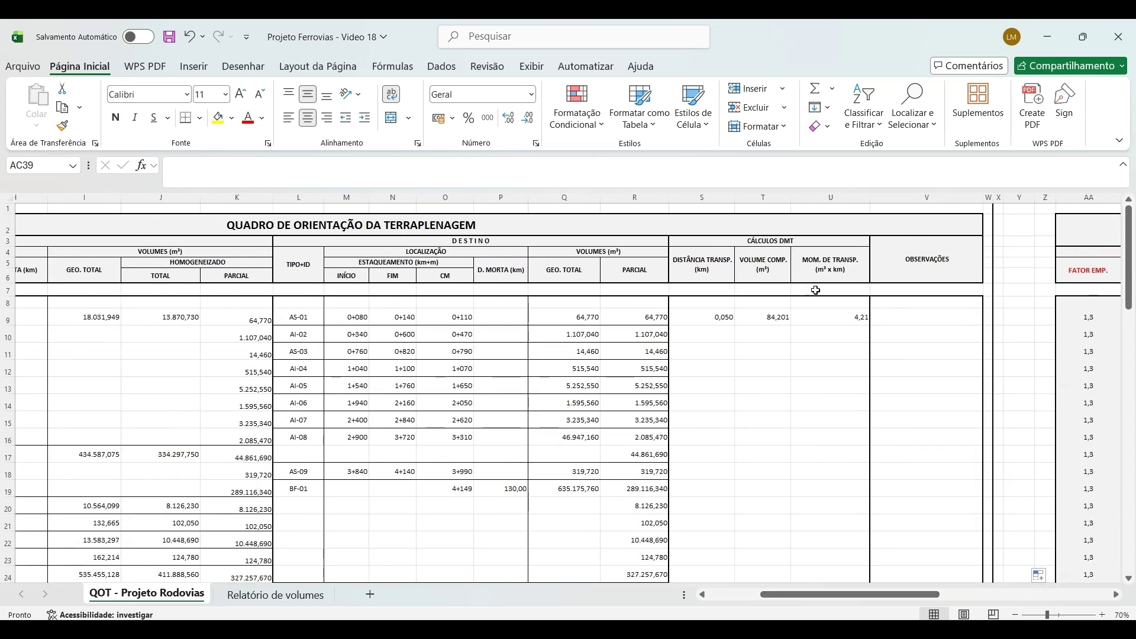
Examine the DMT calculation cells in row 9, focusing on the transport distance formula in S9 and its 0,05 km minimum
click(715, 321)
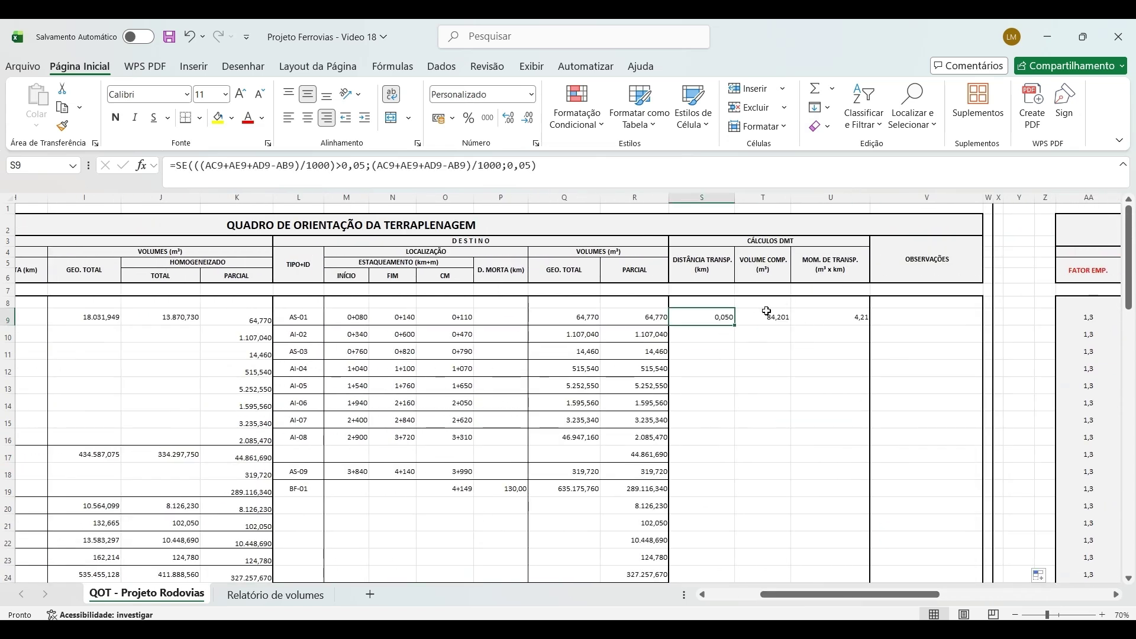
click(767, 313)
click(832, 314)
click(703, 319)
click(702, 267)
click(709, 310)
click(291, 166)
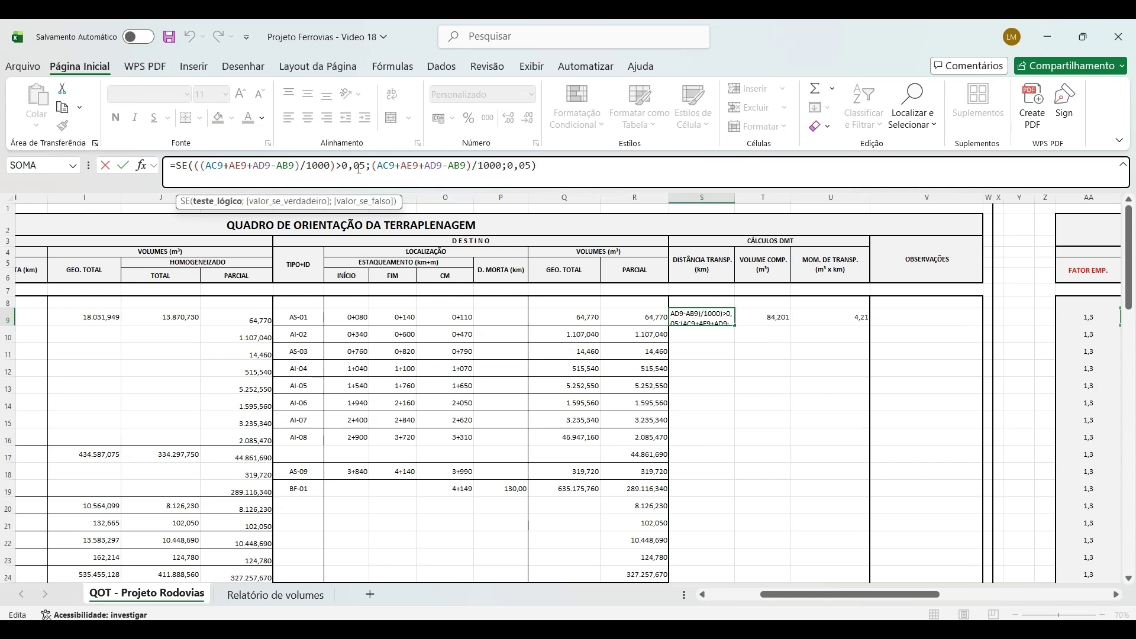
click(761, 408)
Examine the compensated volume formula in T9 and the transport moment formula in U9
click(764, 320)
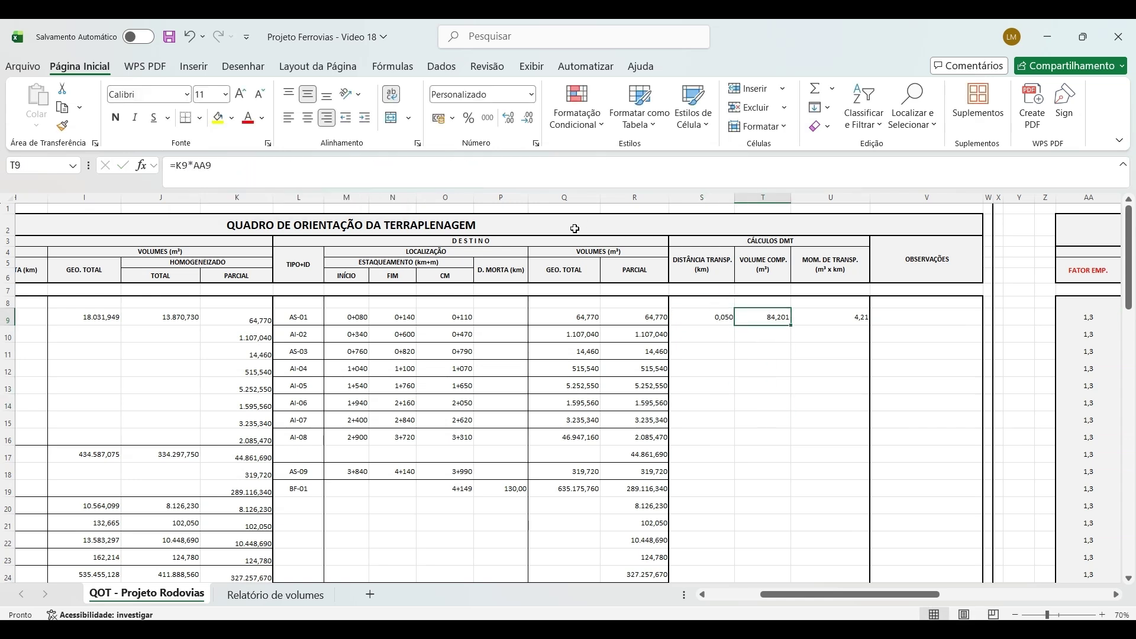
key(F2)
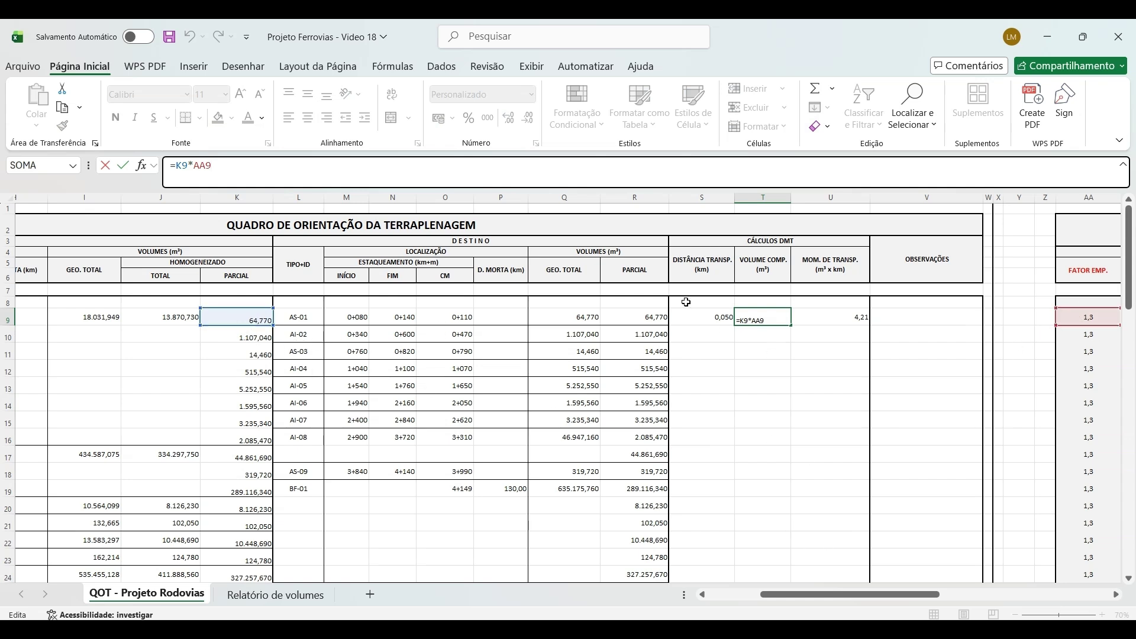
click(781, 352)
click(762, 320)
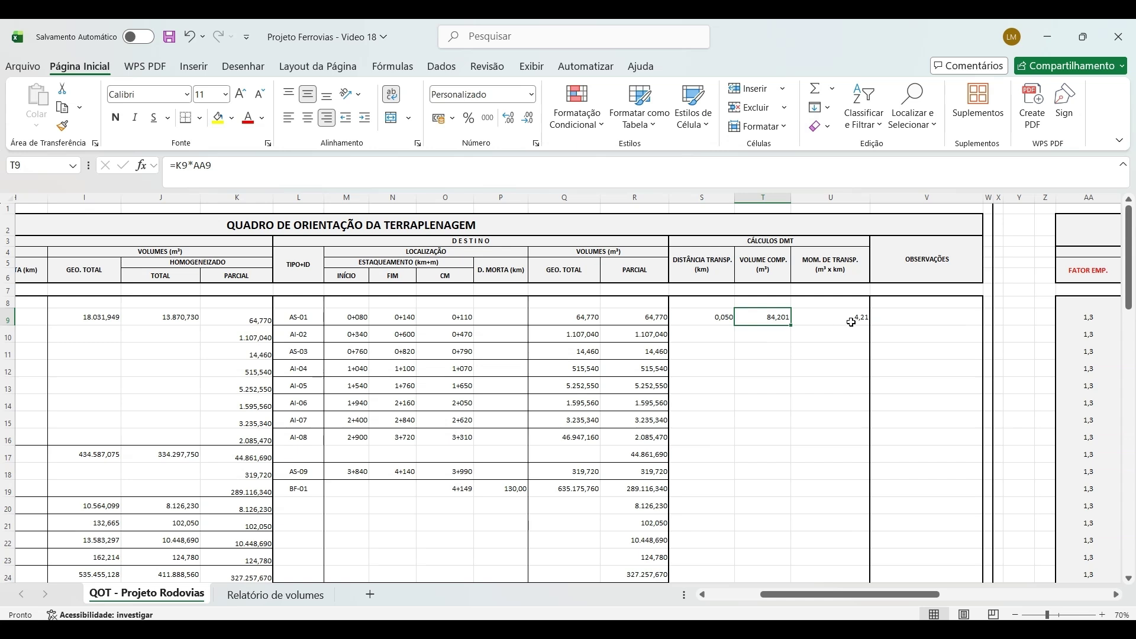
click(851, 321)
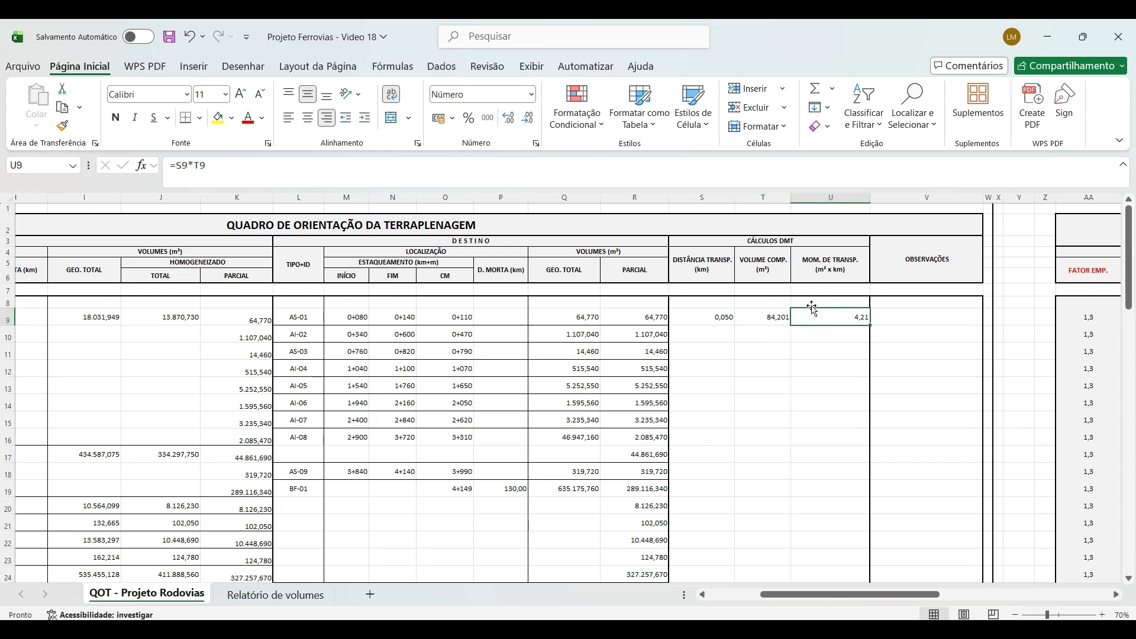
click(201, 173)
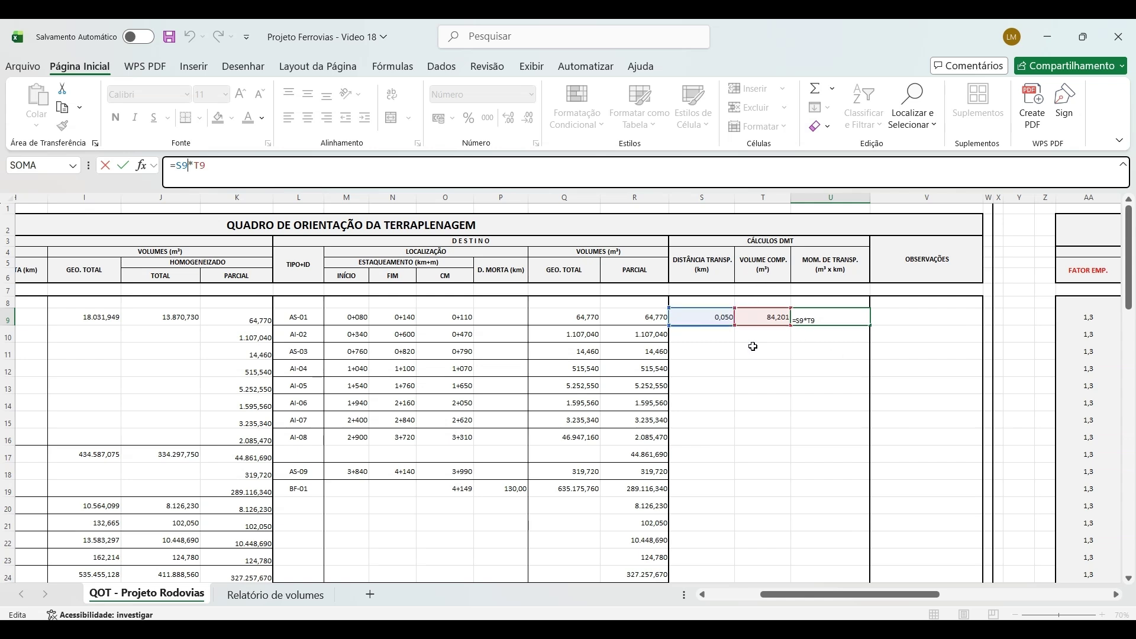
key(Return)
Fill the DMT formulas from S9 to U9 down through row 35, covering every volume row of the table
drag(708, 317, 870, 325)
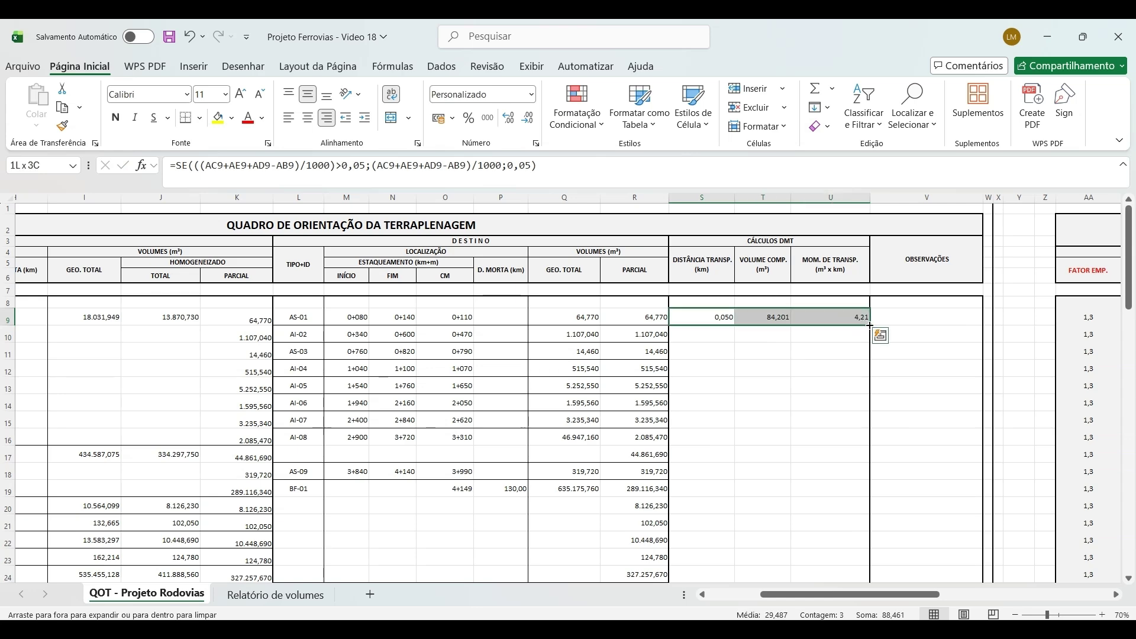
double_click(872, 326)
scroll(816, 301, down, 6)
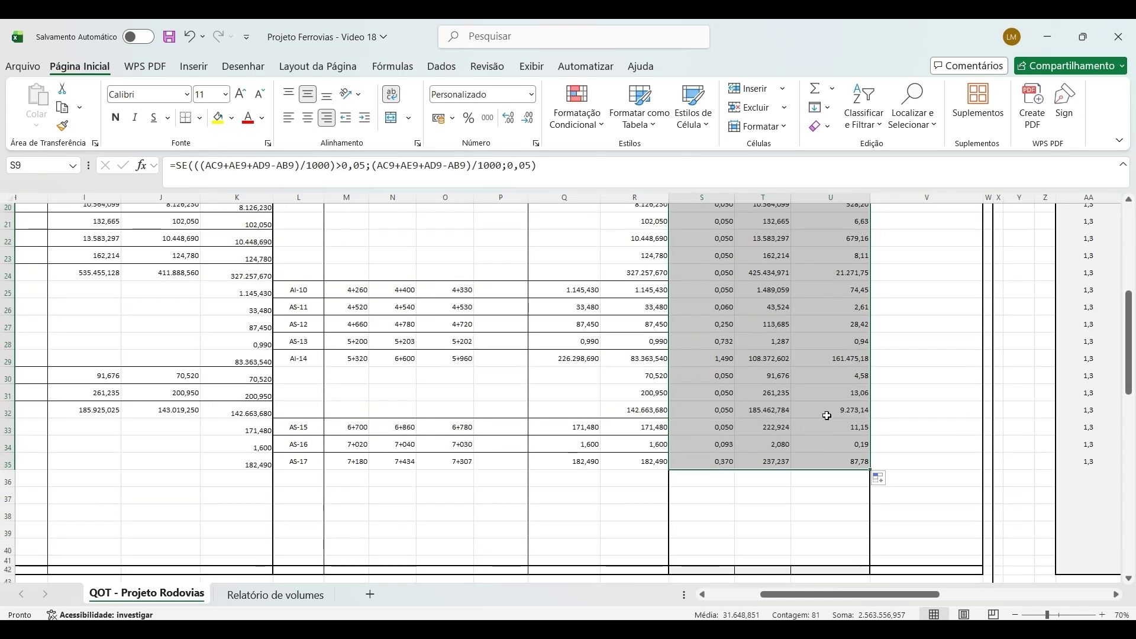
scroll(827, 416, down, 3)
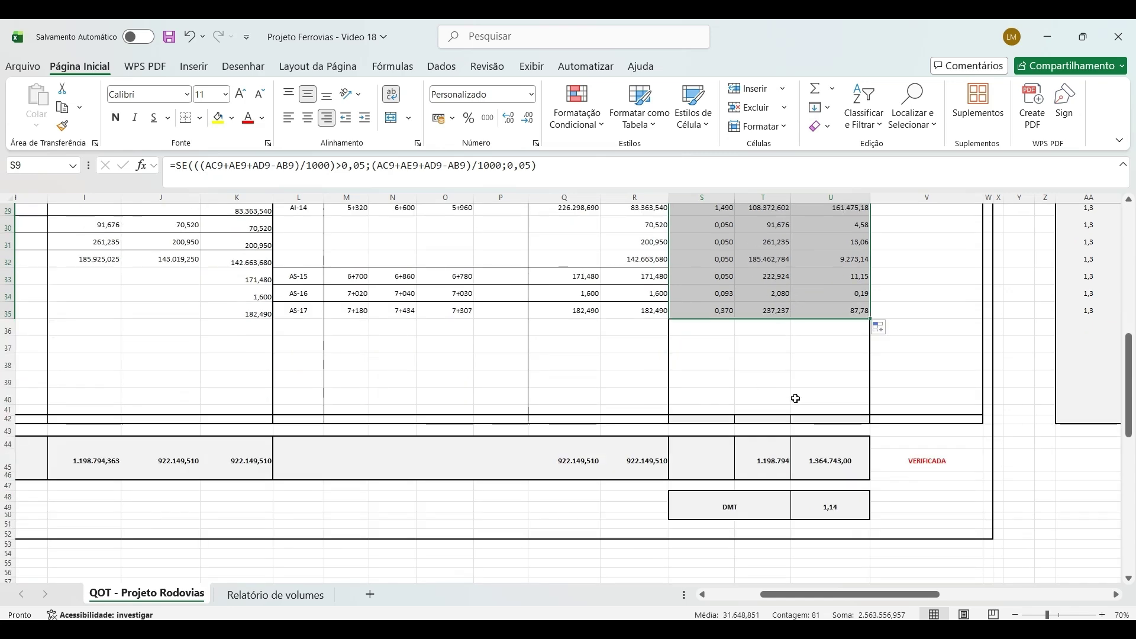
Compare the compensated volume total in T45 with the geometric origin total in I45
click(769, 444)
scroll(770, 441, up, 9)
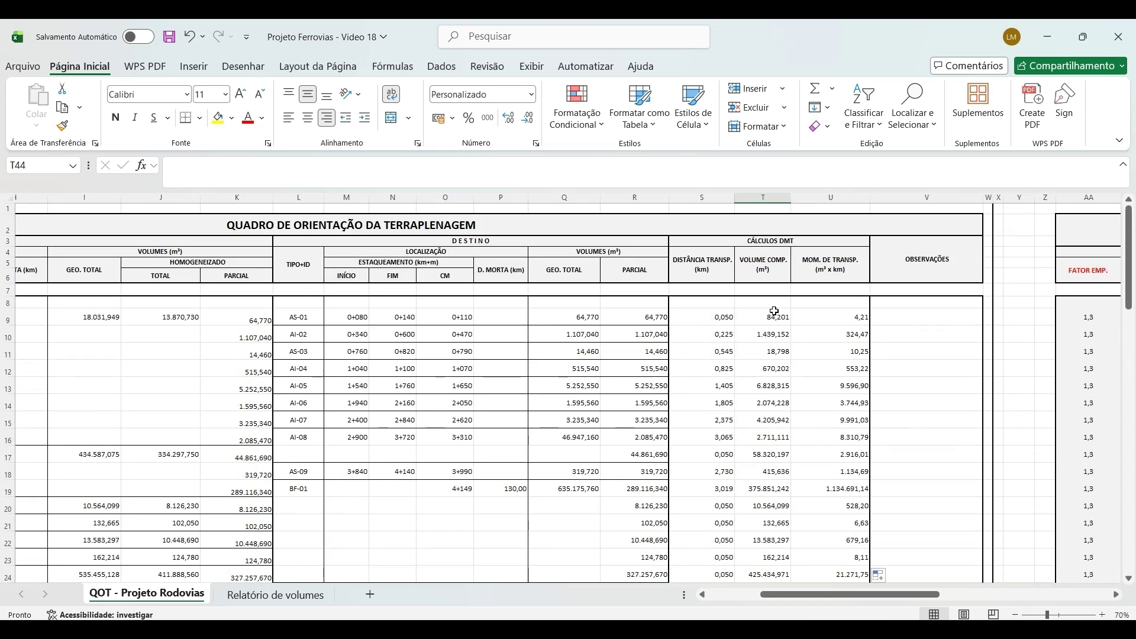
scroll(773, 275, down, 9)
click(773, 491)
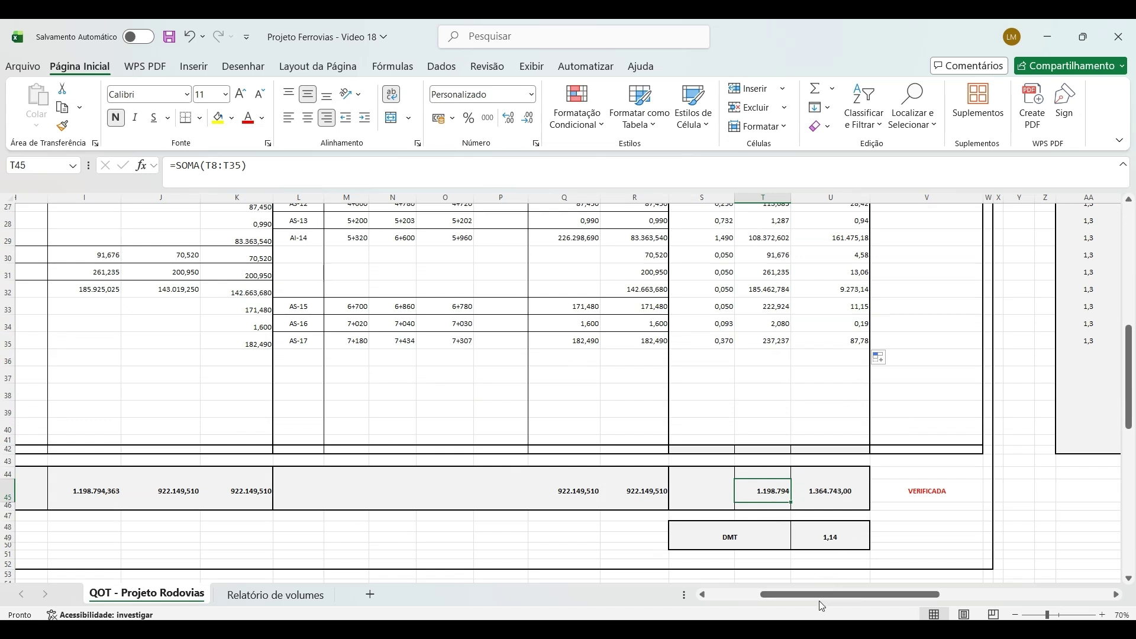
drag(823, 595, 779, 600)
click(319, 496)
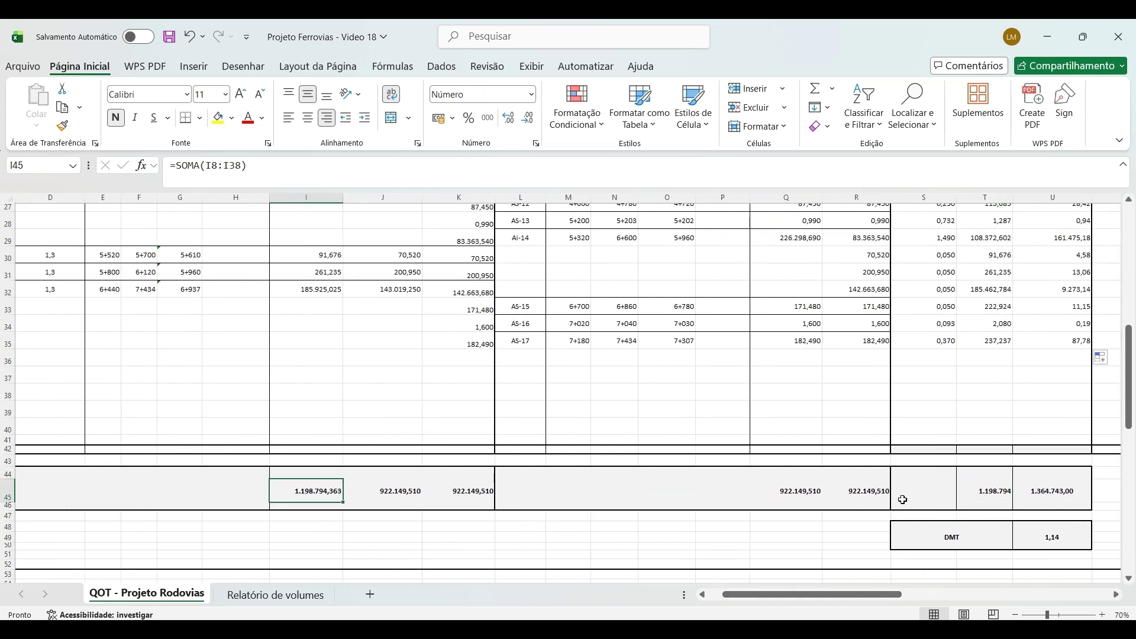
click(994, 493)
click(319, 493)
click(1009, 495)
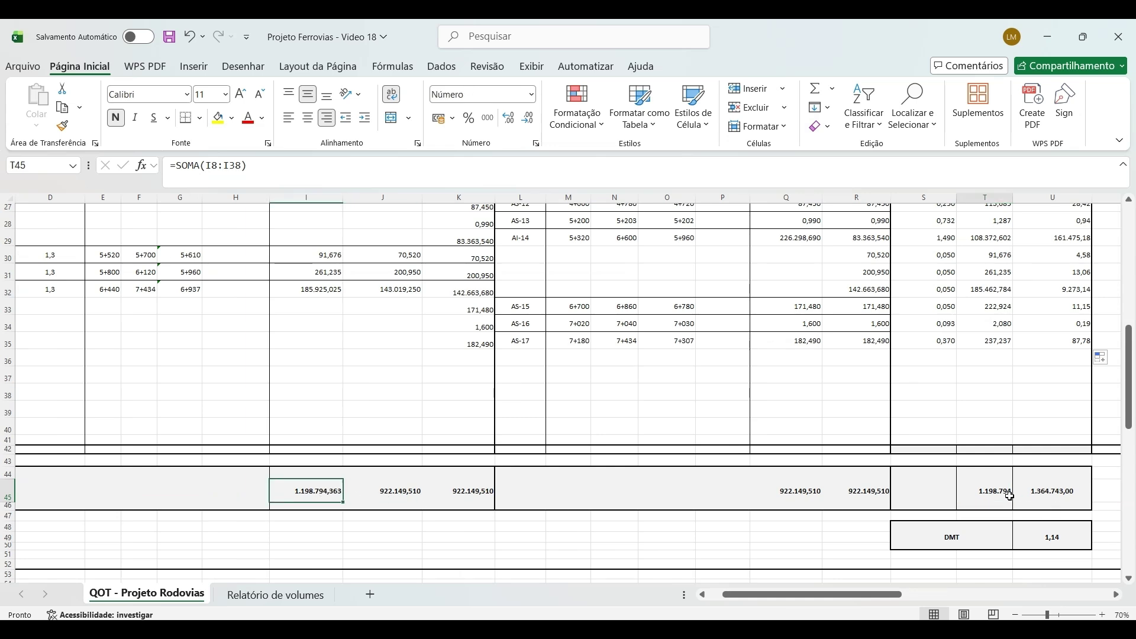
Show the T45 total with three decimals to compare it with I45, and restore its display without decimals
click(519, 118)
click(520, 117)
click(520, 117)
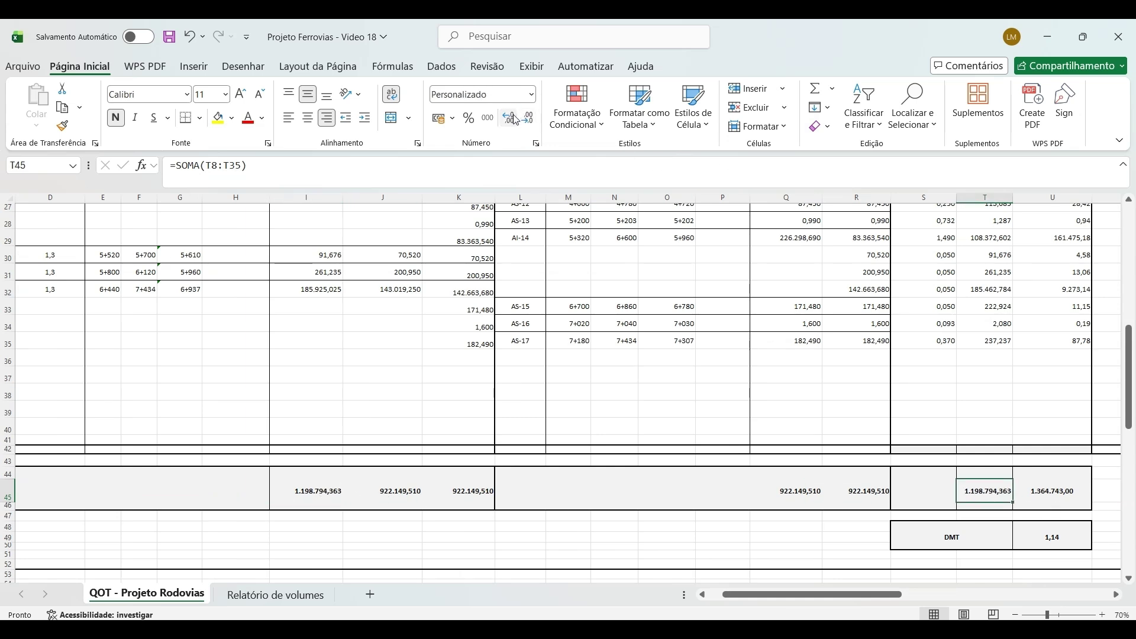
click(527, 118)
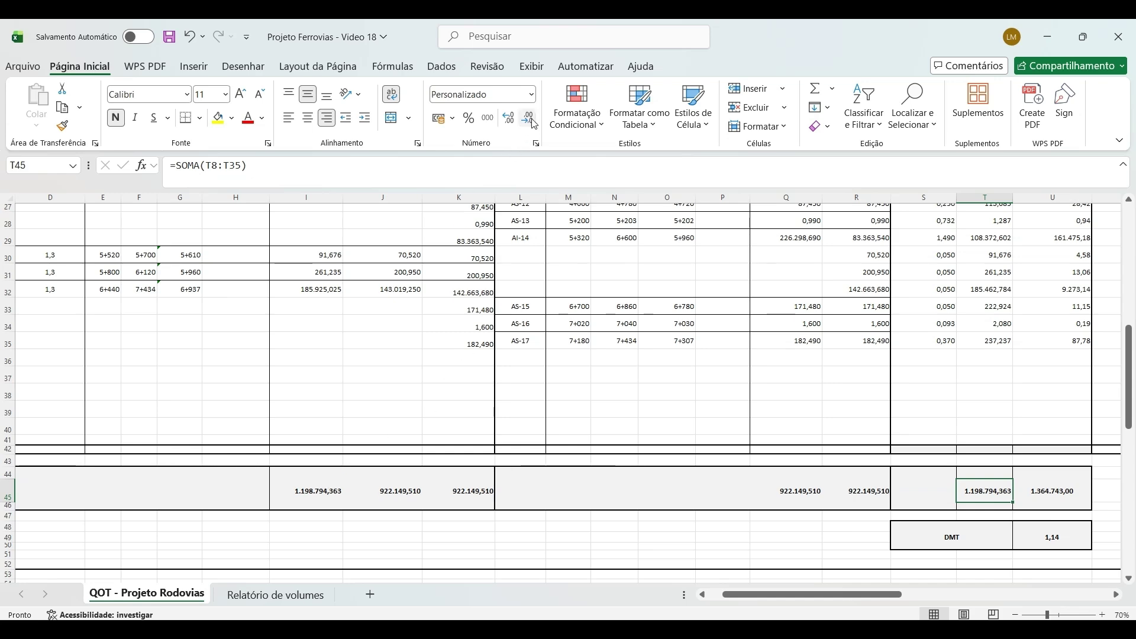
click(528, 118)
click(528, 117)
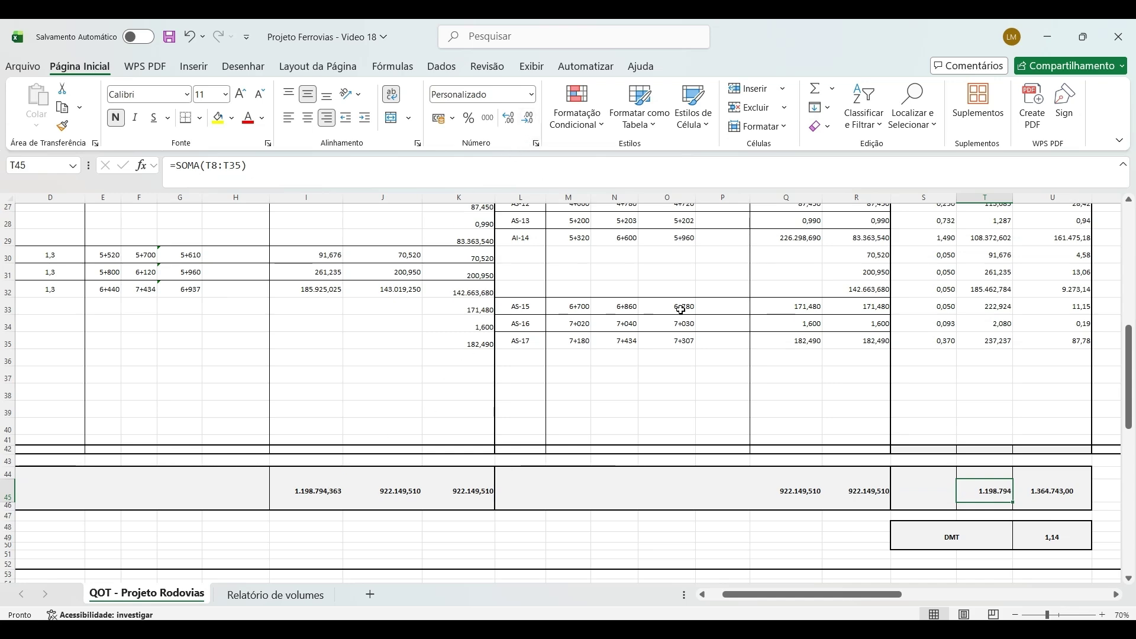
Examine the transport moment total formula in U45 against the values in its column
click(1046, 498)
scroll(1049, 485, up, 10)
scroll(1082, 280, down, 7)
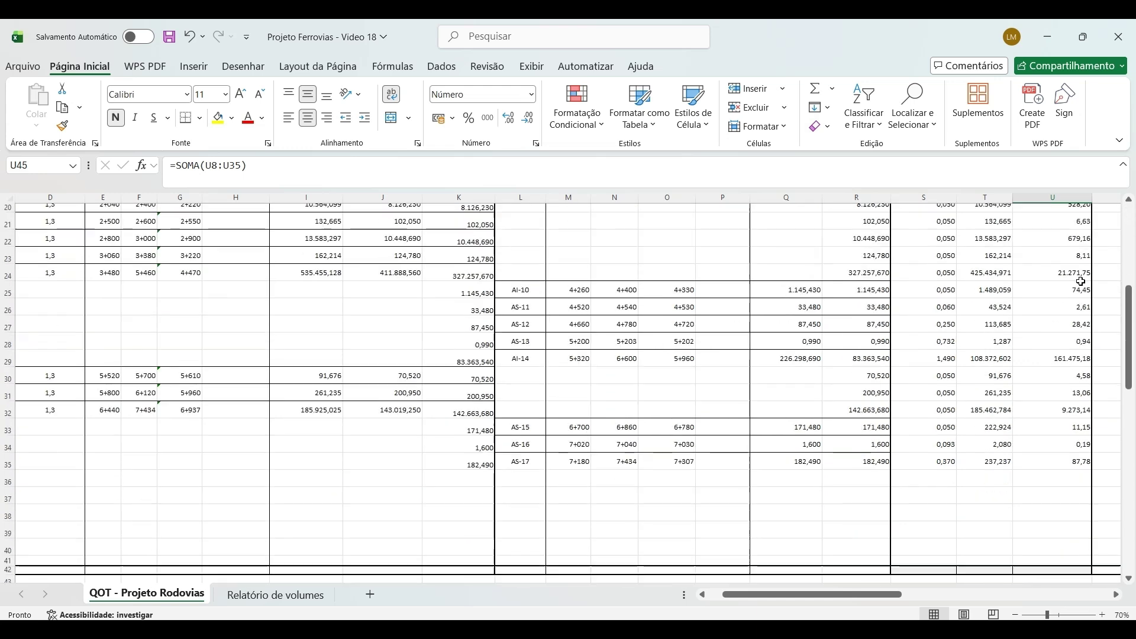
scroll(1082, 281, down, 6)
Examine the DMT formula in U49 and the transport moment and volume totals it refers to, U45 and T45
click(1057, 355)
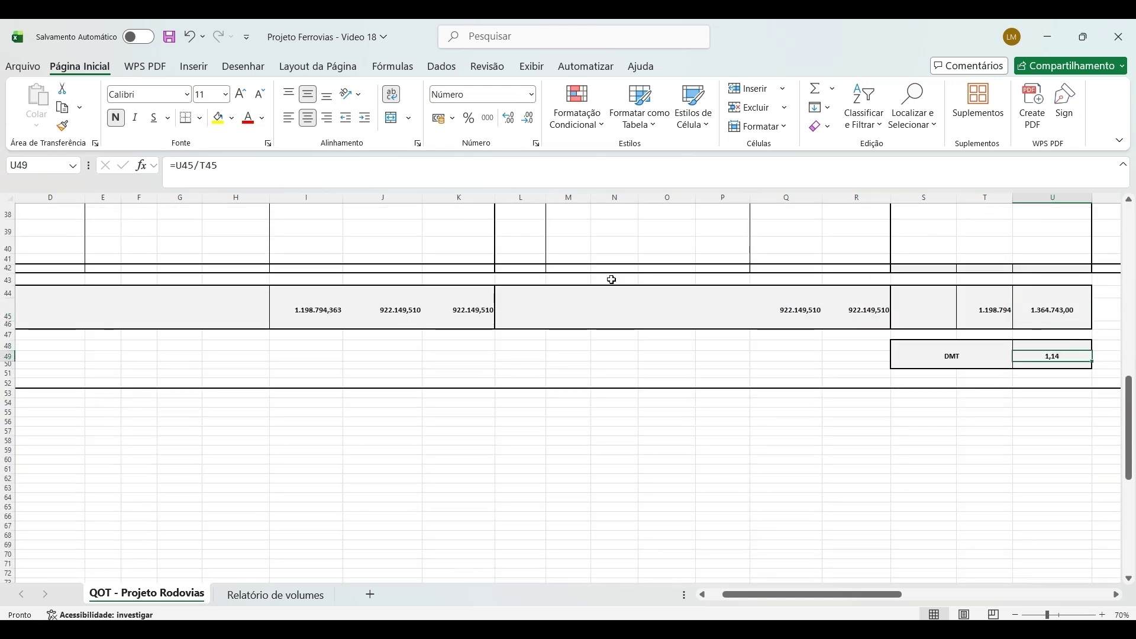
click(276, 165)
scroll(1022, 410, up, 3)
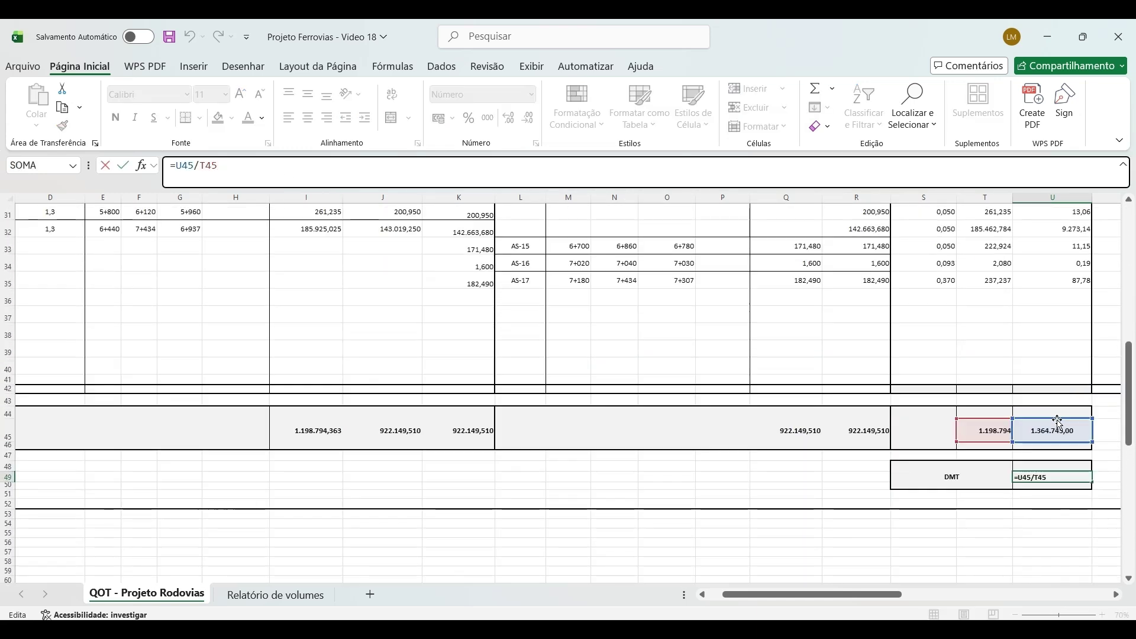
scroll(1006, 429, up, 10)
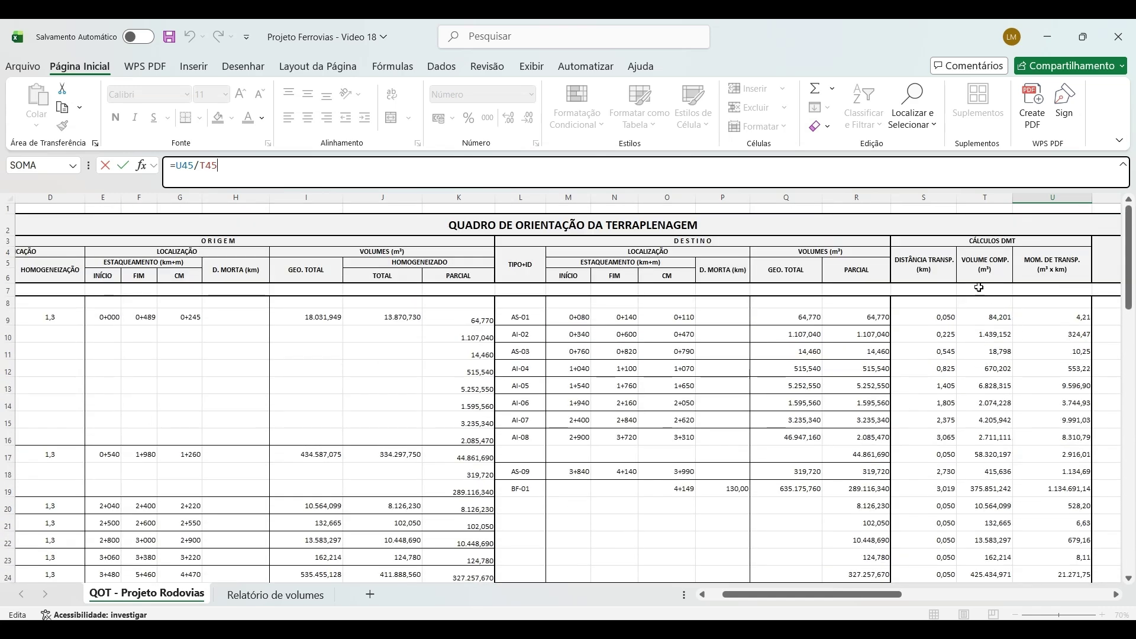
scroll(979, 287, down, 12)
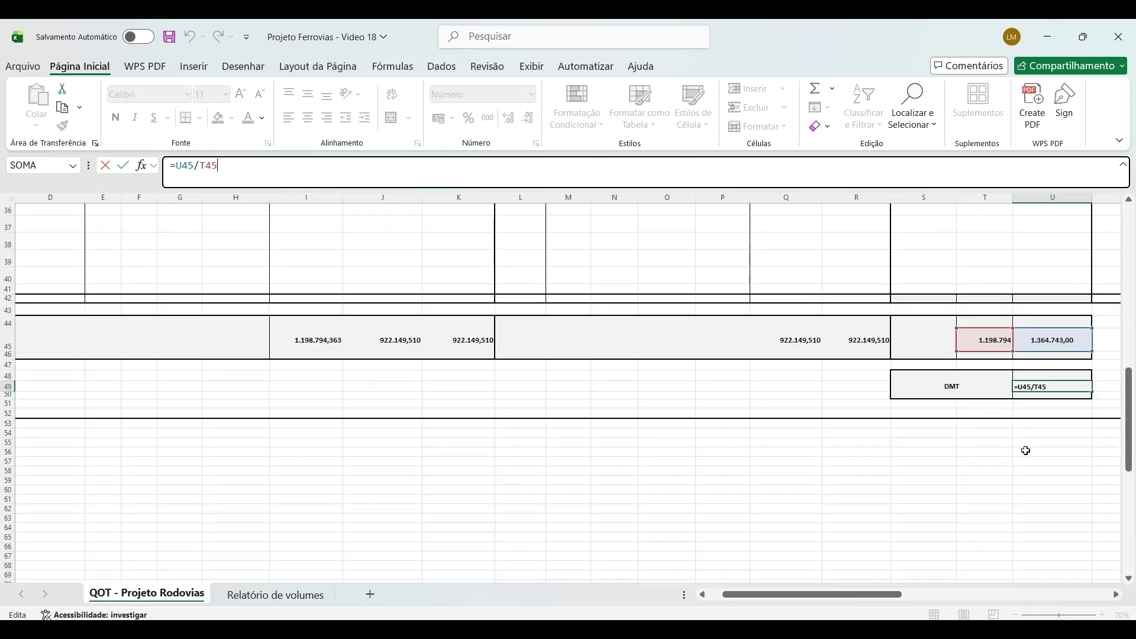
key(Return)
click(1060, 385)
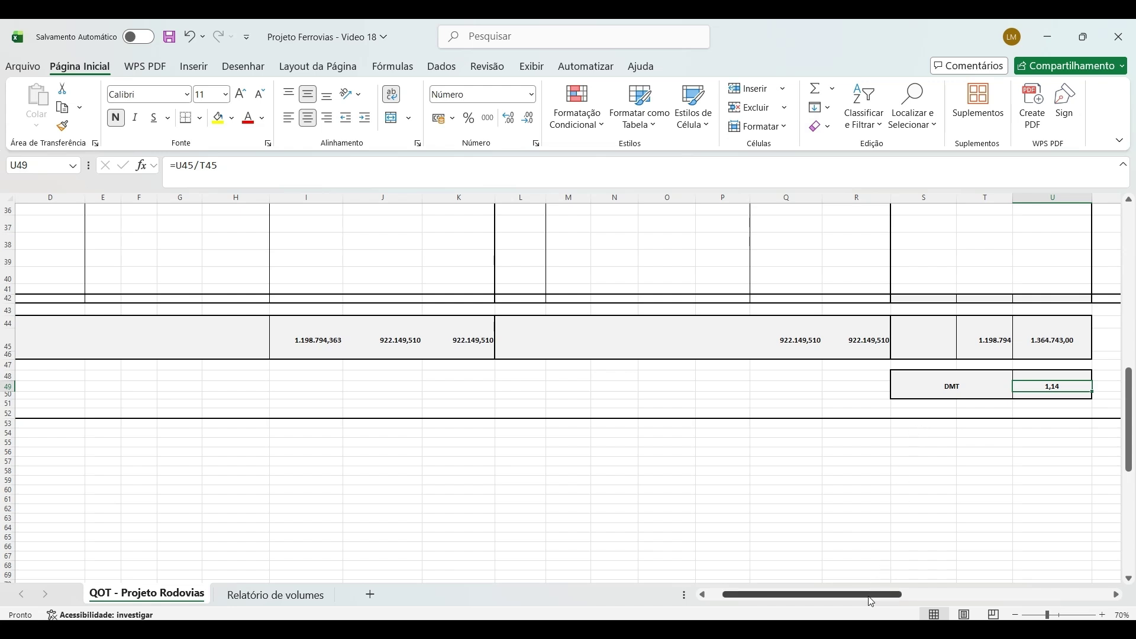
Examine the verification formula in V45 and the totals it compares: Q45 with J45, K45 with J45, and T45 with I45
scroll(801, 525, up, 12)
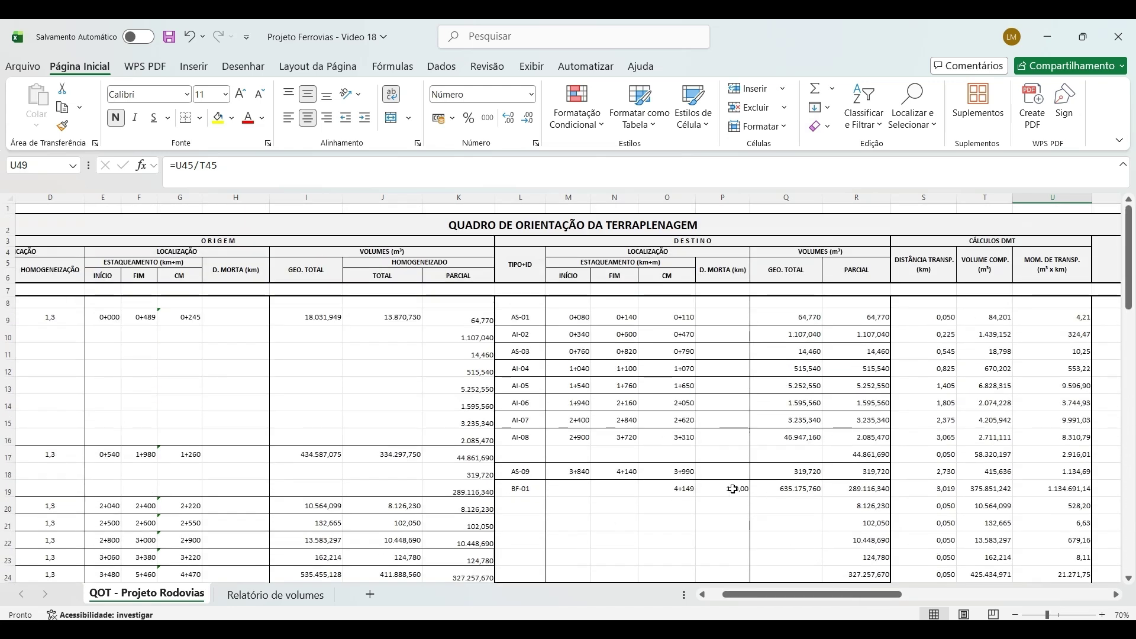
click(599, 223)
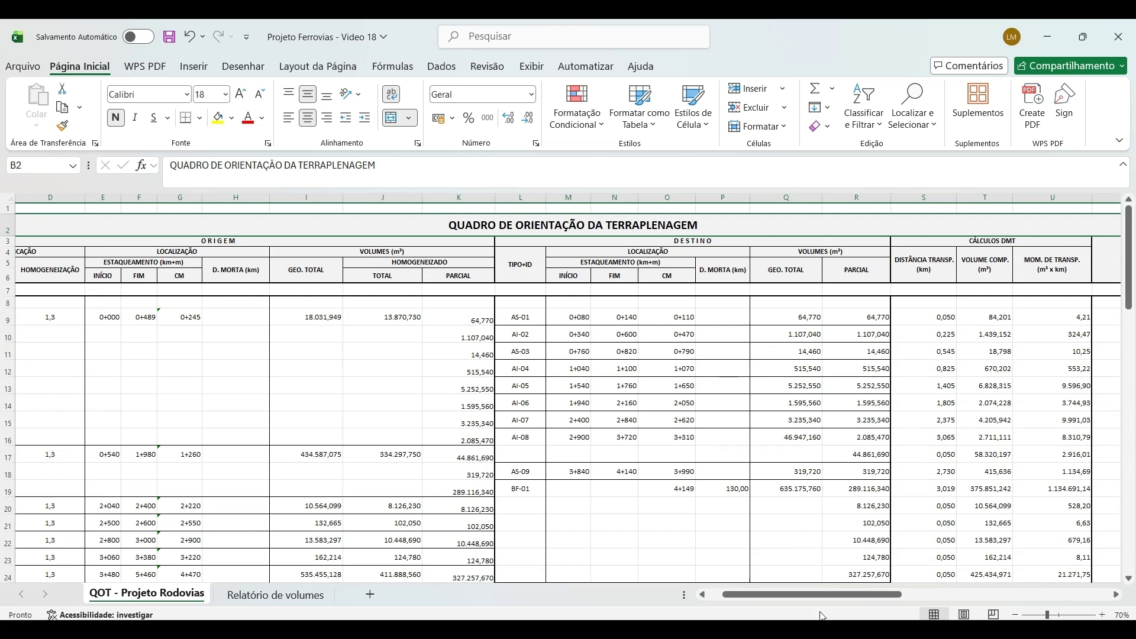
drag(818, 597, 941, 598)
scroll(781, 482, down, 9)
click(823, 481)
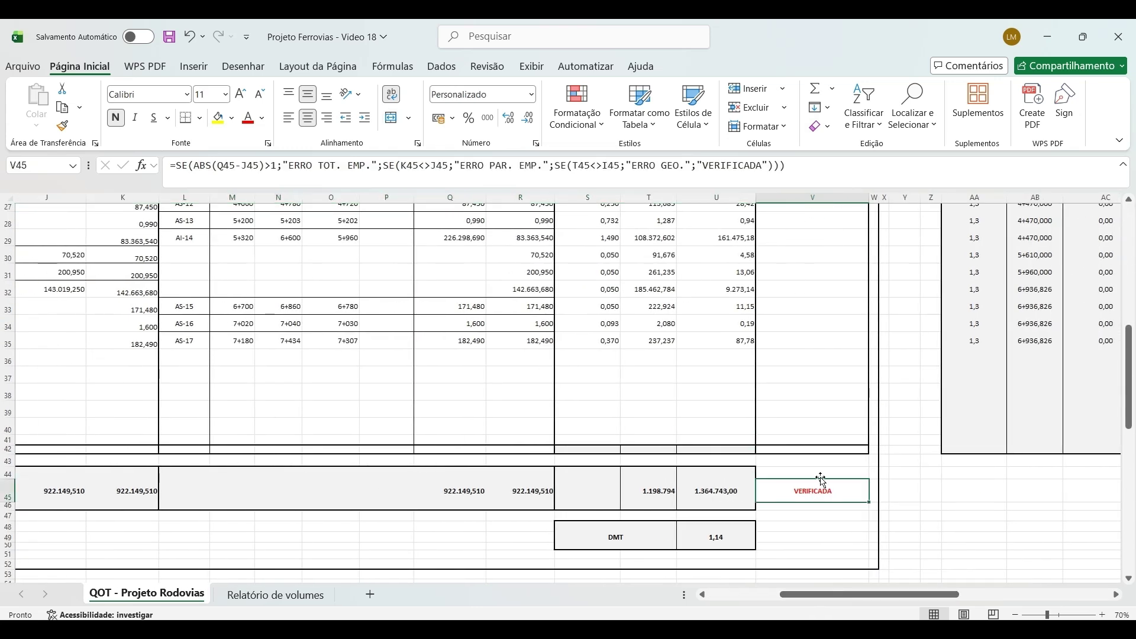
click(299, 163)
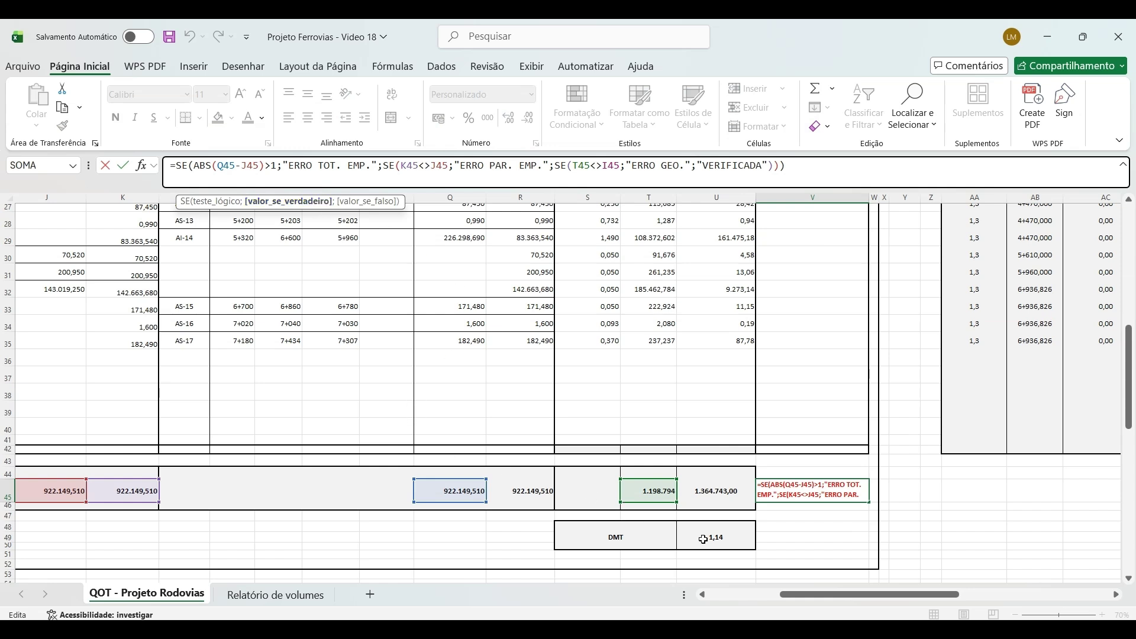
drag(870, 595, 812, 595)
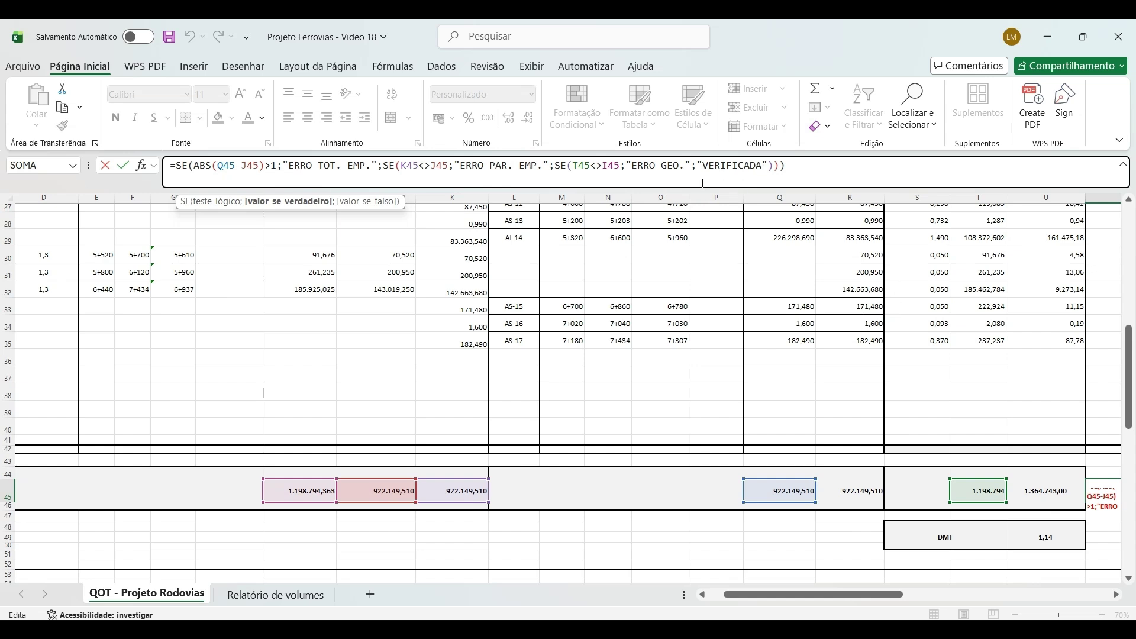
drag(712, 166, 765, 167)
key(Return)
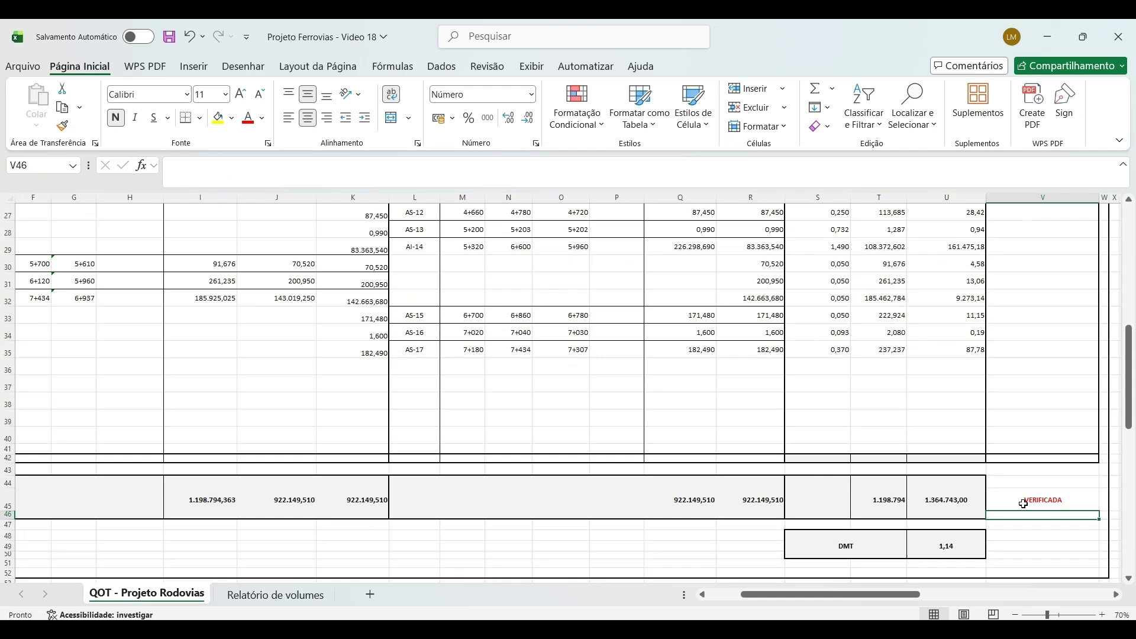
click(1022, 502)
mouse_move(888, 595)
mouse_down()
mouse_move(870, 597)
mouse_move(889, 596)
mouse_up()
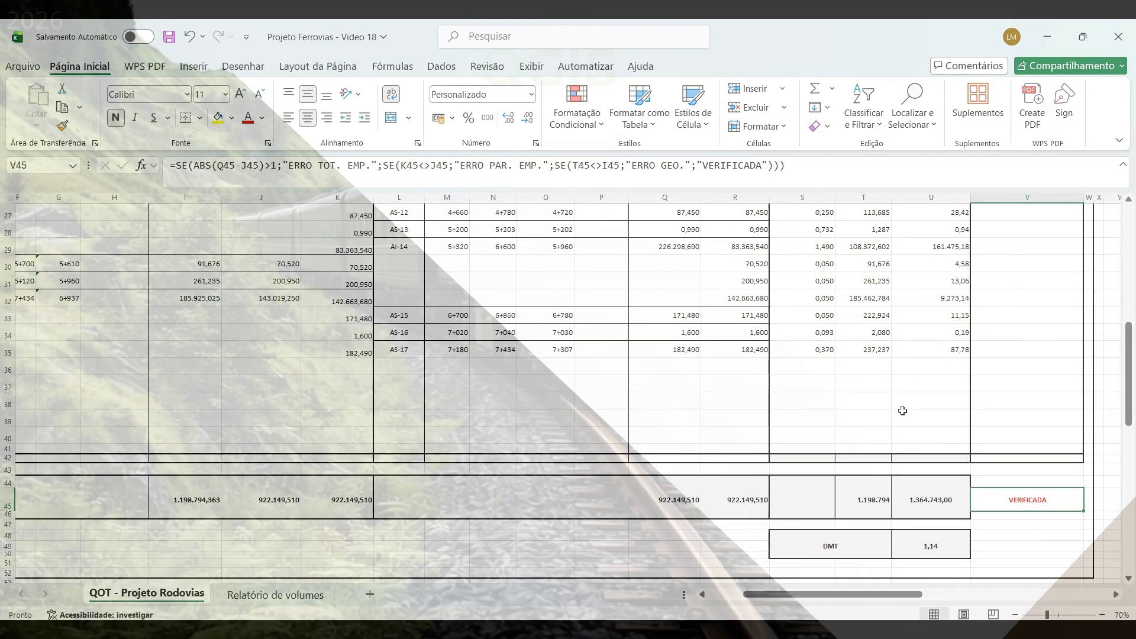